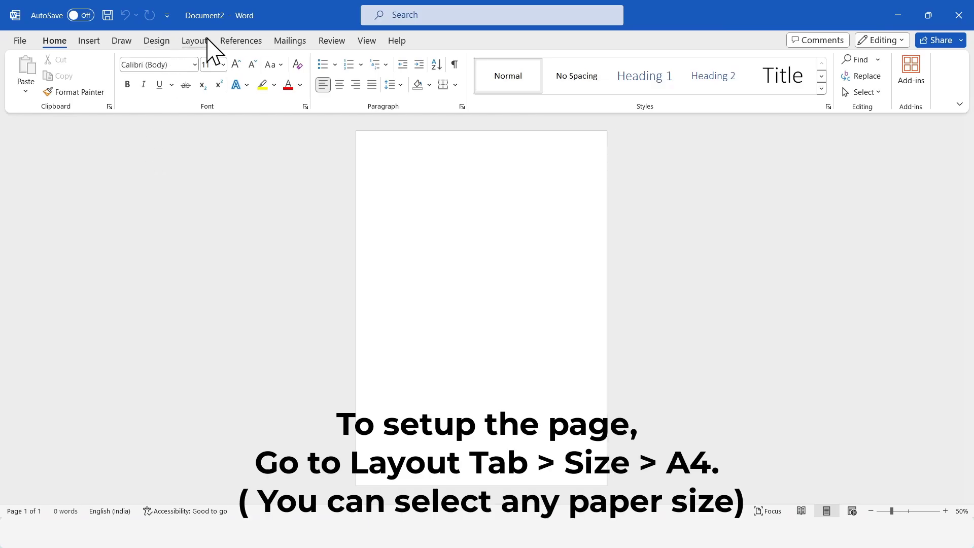
Set the document's paper size to A4 (21 cm x 29.7 cm).
left_click(206, 40)
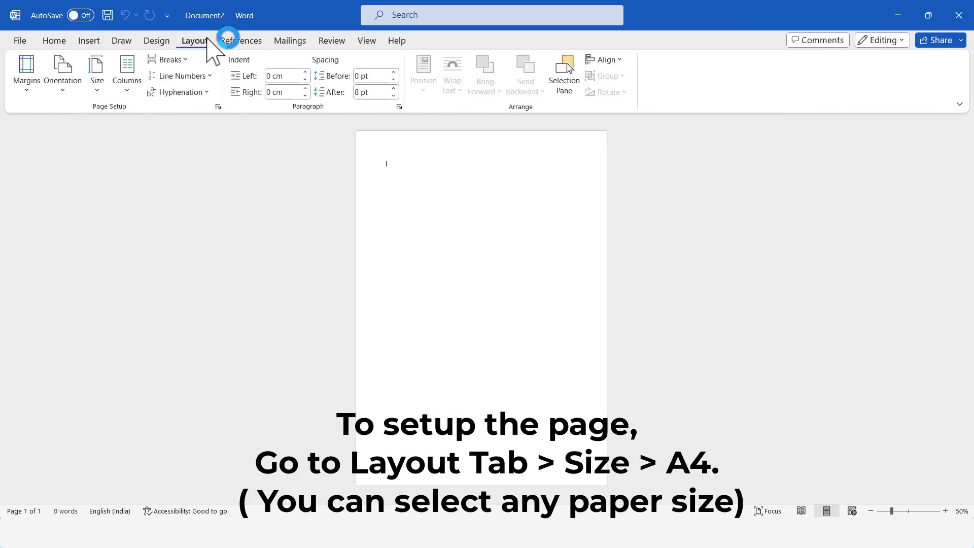
left_click(93, 95)
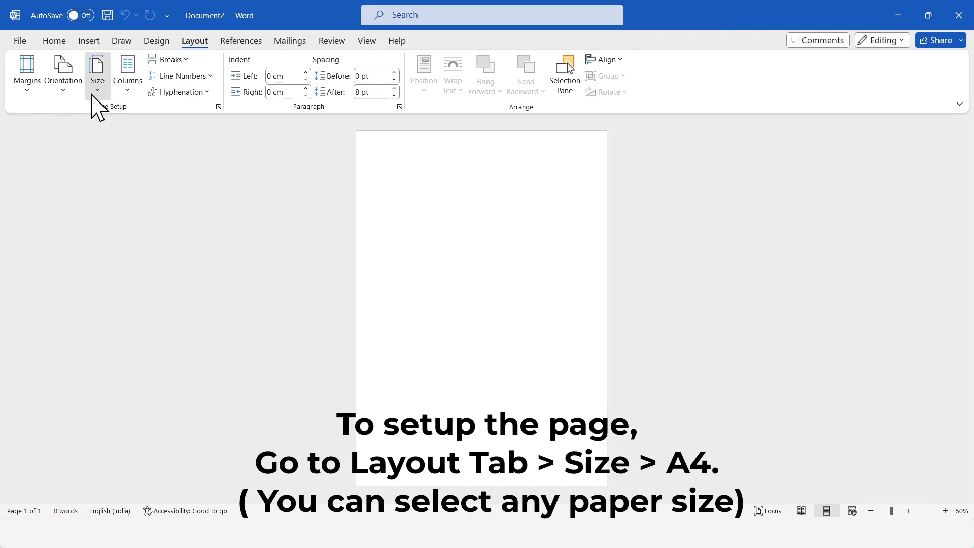
left_click(92, 96)
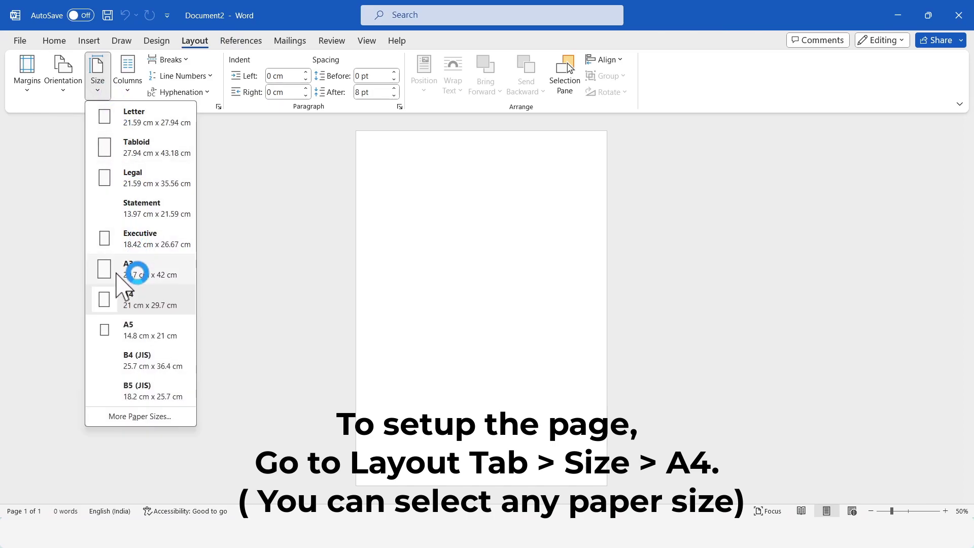
left_click(148, 300)
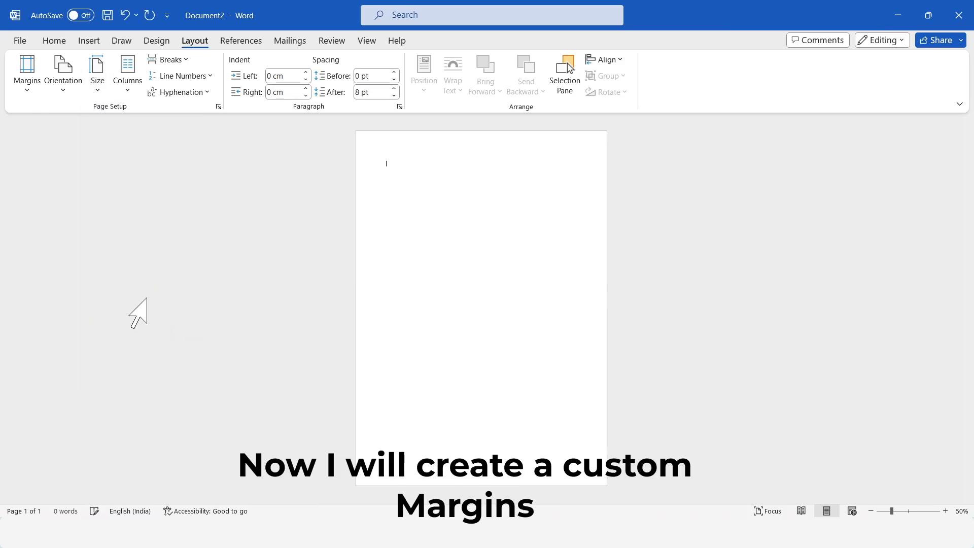
Open the custom margin settings and set the top and bottom margins to 0.5 cm.
left_click(37, 93)
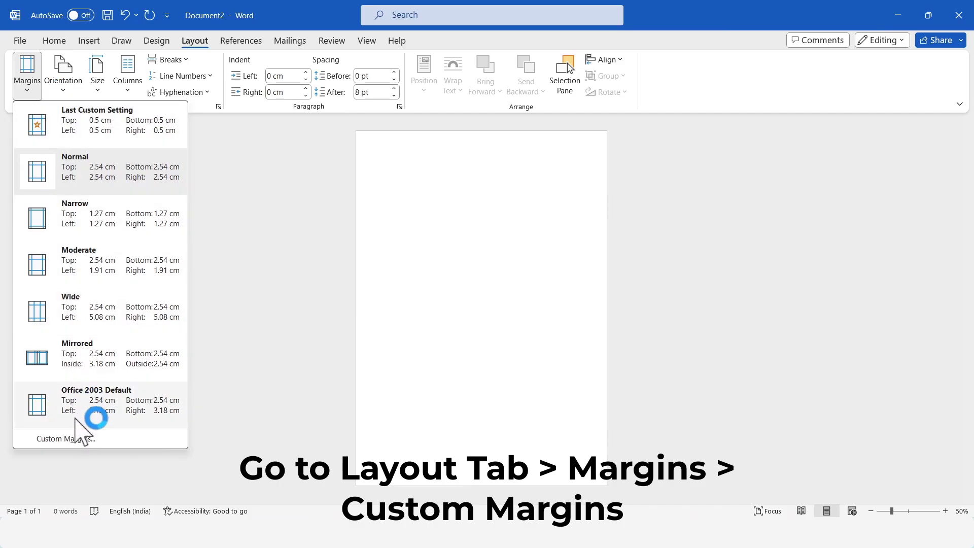
left_click(79, 439)
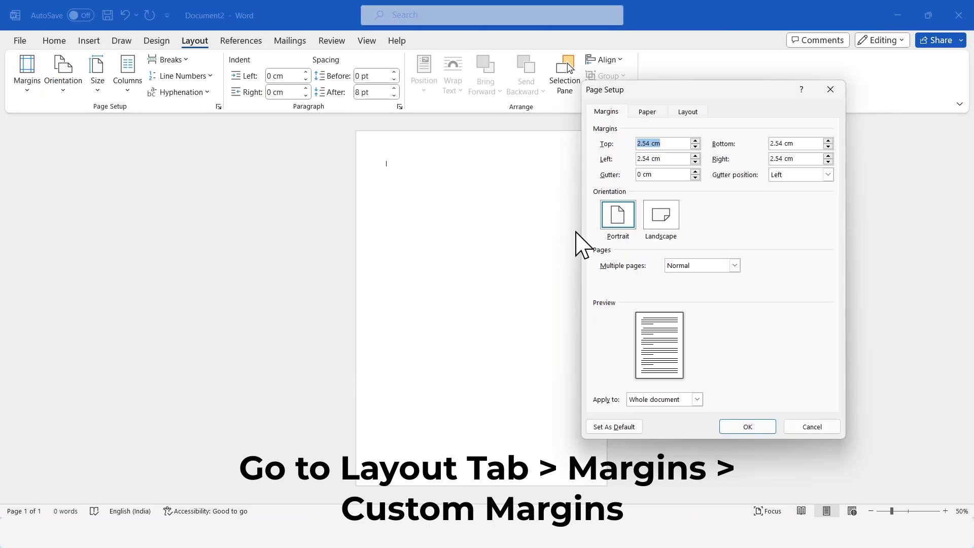
left_click_drag(717, 89, 522, 87)
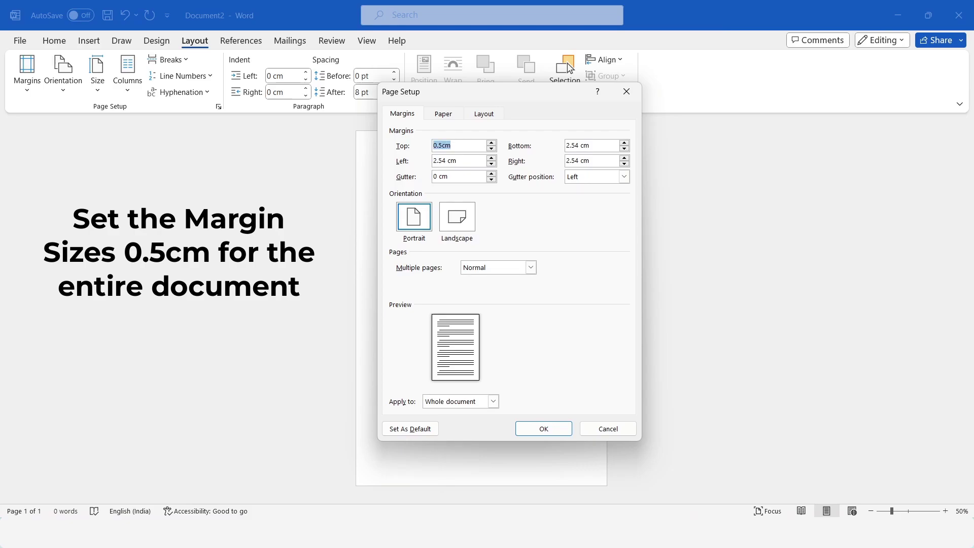
right_click(448, 145)
left_click(463, 167)
left_click_drag(603, 145, 560, 141)
right_click(571, 147)
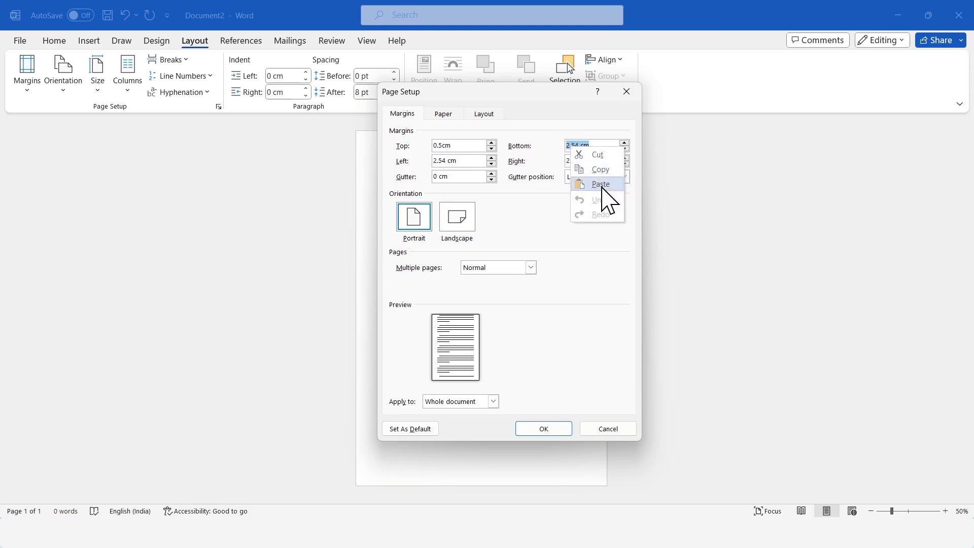
left_click(600, 187)
Set the left and right margins to 0.5 cm and apply the custom margins to the whole document.
right_click(447, 161)
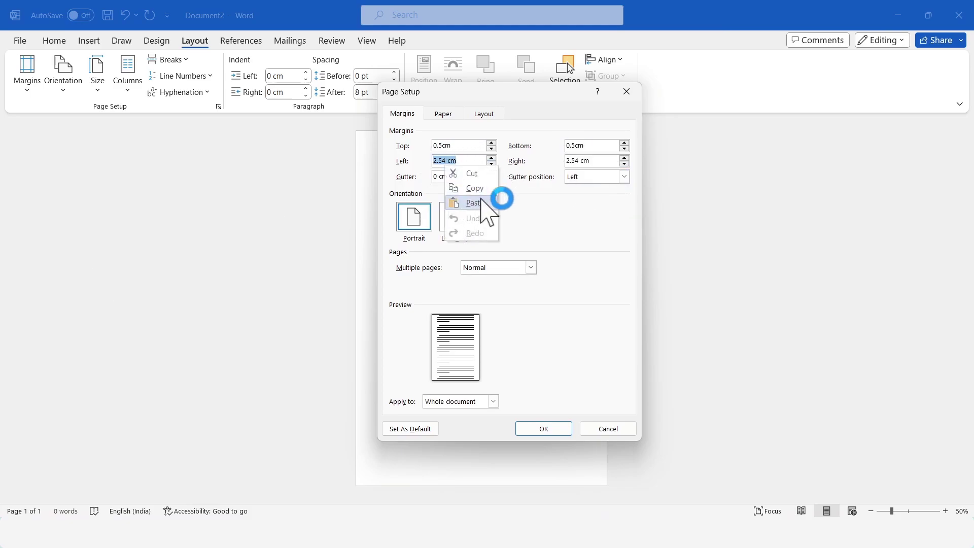
left_click(485, 203)
left_click(611, 161)
right_click(576, 162)
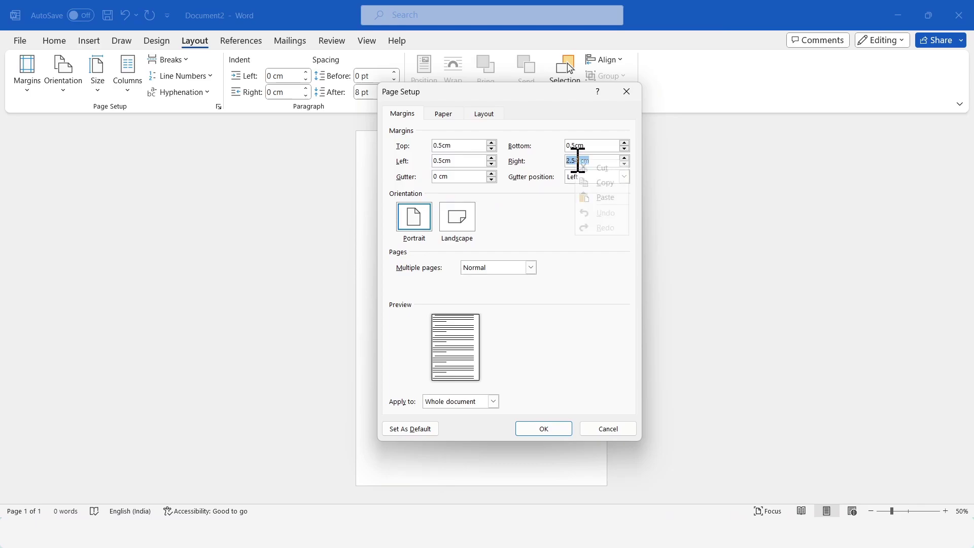
left_click(614, 206)
left_click(553, 429)
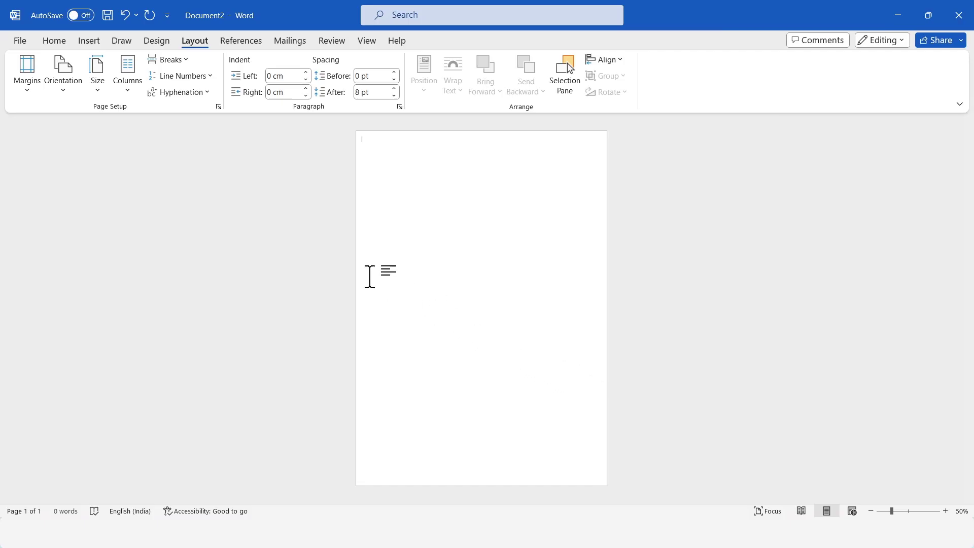
Draw a rectangle across the full width of the page's top edge and set its height to 4 cm.
left_click(90, 42)
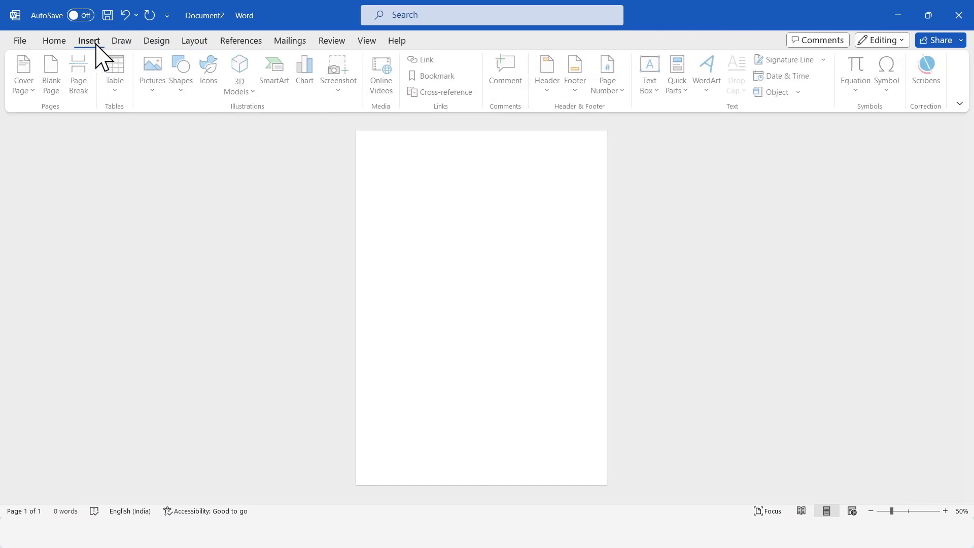
left_click(185, 96)
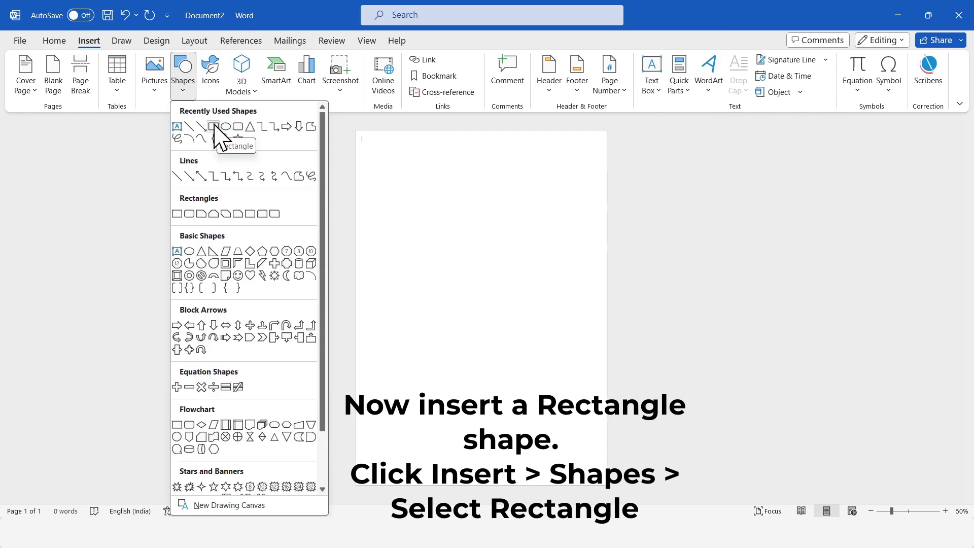
left_click(177, 214)
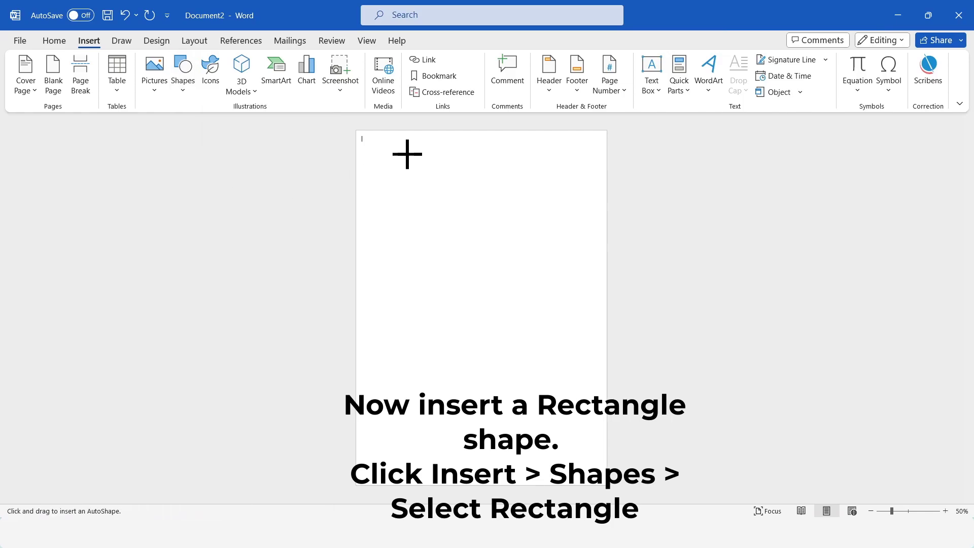
left_click_drag(357, 131, 608, 179)
left_click_drag(358, 155, 357, 156)
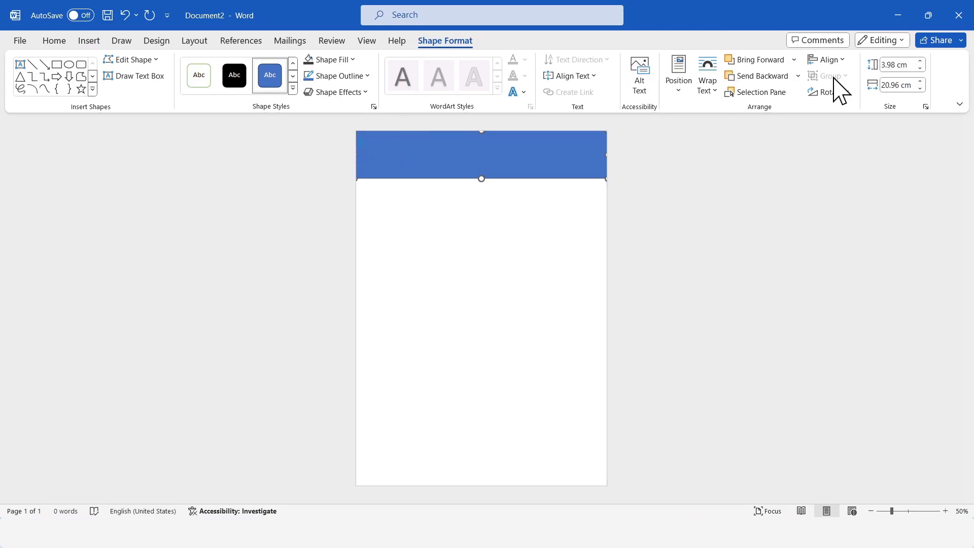
left_click(920, 62)
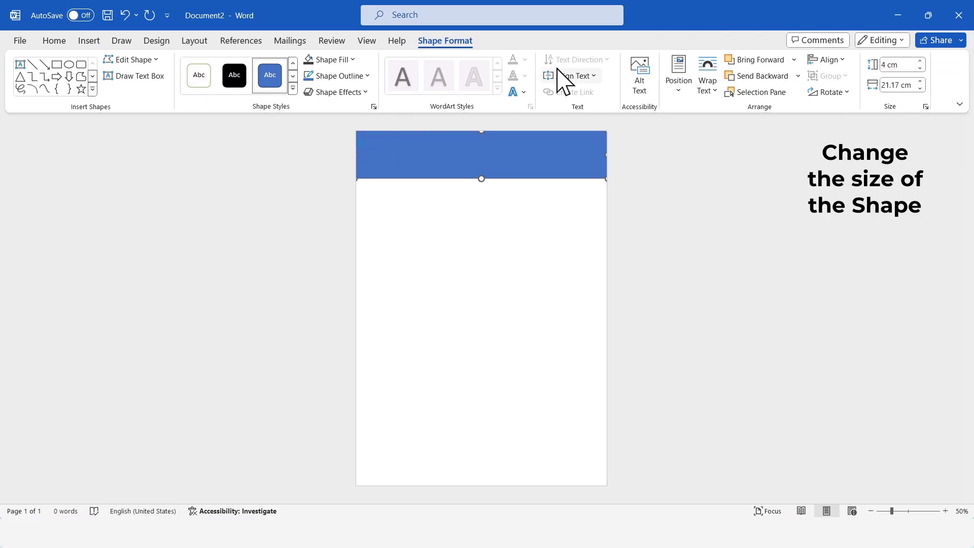
Fill the header rectangle with a dark grey gradient that darkens toward its lower edge, and remove its outline.
left_click(346, 60)
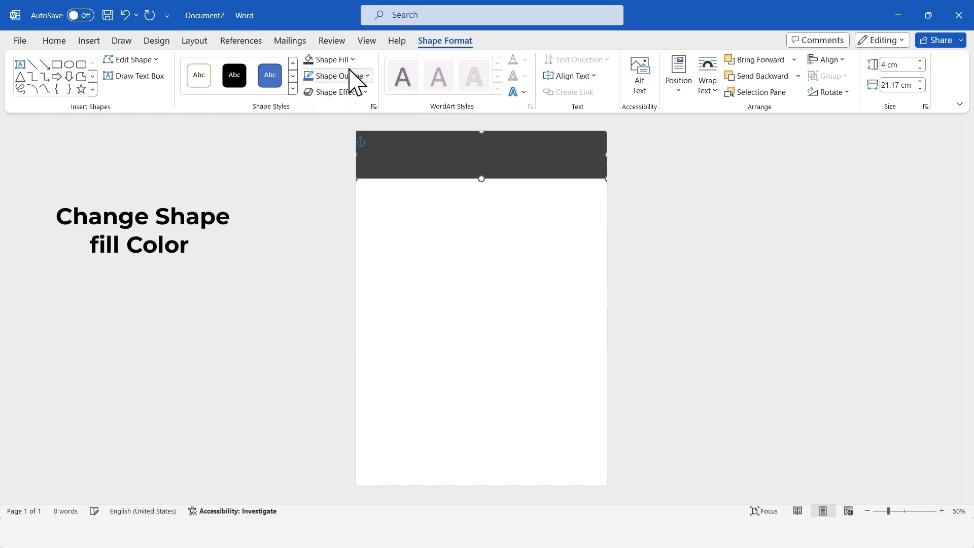
left_click(350, 60)
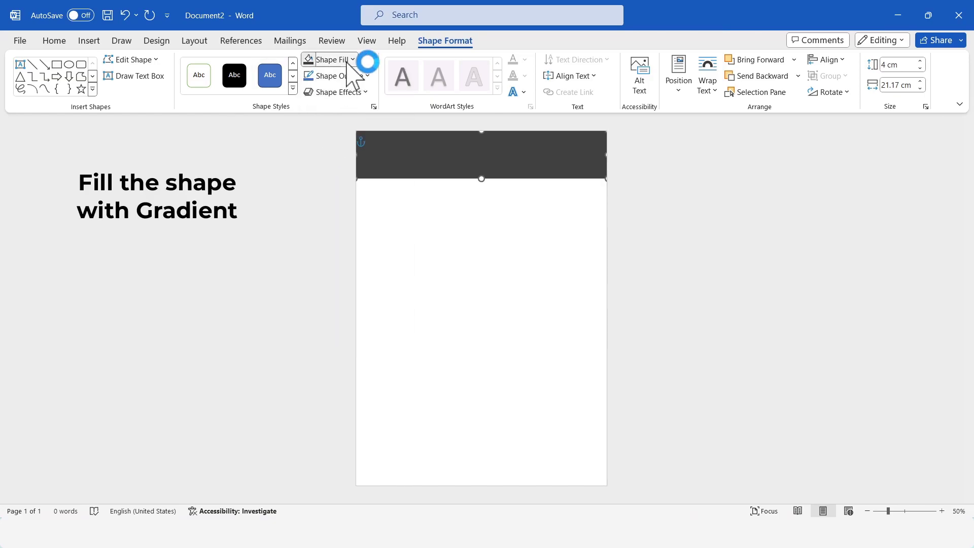
mouse_move(343, 315)
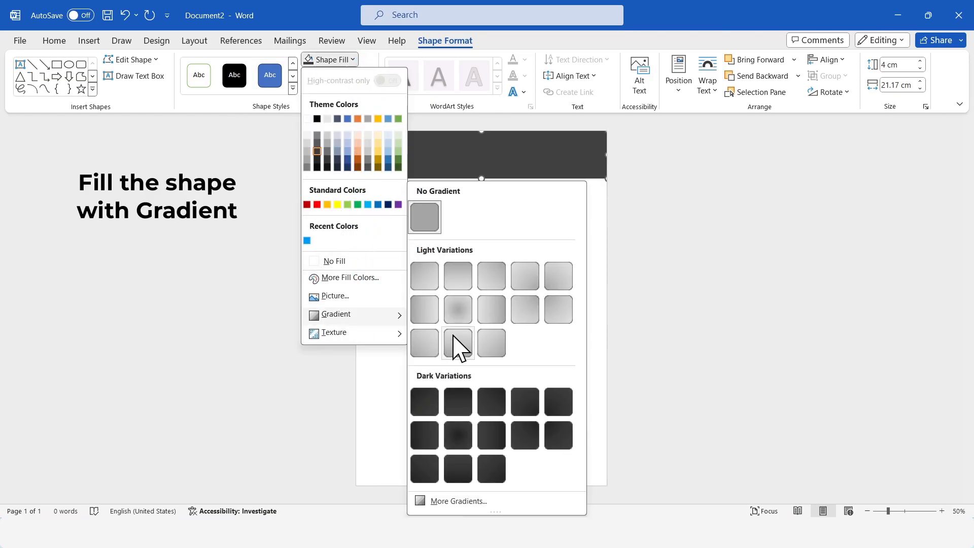
left_click(459, 471)
left_click(346, 80)
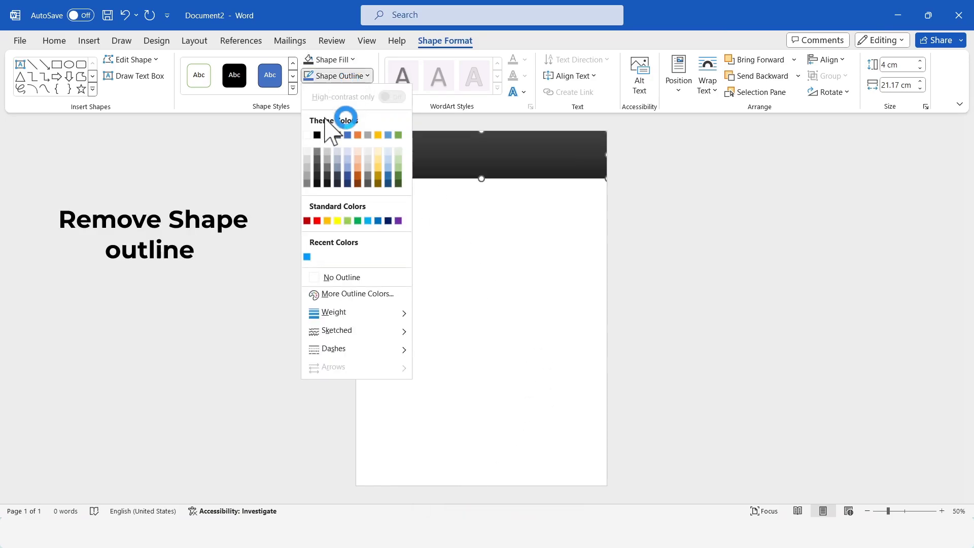
left_click(333, 282)
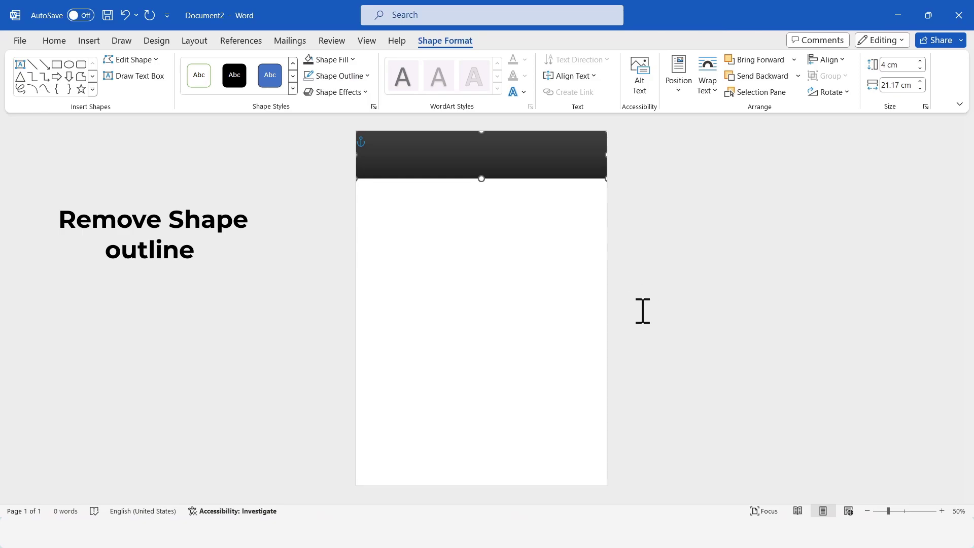
left_click(734, 337)
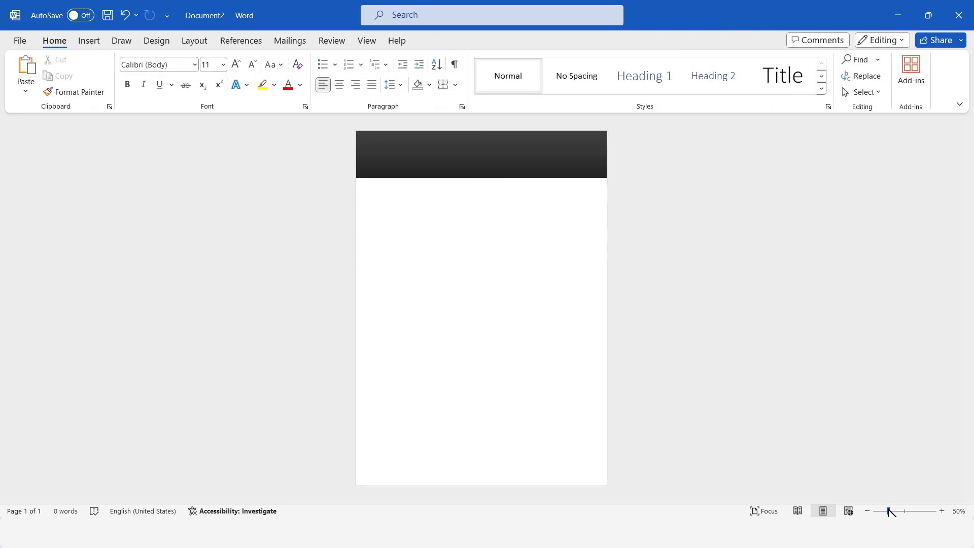
Draw a thin rectangle about 21.08 cm wide directly below the dark header band and set its height to 0.9 cm.
left_click_drag(889, 511, 905, 511)
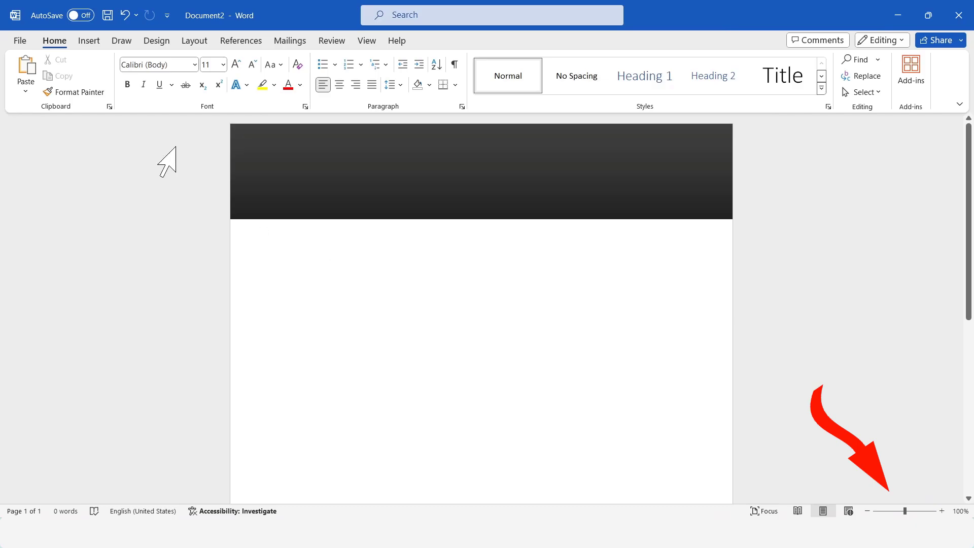
left_click(91, 41)
left_click(183, 87)
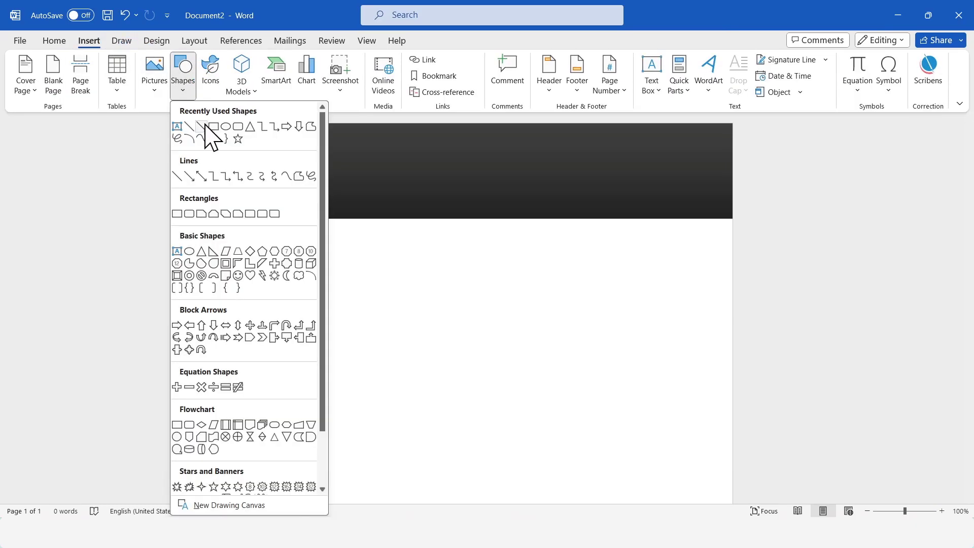
left_click(180, 214)
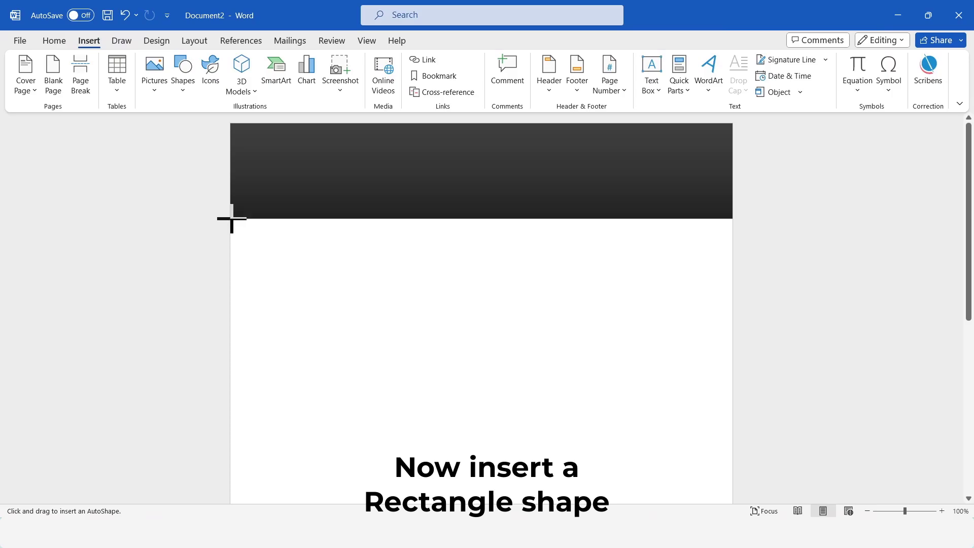
left_click_drag(232, 219, 736, 234)
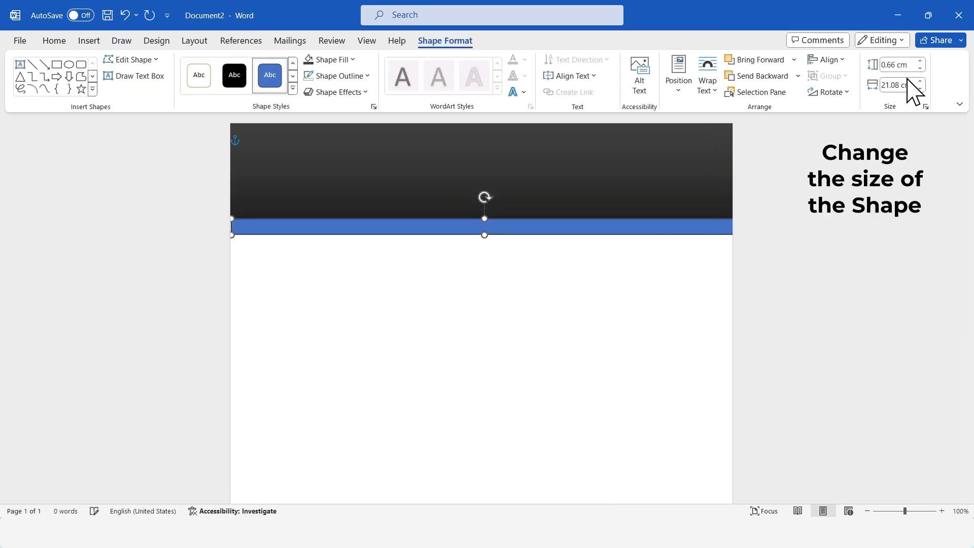
left_click(920, 61)
left_click(920, 61)
left_click(920, 61)
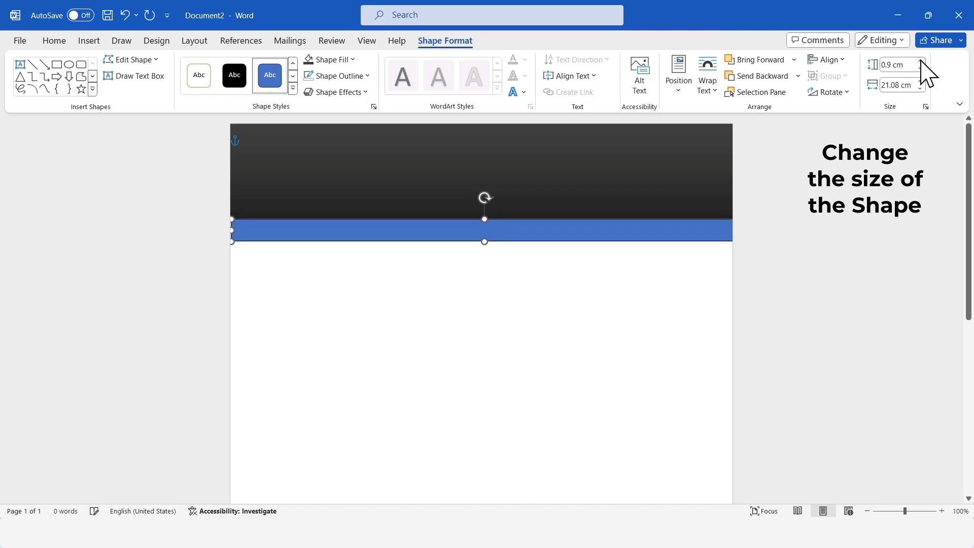
Fill the thin rectangle with the recently used bright blue and remove its outline.
left_click(339, 60)
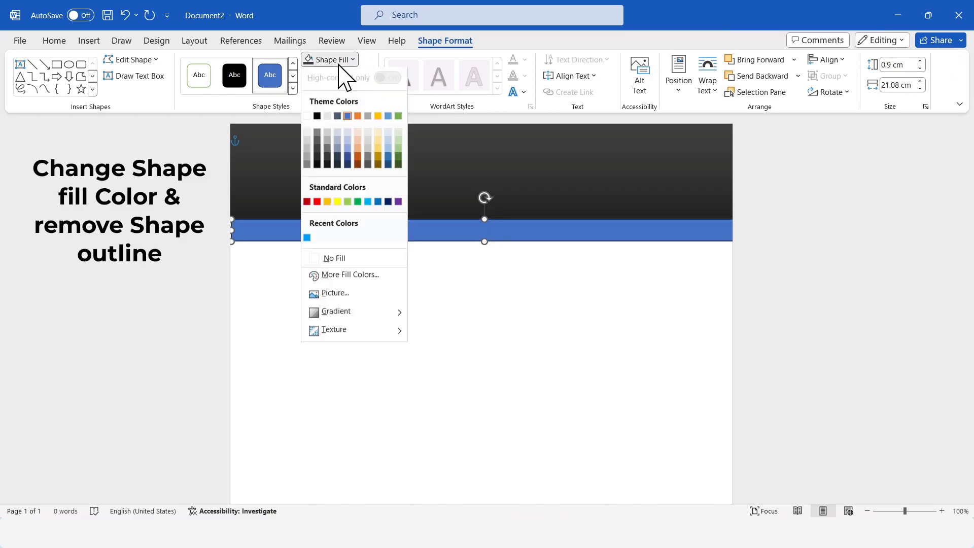
left_click(307, 241)
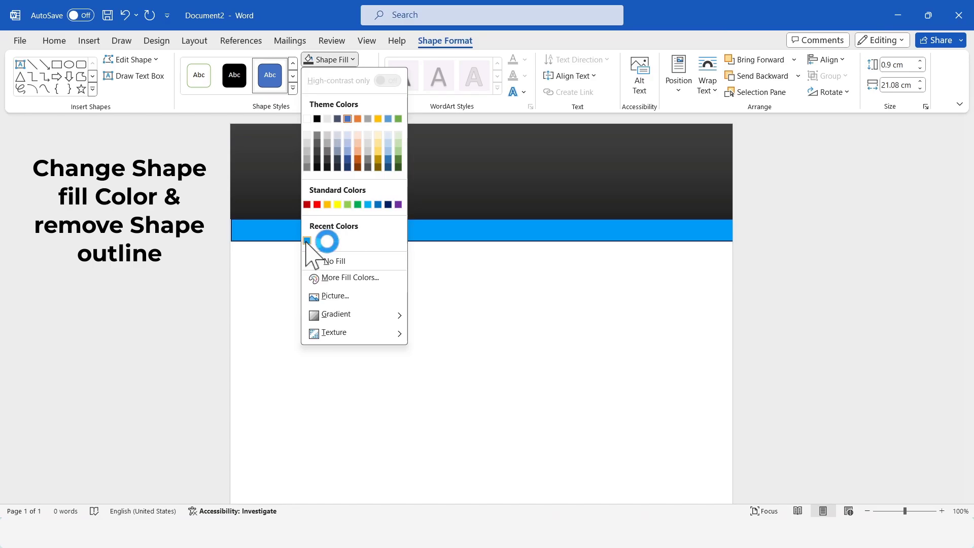
left_click(339, 80)
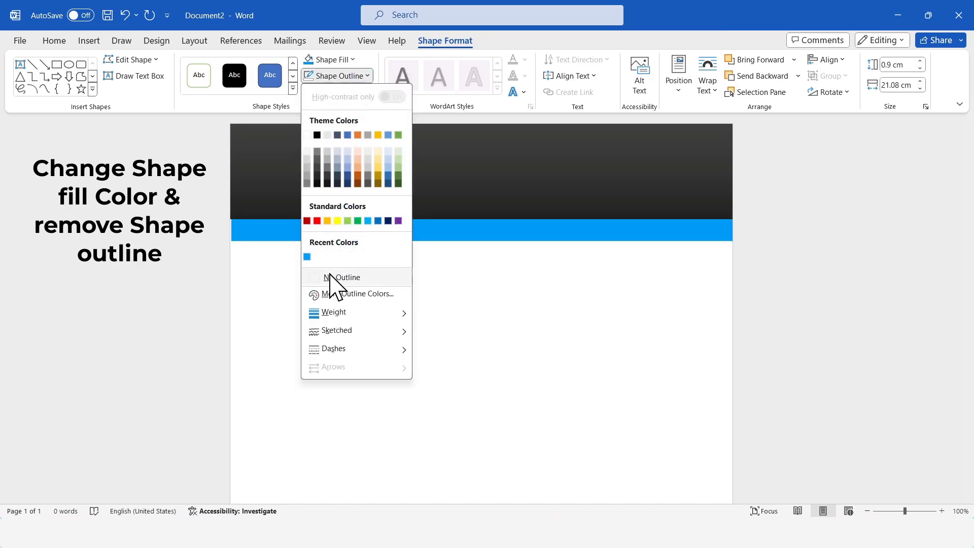
left_click(341, 277)
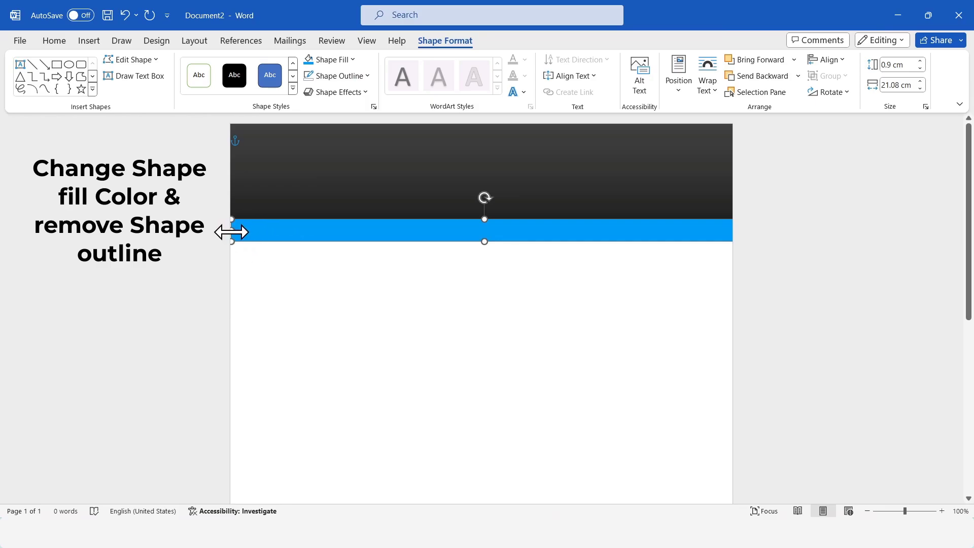
Stretch the blue strip's left end to meet the page's left edge and leave the strip deselected.
left_click_drag(232, 232, 226, 232)
left_click(663, 292)
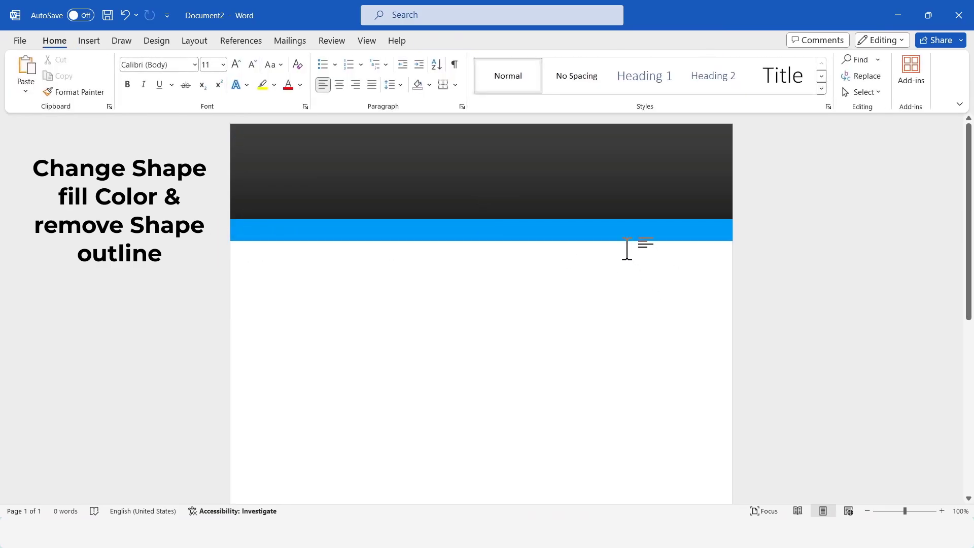
left_click(543, 228)
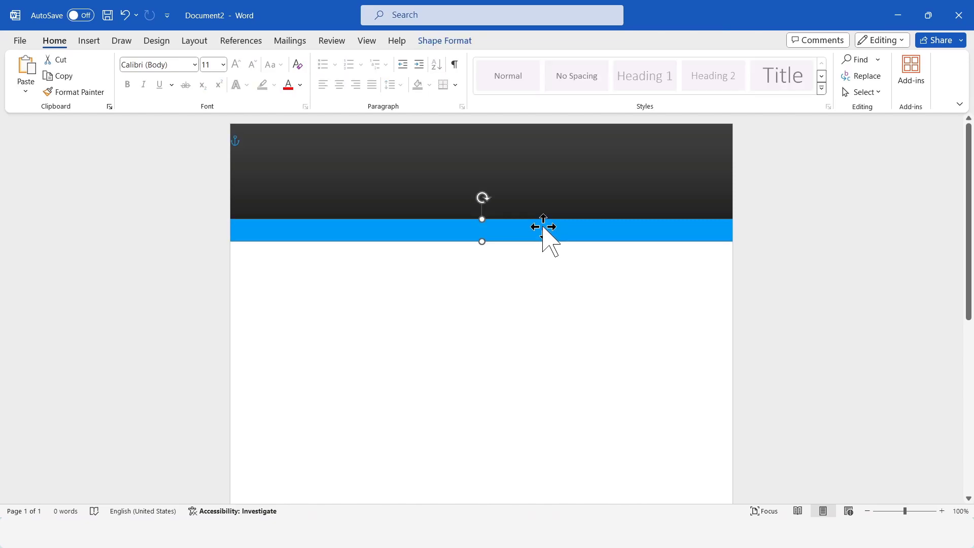
left_click(565, 274)
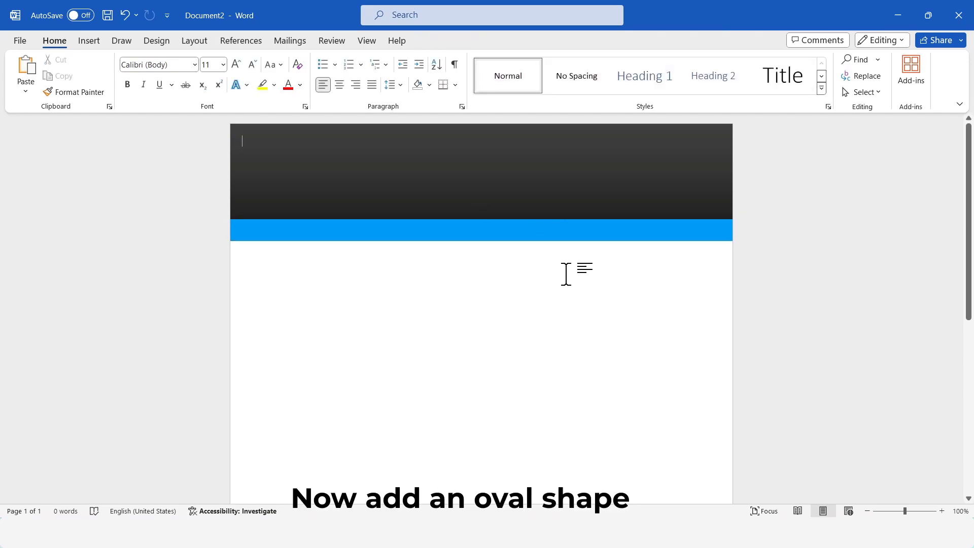
Draw an oval about 6.18 cm wide over the left part of the dark and blue header bands.
left_click(92, 43)
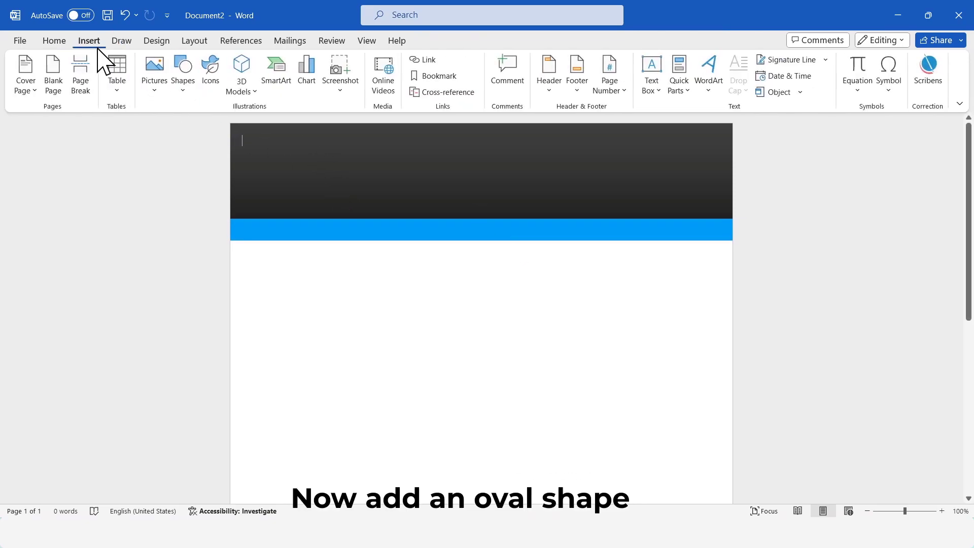
left_click(187, 84)
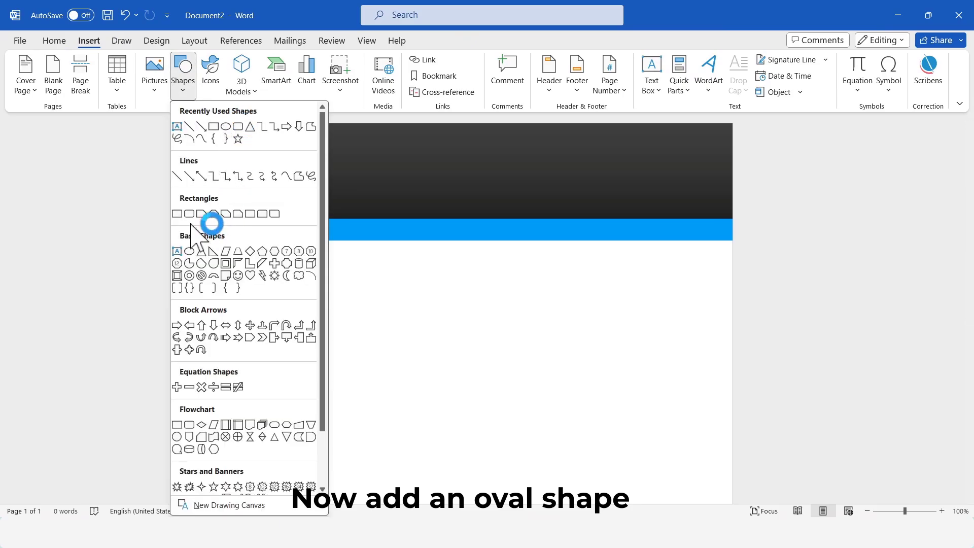
left_click(189, 251)
left_click_drag(258, 162, 406, 284)
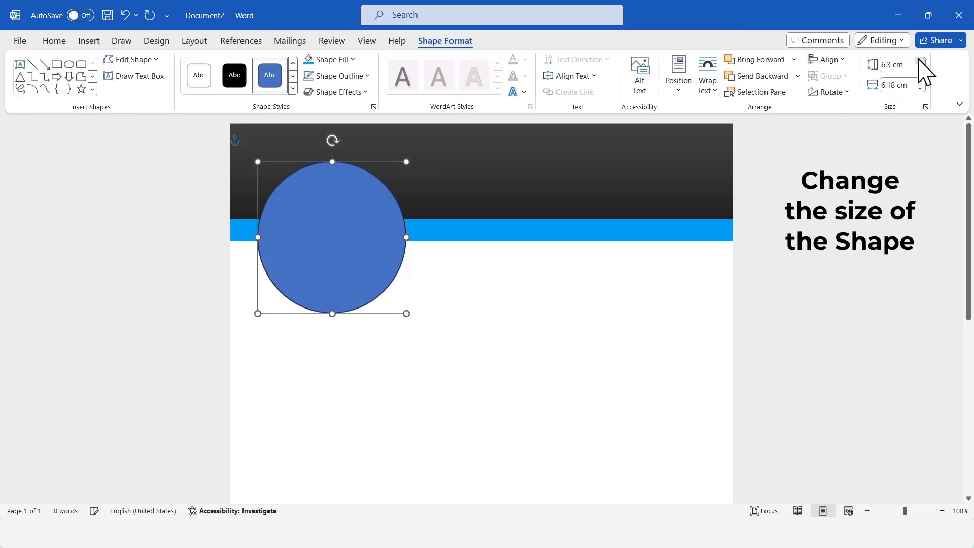
Set the oval's height and width to 7.5 cm each.
left_click(920, 62)
left_click(920, 61)
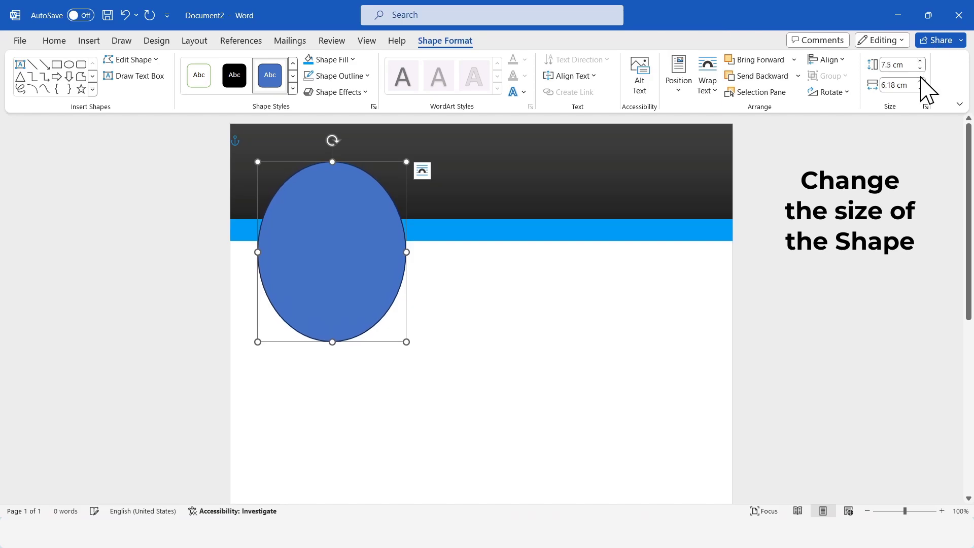
left_click(921, 82)
left_click(921, 82)
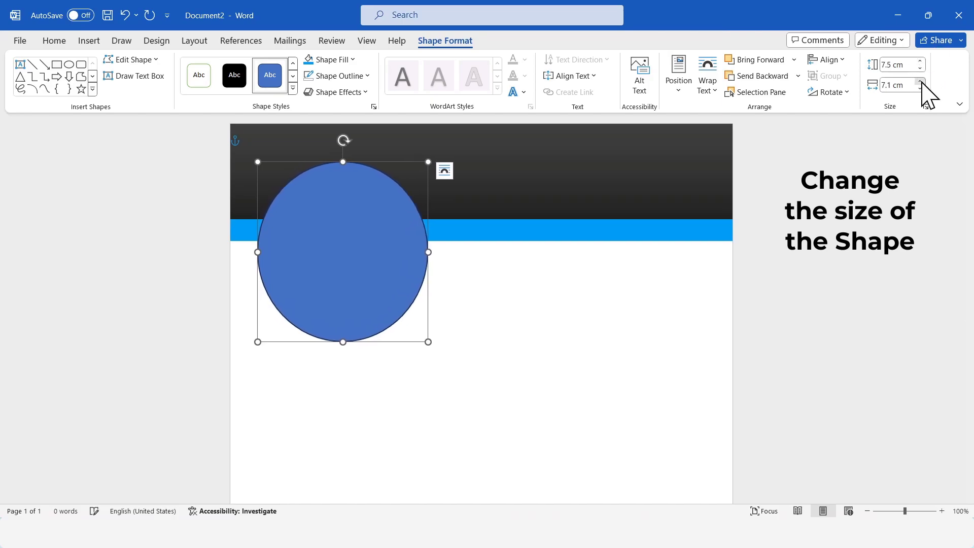
left_click(920, 82)
left_click(921, 82)
left_click(921, 82)
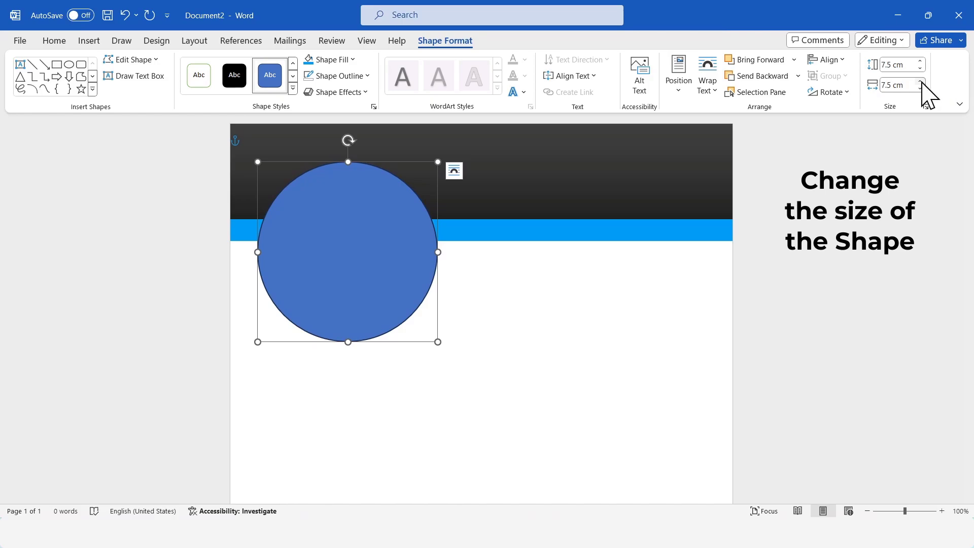
Fill the circle with the same bright blue as the strip and remove its outline.
left_click(328, 62)
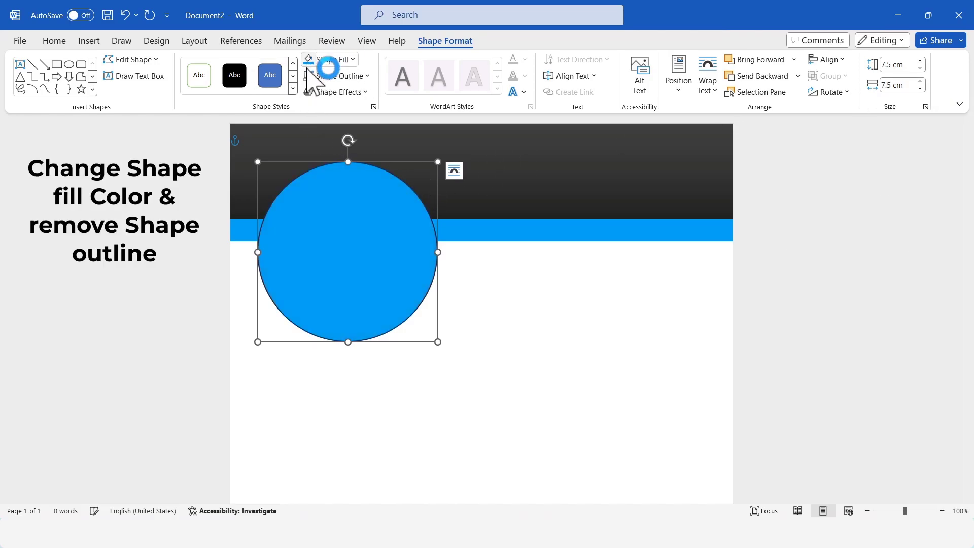
left_click(336, 76)
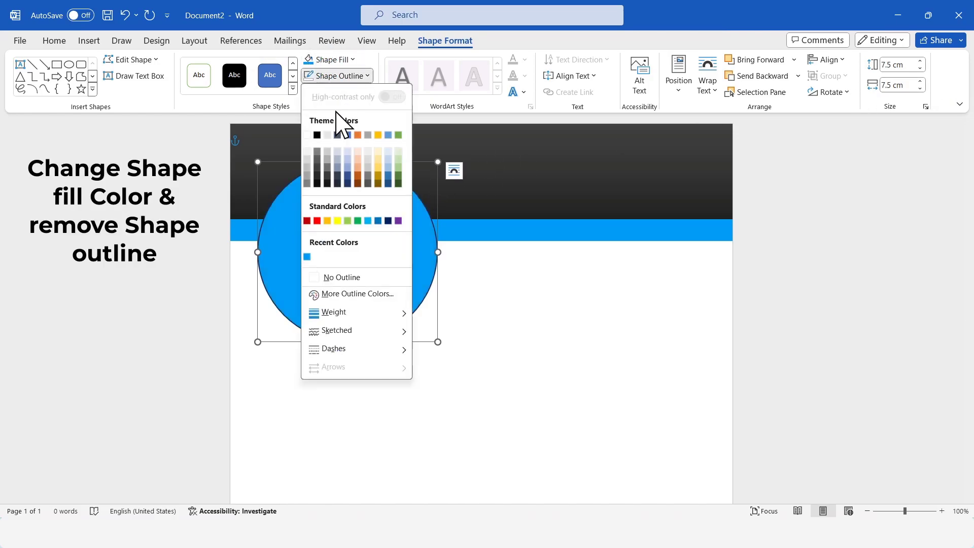
left_click(349, 278)
Move the circle partly off the page's upper-left corner and fill it with the Linear Up gradient from the dark variations.
left_click_drag(402, 255, 358, 210)
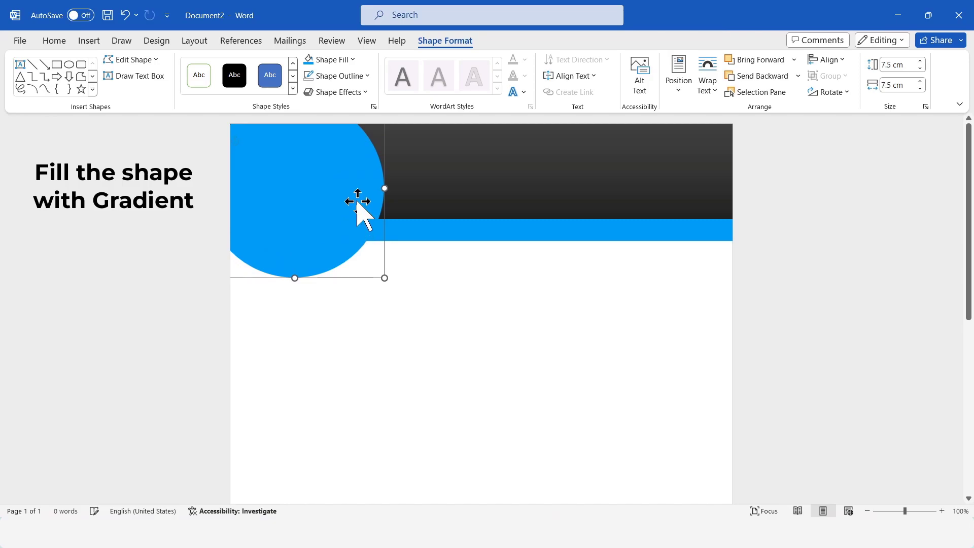
left_click(354, 60)
left_click(367, 315)
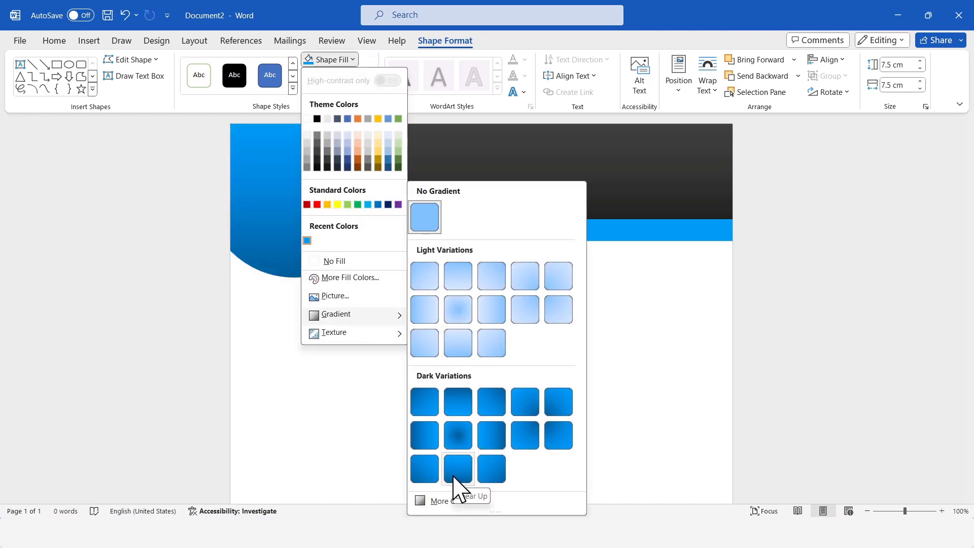
left_click(455, 477)
left_click(776, 365)
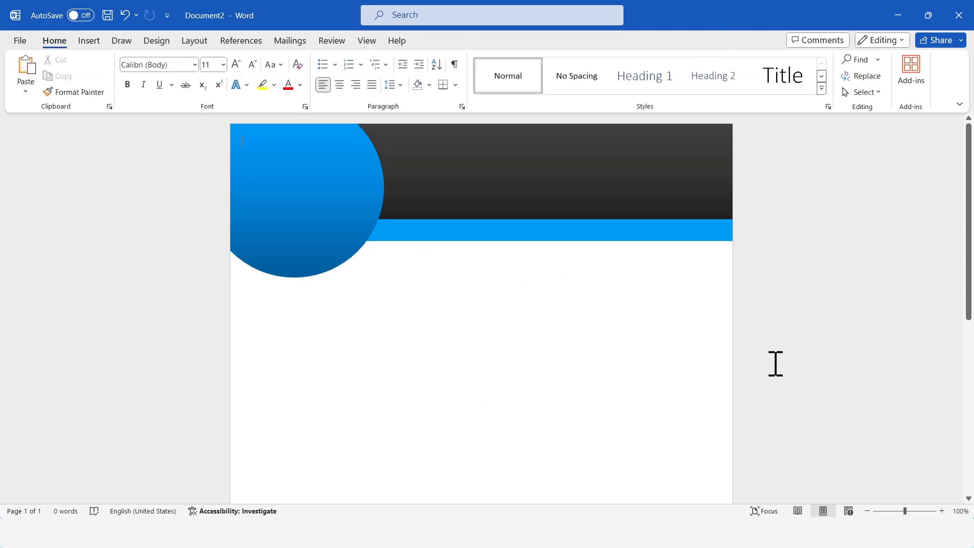
left_click(307, 175)
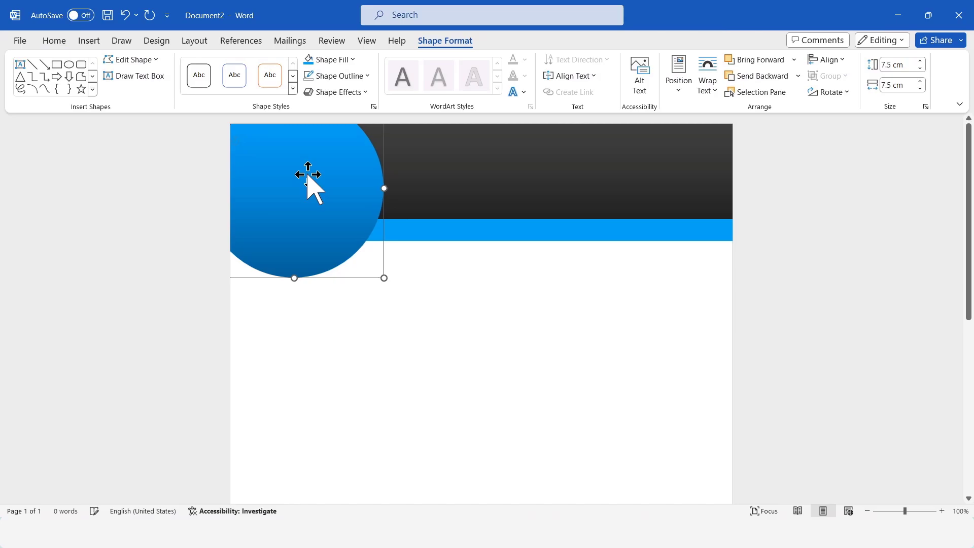
left_click(451, 273)
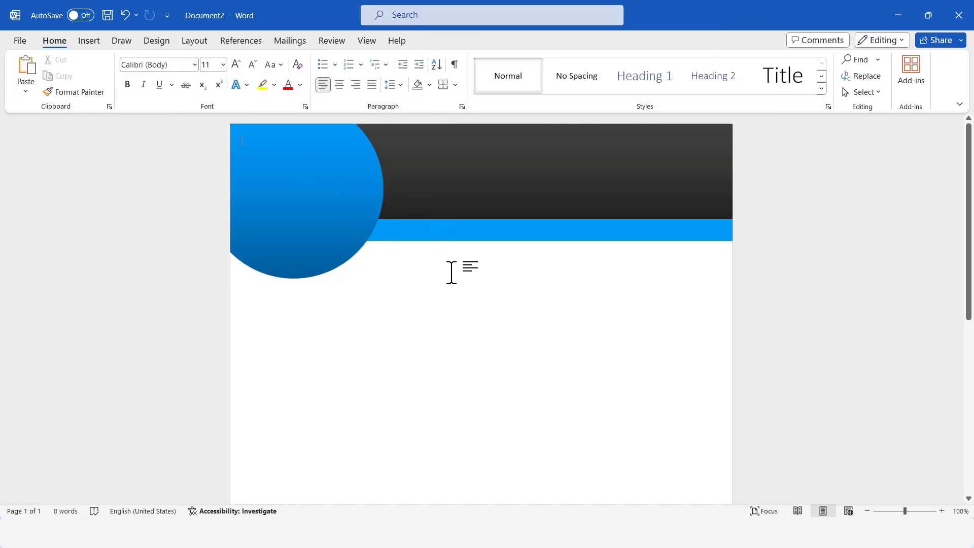
Insert the logo picture logo-2 (2).png from this computer into the document.
left_click(88, 40)
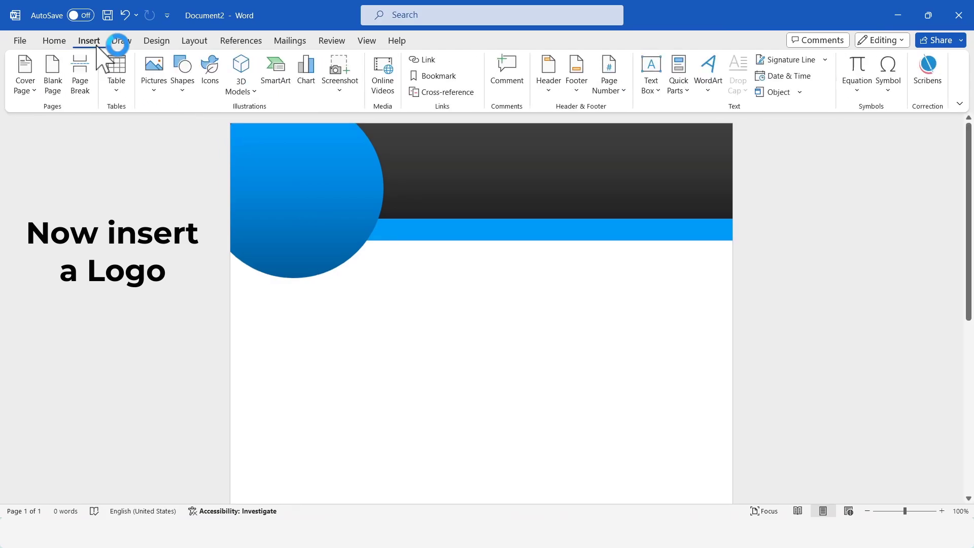
left_click(156, 90)
left_click(185, 130)
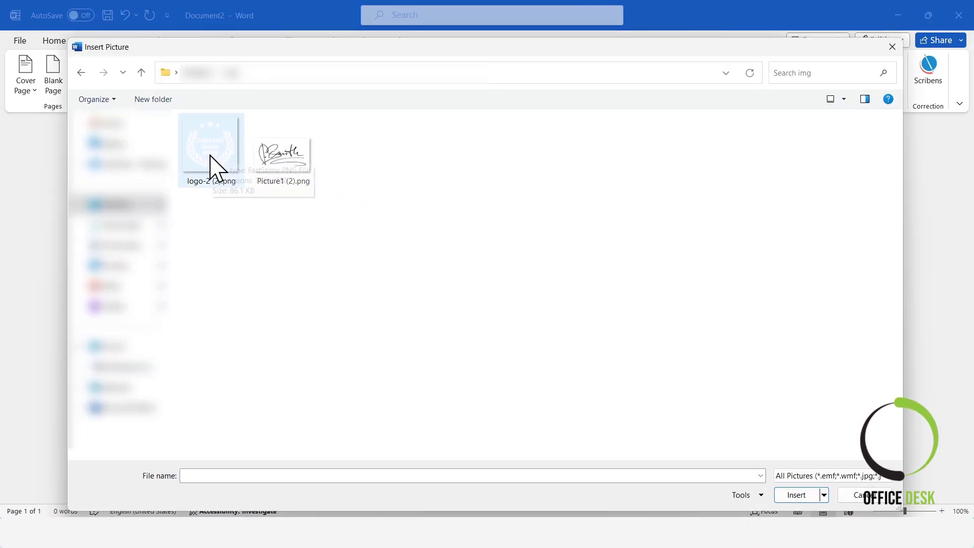
left_click(210, 156)
left_click(797, 495)
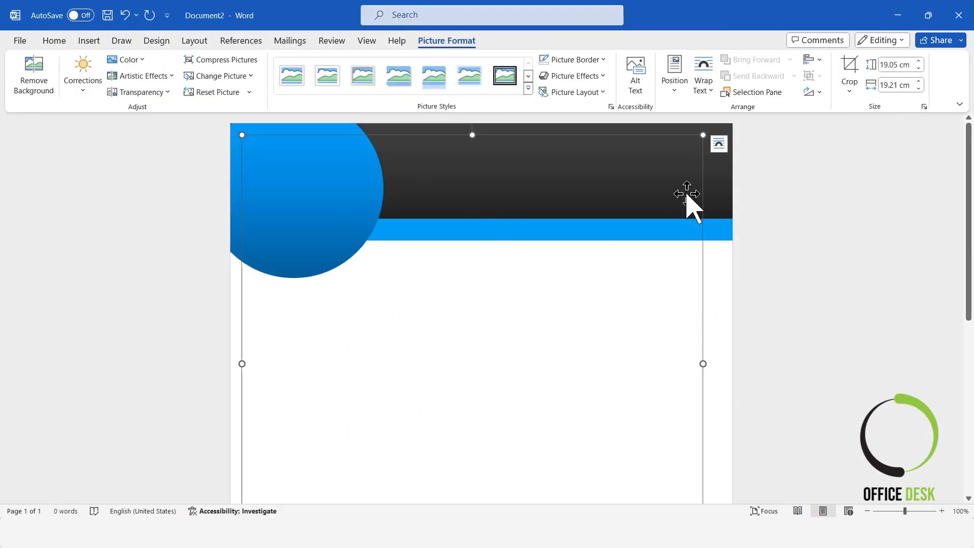
Set the logo's text wrapping to In Front of Text and shrink it to about 4.76 by 4.81 cm on the circle.
left_click(704, 87)
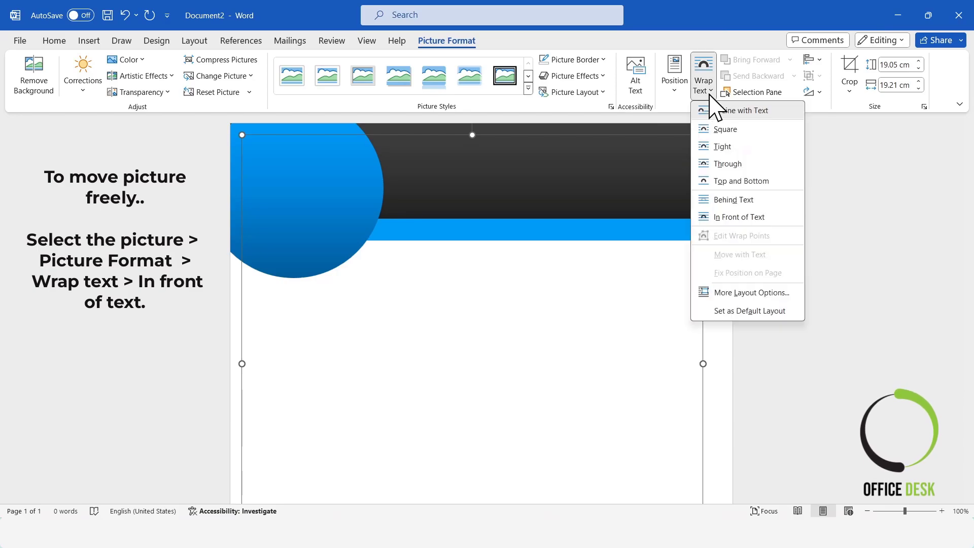
left_click(729, 217)
scroll(707, 354, "down", 3)
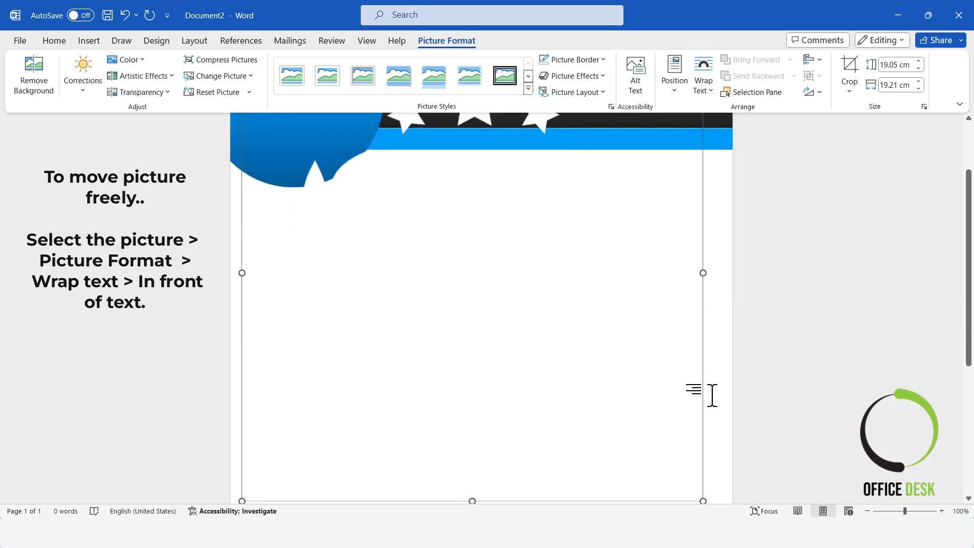
left_click_drag(703, 501, 359, 160)
scroll(355, 200, "up", 3)
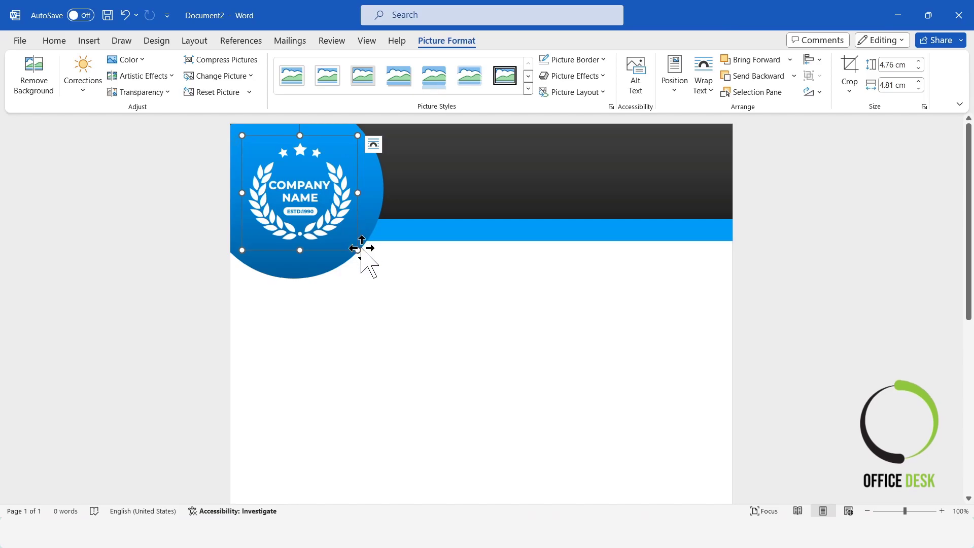
left_click(544, 288)
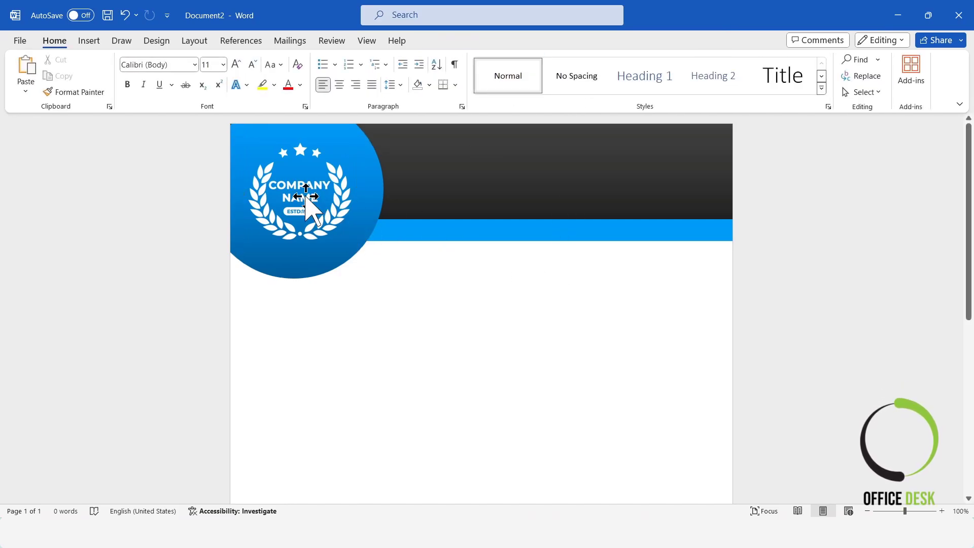
Add a drop shadow to the logo using the middle preset in the first row of outer shadows.
left_click(285, 180)
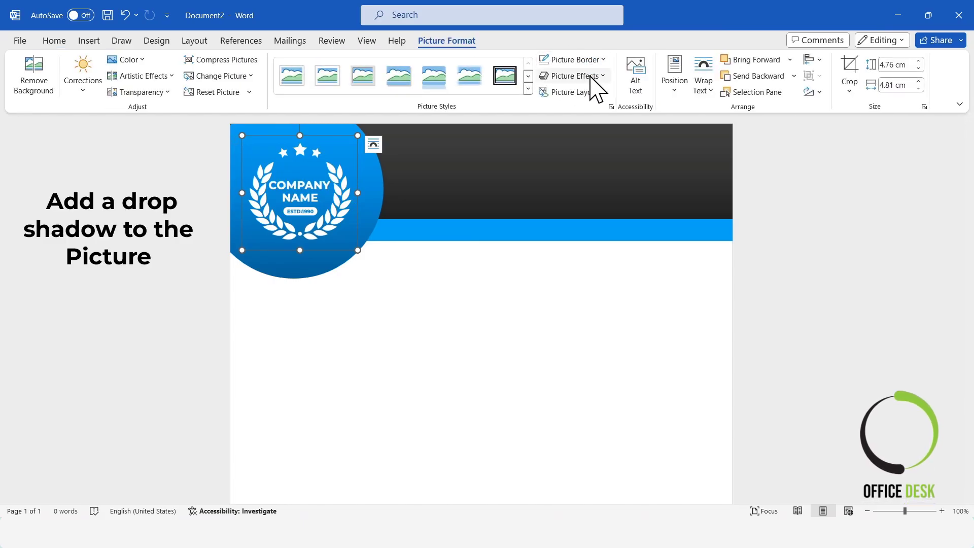
left_click(598, 76)
left_click(624, 124)
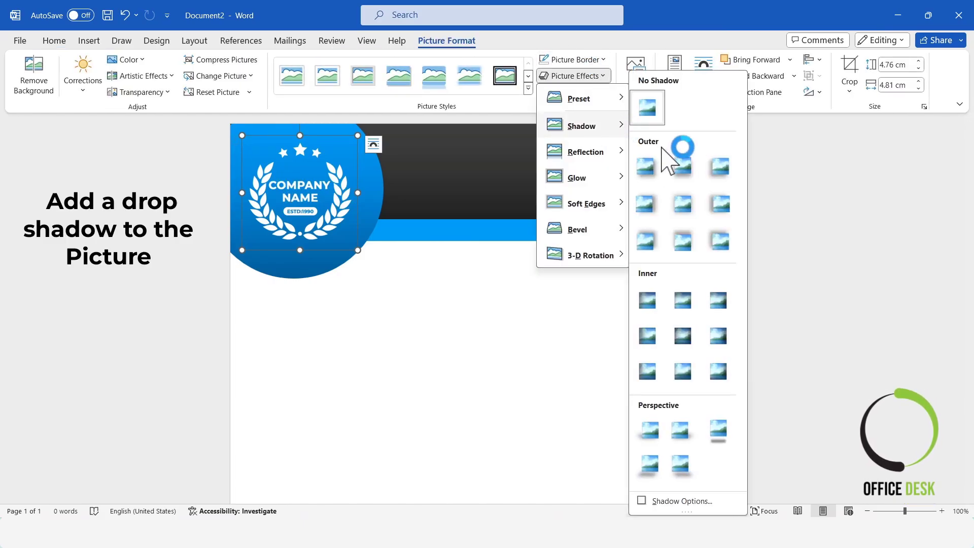
left_click(683, 167)
left_click(479, 279)
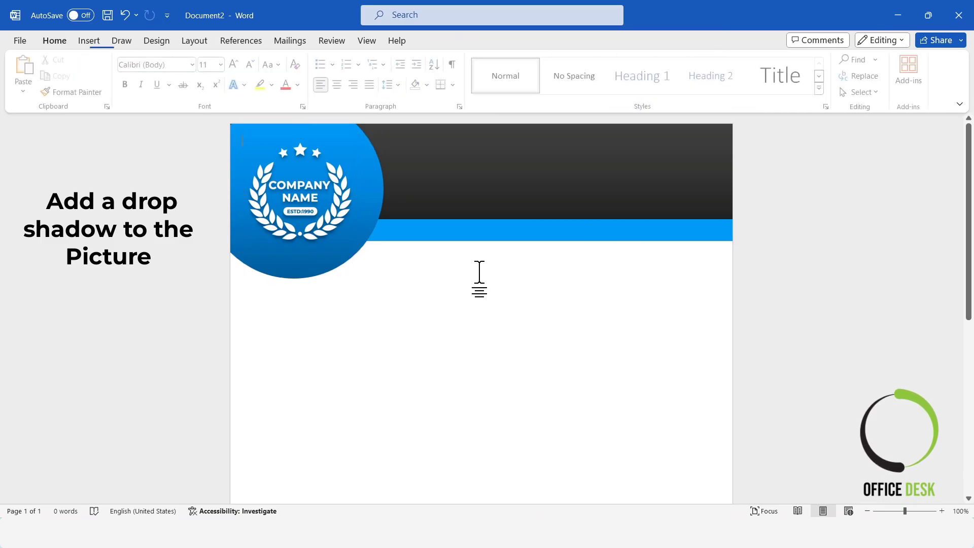
Nudge the logo slightly right and down within the blue circle and leave it deselected.
left_click(310, 185)
left_click_drag(309, 185, 309, 185)
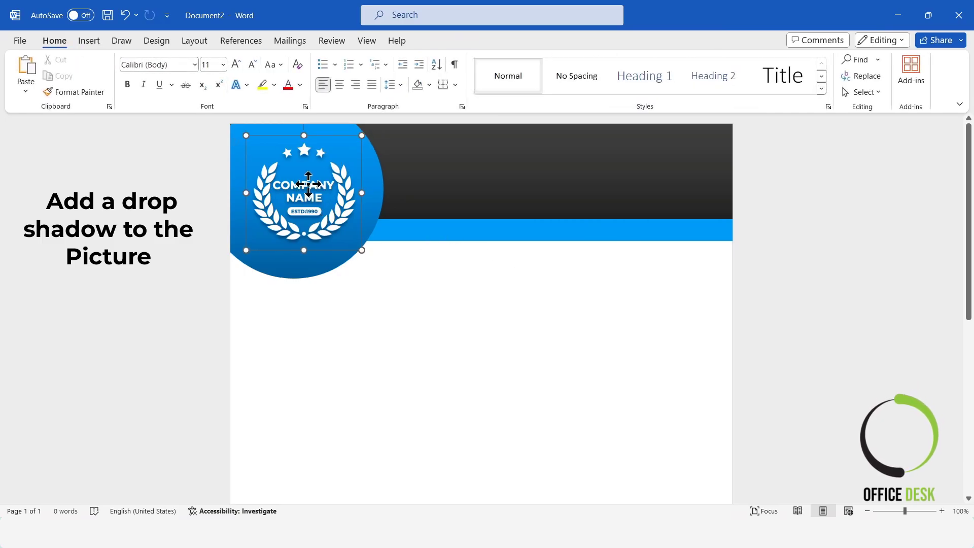
left_click(455, 330)
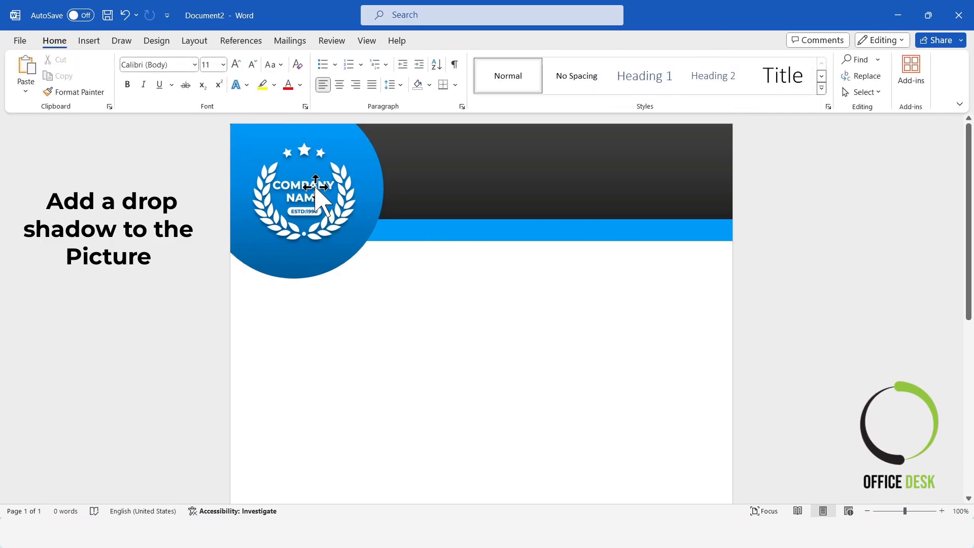
left_click(315, 186)
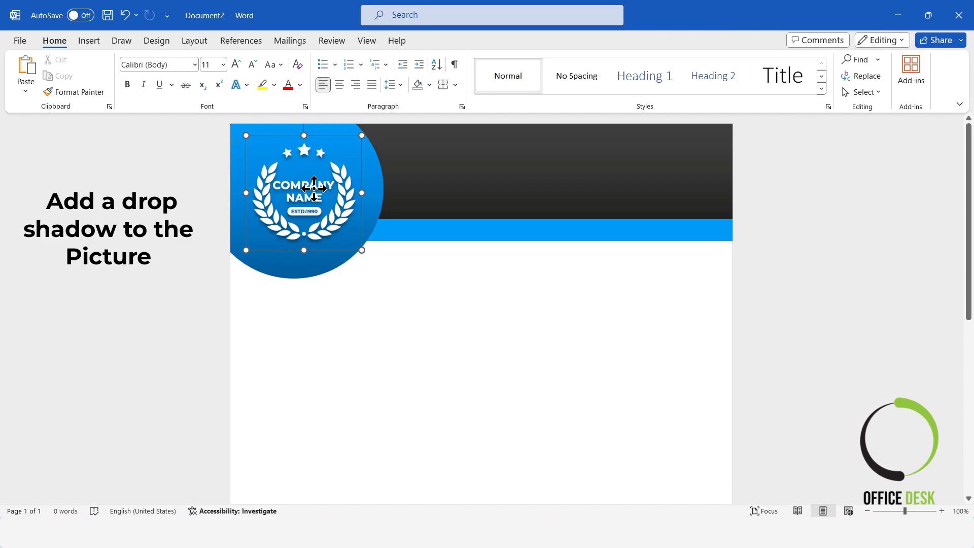
left_click_drag(315, 189, 314, 190)
left_click(477, 312)
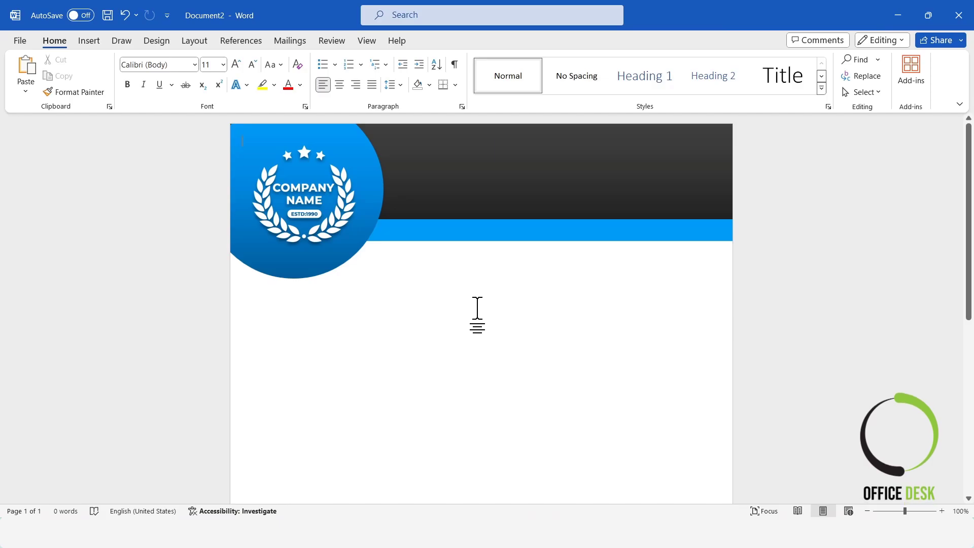
Draw a text box about 9.23 by 1.19 cm on the dark header band and enter "Company Name" in it.
left_click(89, 40)
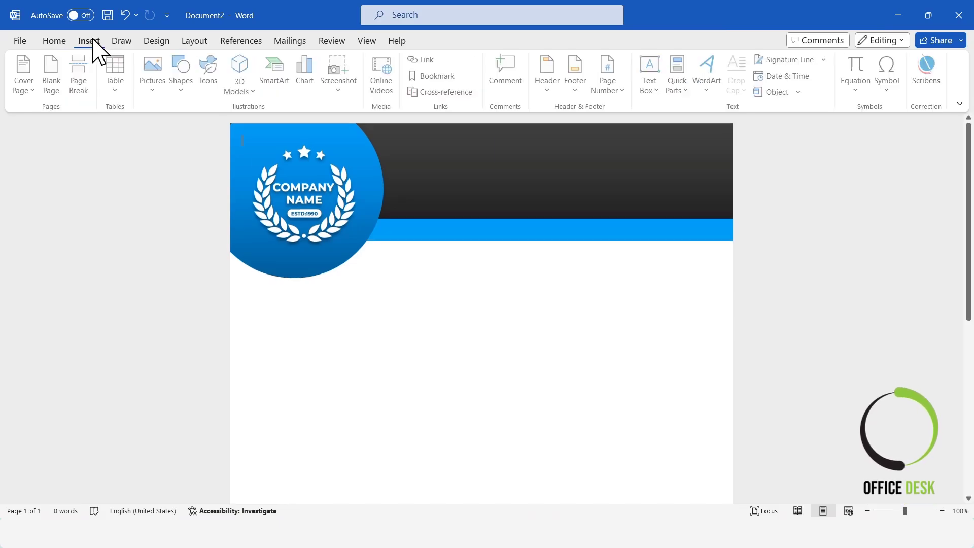
left_click(186, 89)
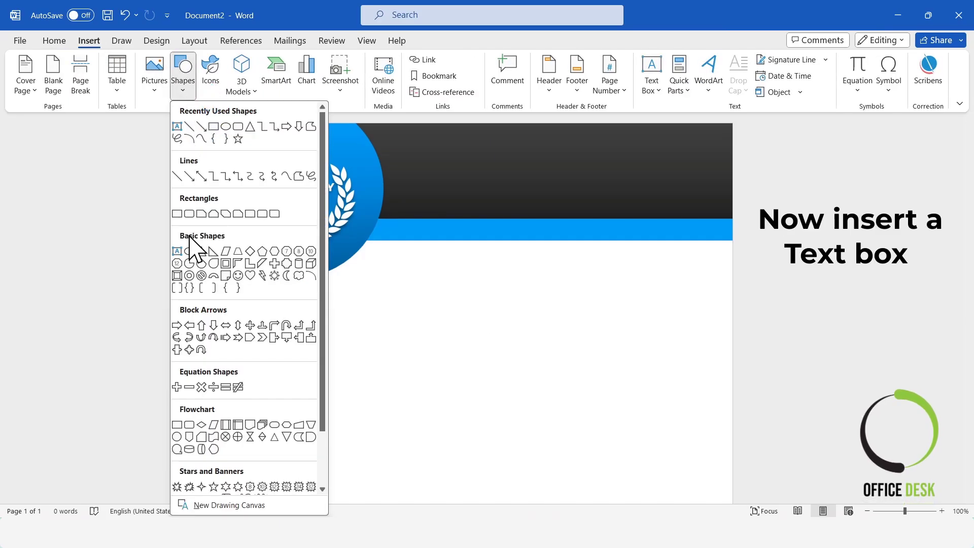
left_click(177, 252)
left_click_drag(437, 152, 658, 180)
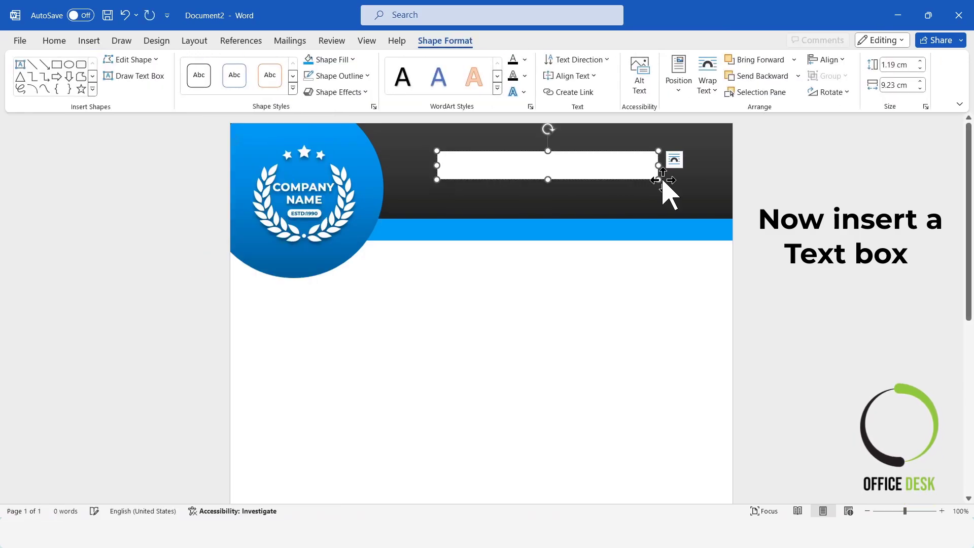
type("com")
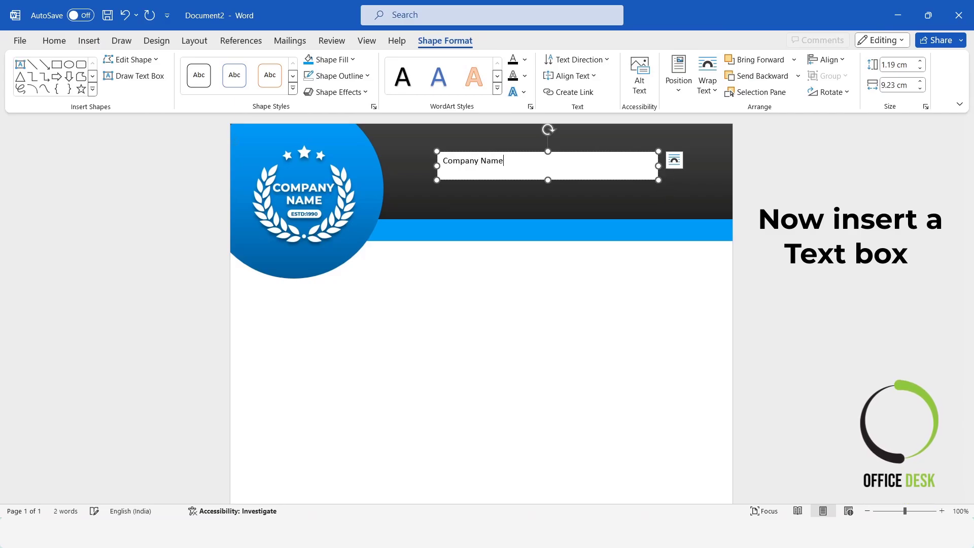
Format the whole text box text in Montserrat ExtraBold and convert it to uppercase.
key("ctrl+a")
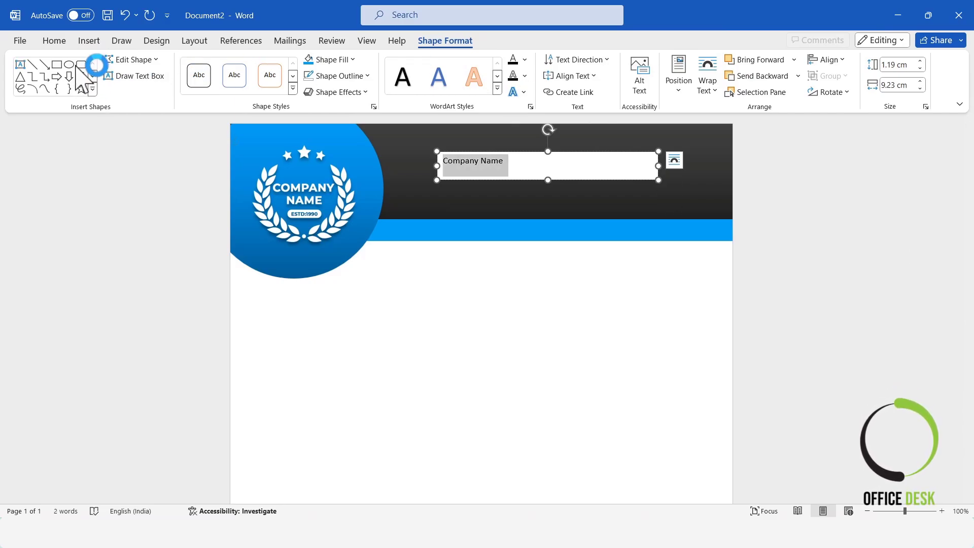
left_click(65, 43)
left_click(188, 68)
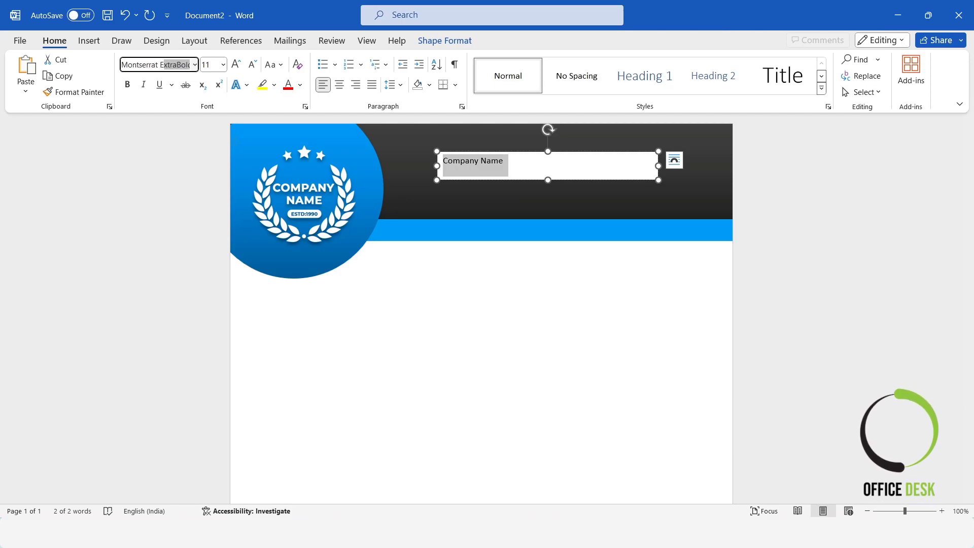
key("Return")
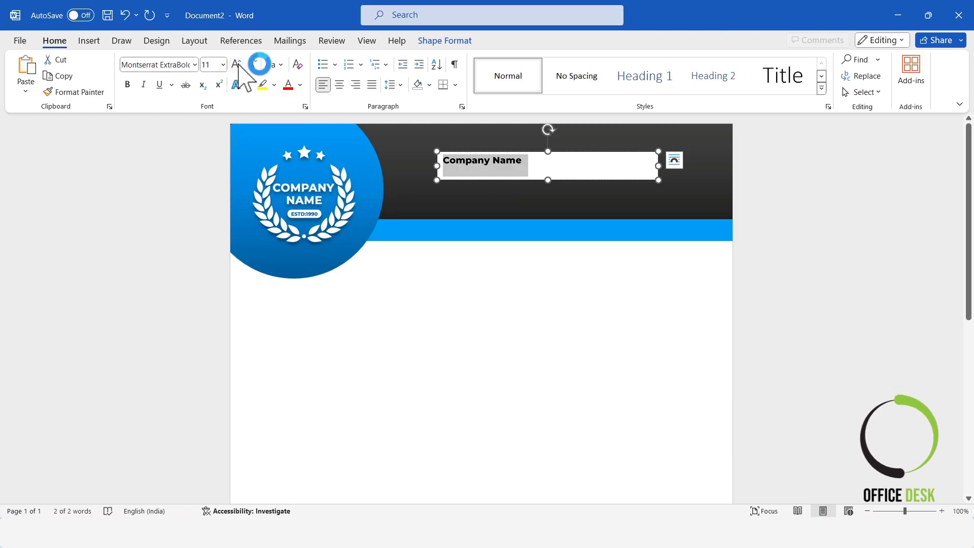
left_click(275, 65)
left_click(301, 121)
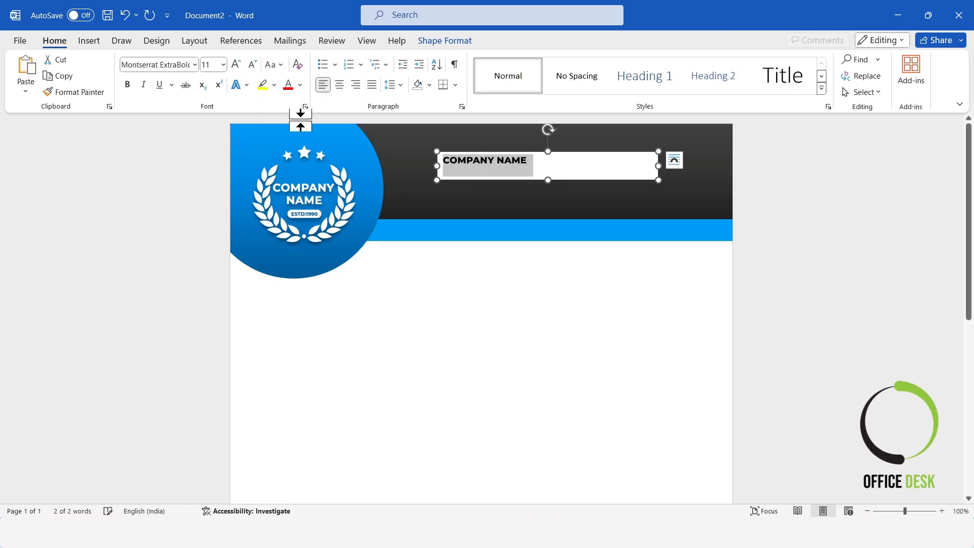
Increase the company name text to 22 pt and center it within its text box.
left_click(236, 64)
left_click(236, 65)
left_click(236, 64)
left_click(236, 65)
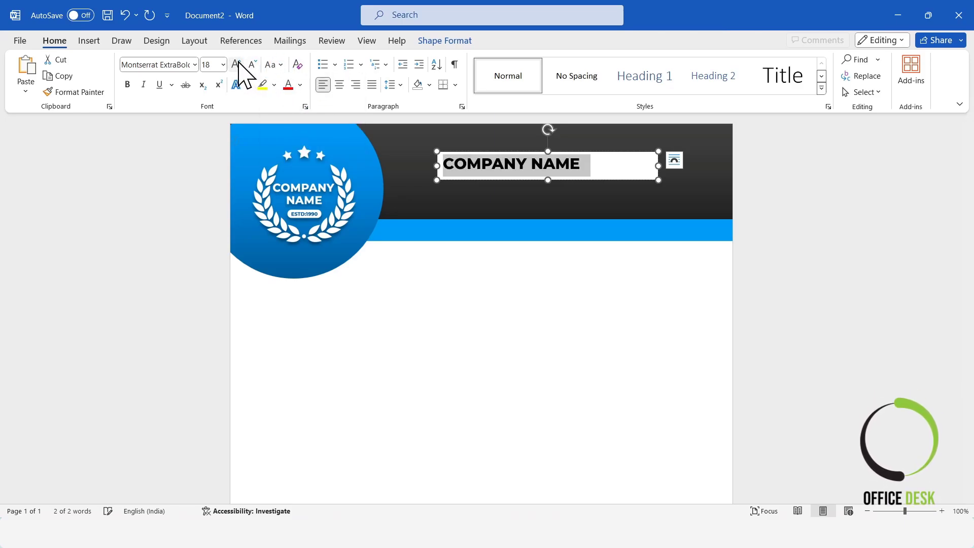
left_click(236, 65)
left_click(236, 64)
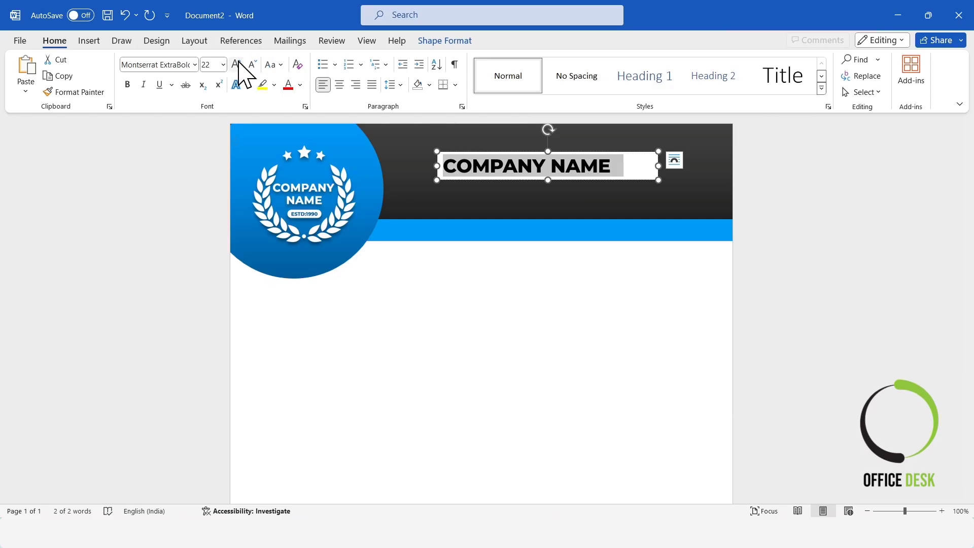
left_click(339, 84)
Remove both the fill and the outline from the company name text box.
left_click(445, 41)
left_click(354, 59)
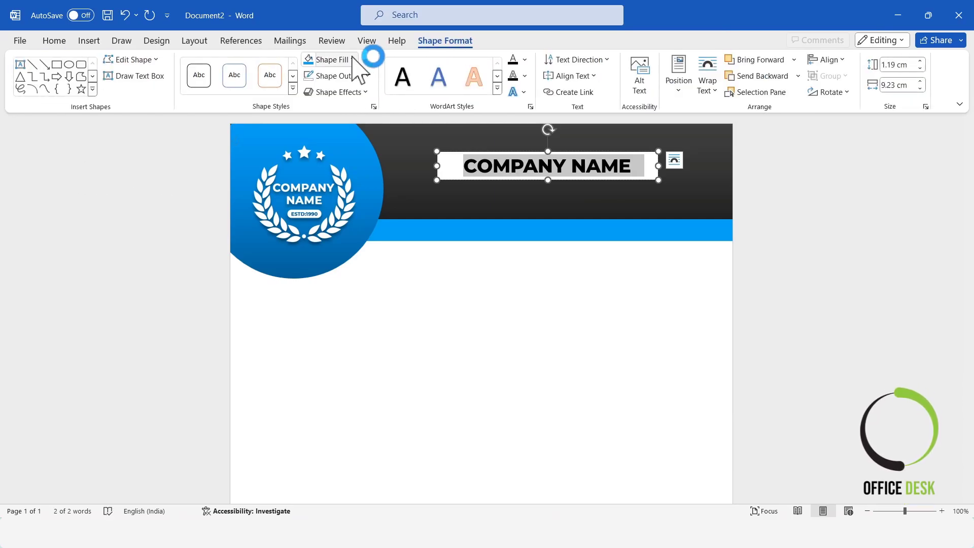
left_click(345, 261)
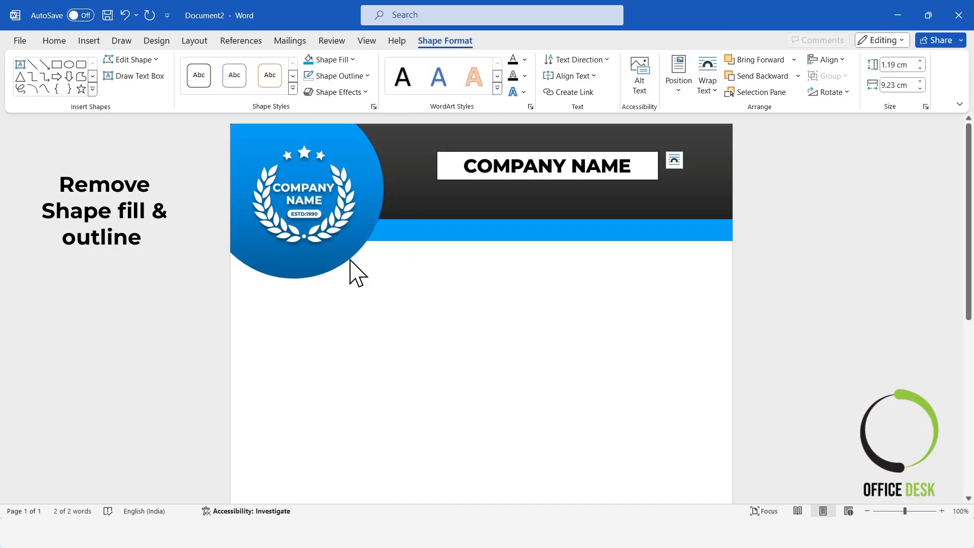
left_click(351, 76)
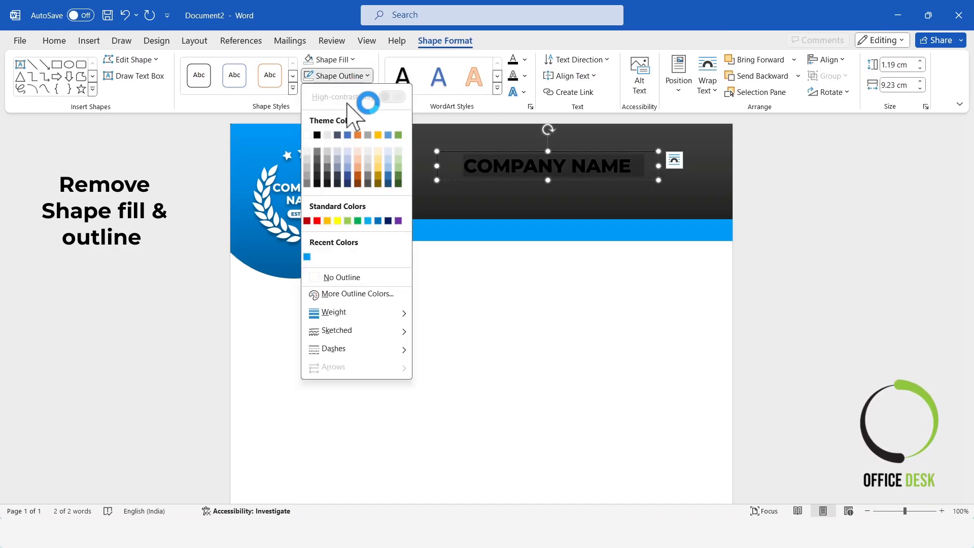
left_click(339, 278)
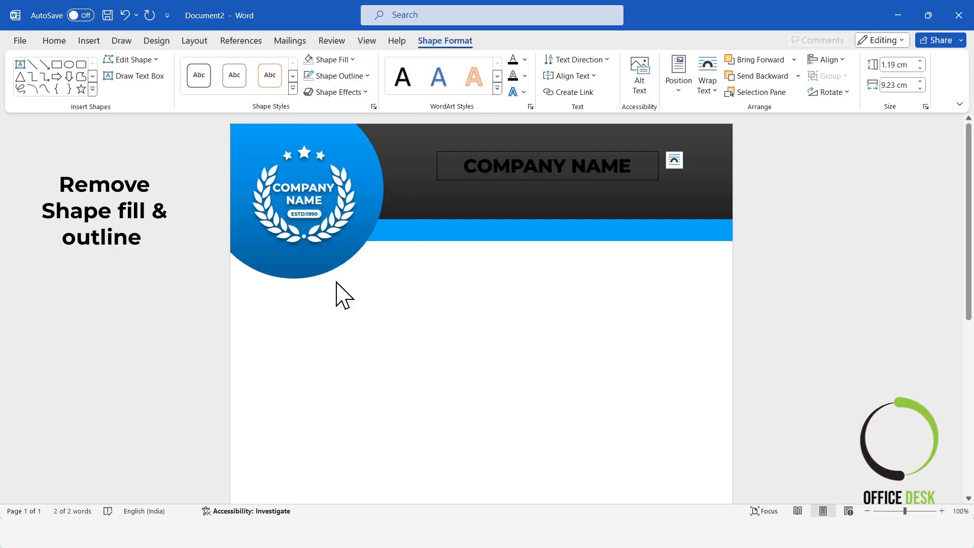
Color the company name text white and leave the text box deselected.
left_click(524, 59)
left_click(511, 137)
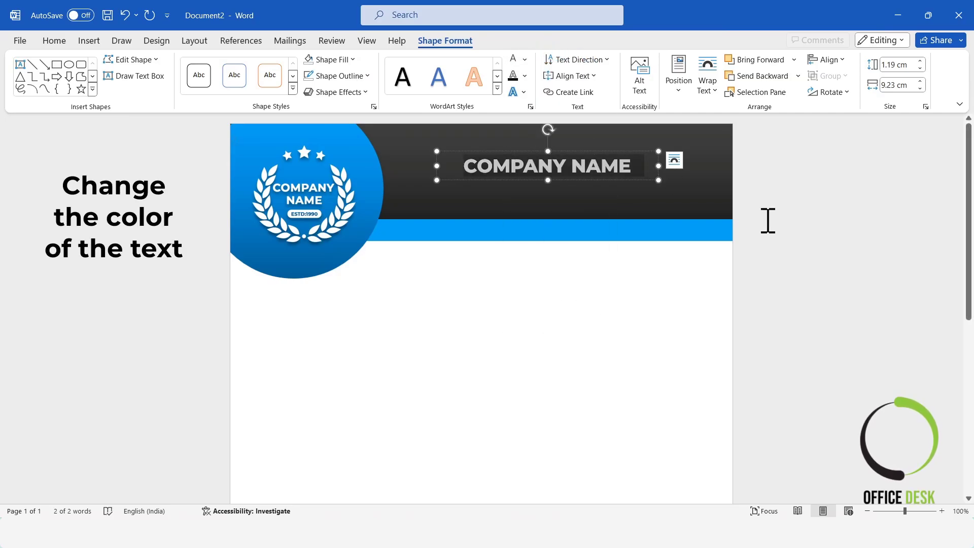
left_click(812, 261)
Duplicate the company name text box directly below the original and replace the copy's text with "Tagline Here".
left_click(596, 159)
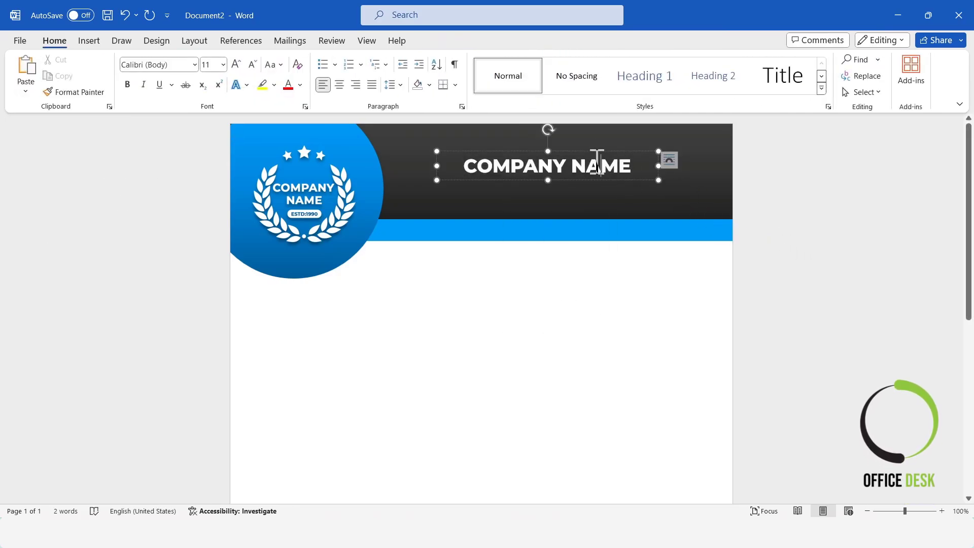
key("ctrl+c")
key("ctrl+v")
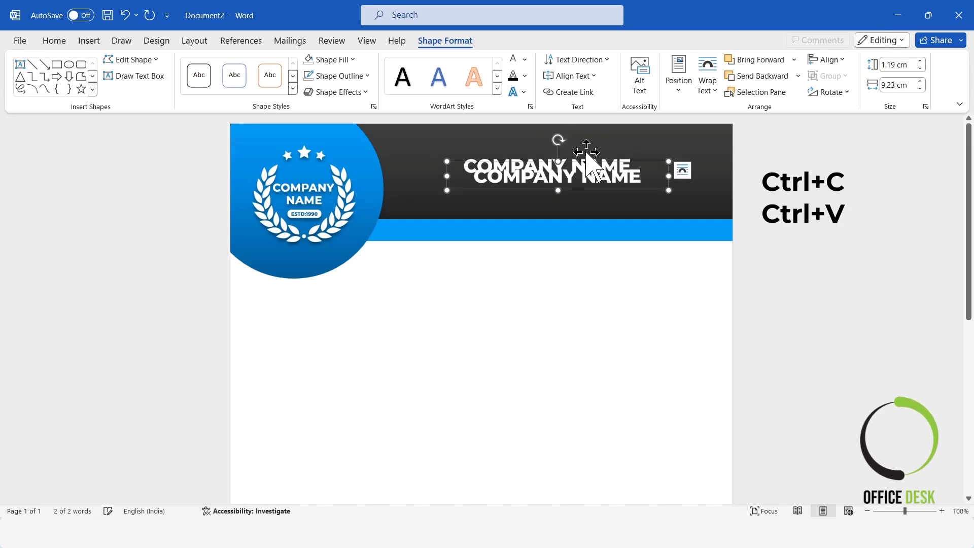
left_click_drag(588, 162, 579, 172)
left_click_drag(640, 186, 431, 196)
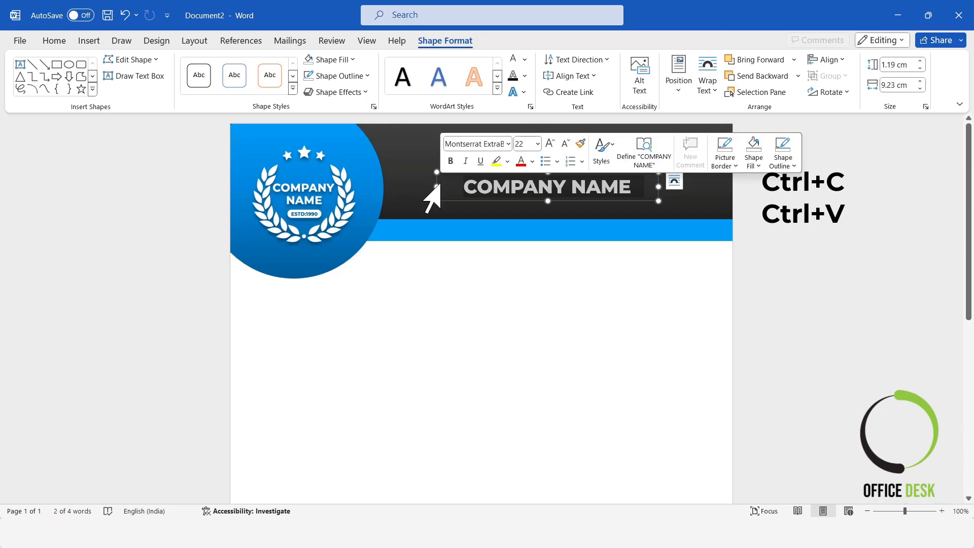
type("Tag")
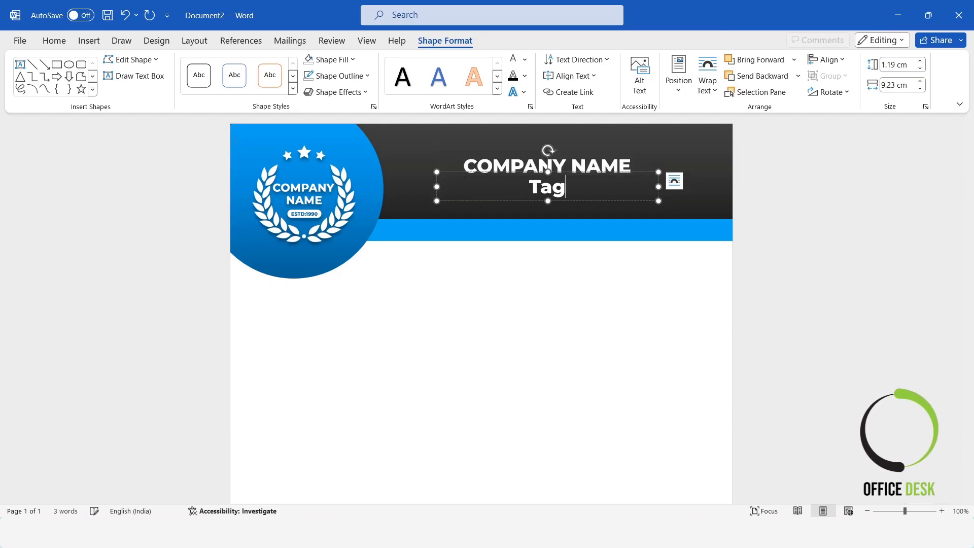
type("line Here")
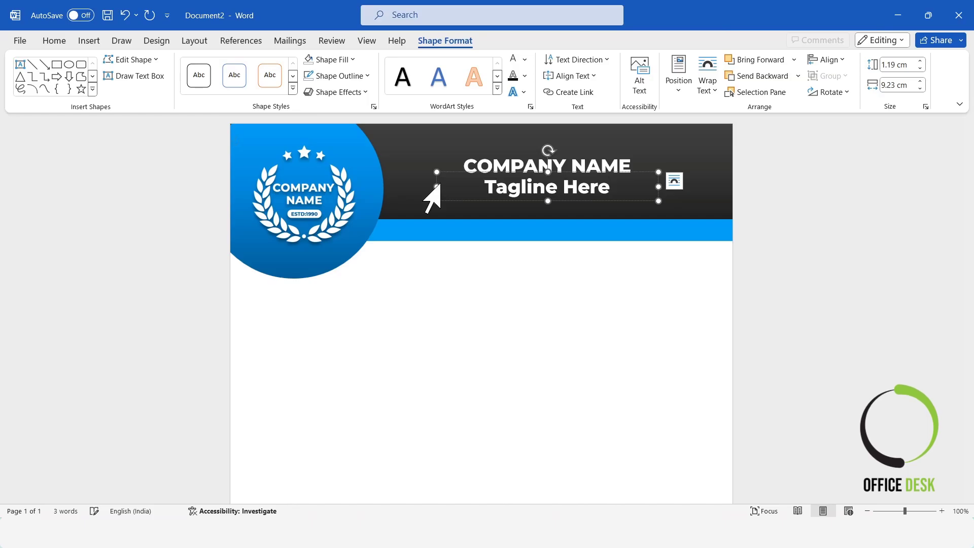
Format the whole tagline in Montserrat Light at 18 pt and deselect its text box.
key("shift+Home")
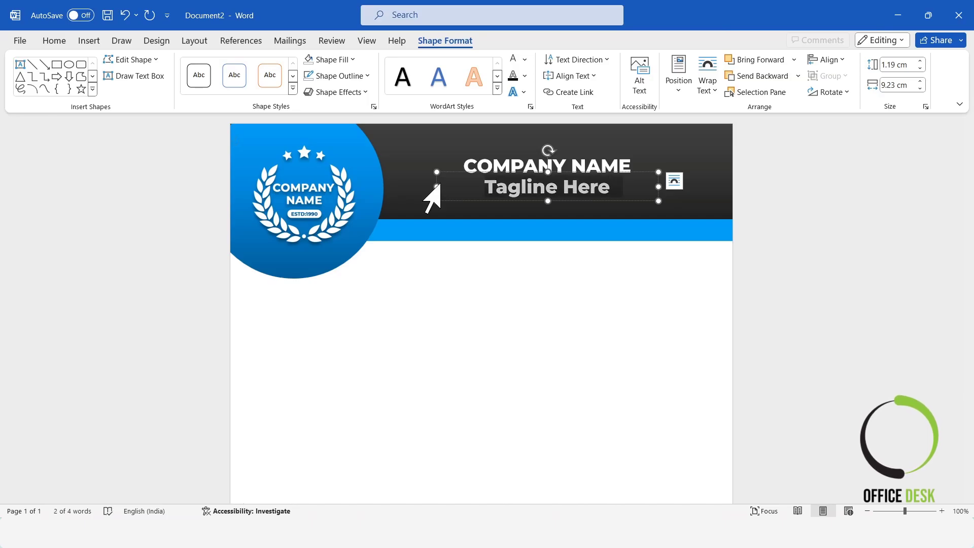
left_click(54, 40)
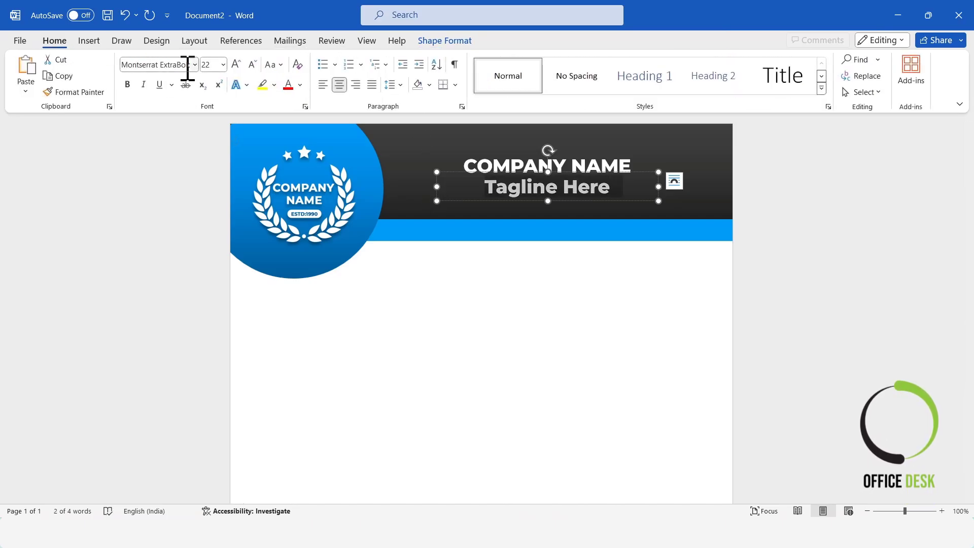
left_click(190, 65)
left_click(190, 65)
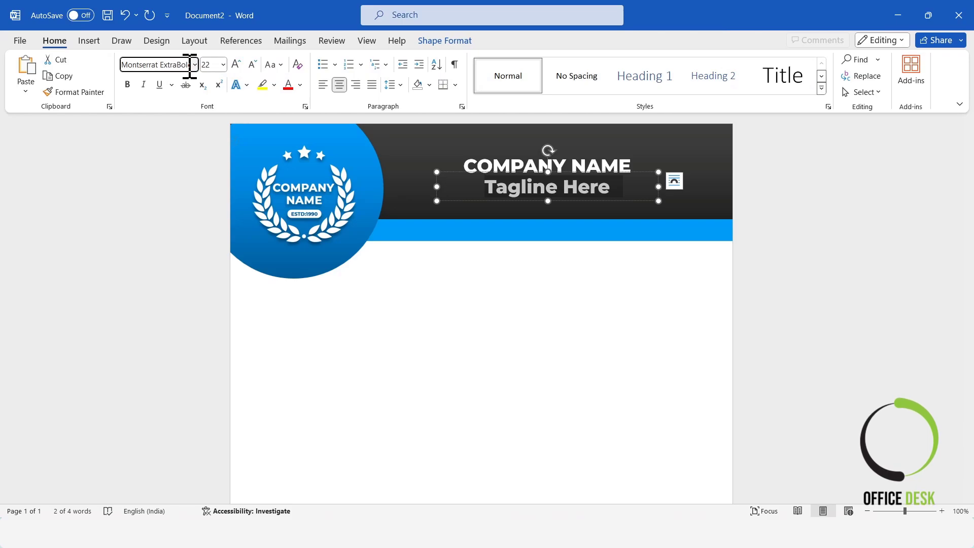
type("Ligh")
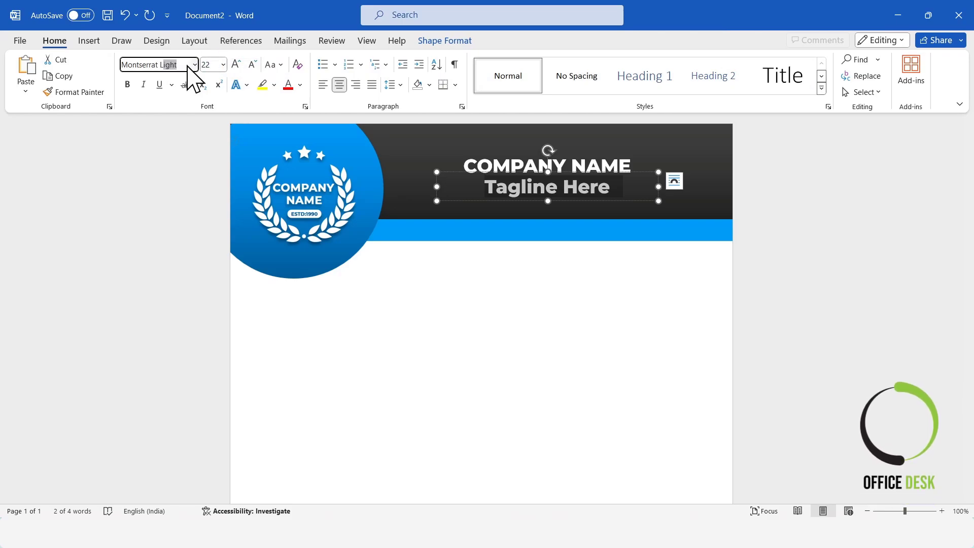
key("Return")
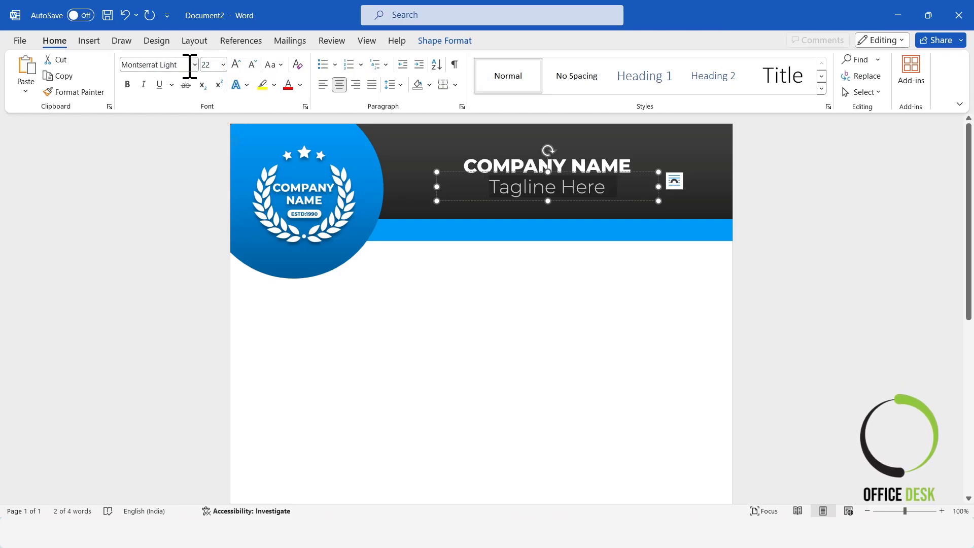
left_click(252, 64)
left_click(252, 65)
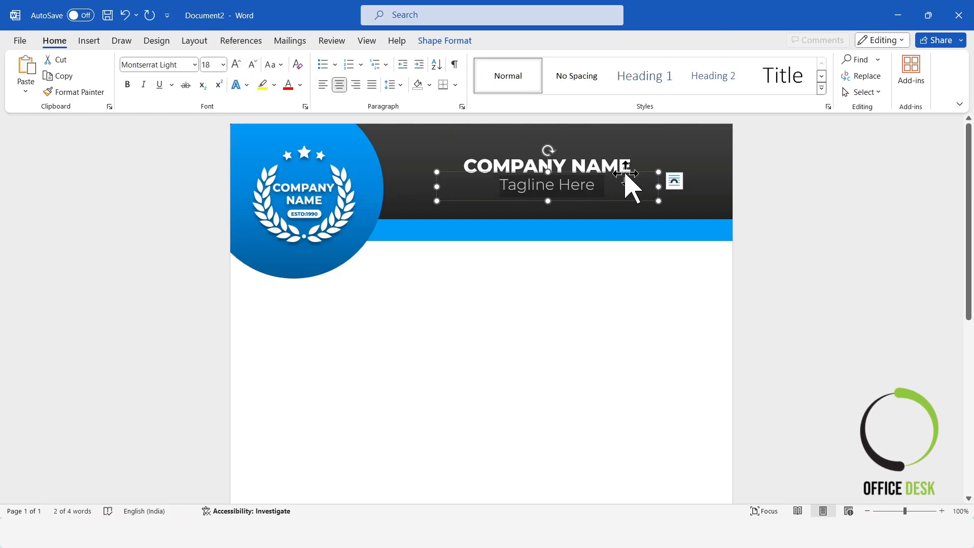
left_click(821, 234)
Center-align the company name and tagline text boxes with each other and nudge the tagline slightly down.
left_click(597, 184)
left_click(597, 161, "shift")
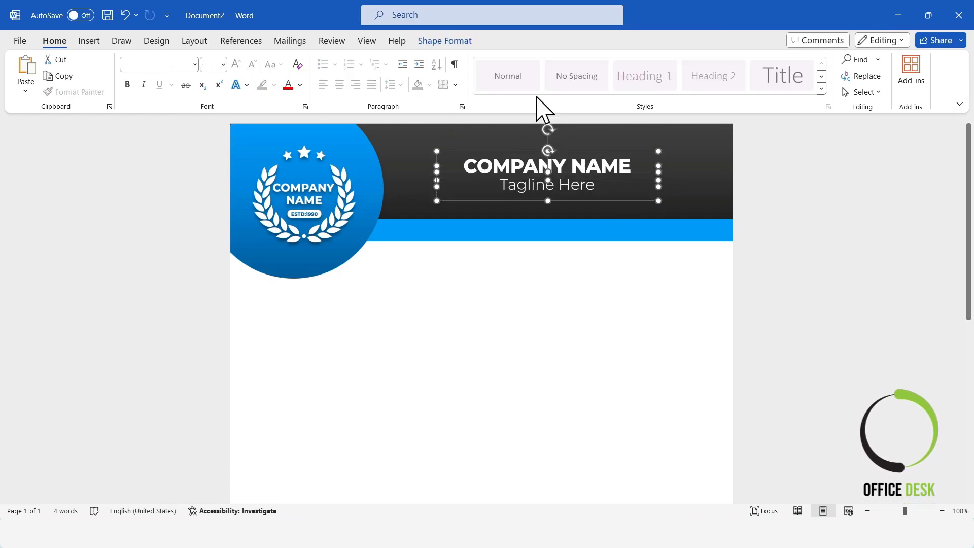
left_click(460, 41)
left_click(828, 61)
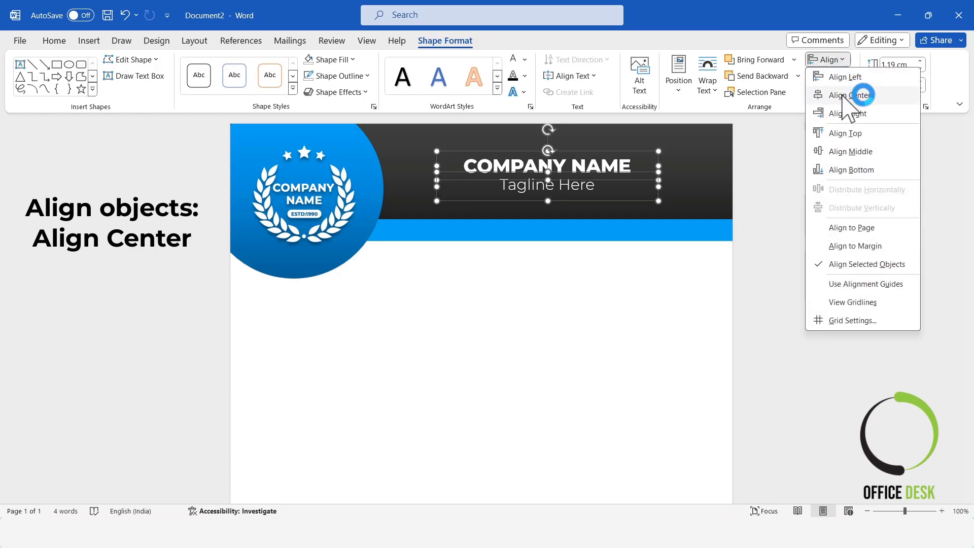
left_click(863, 96)
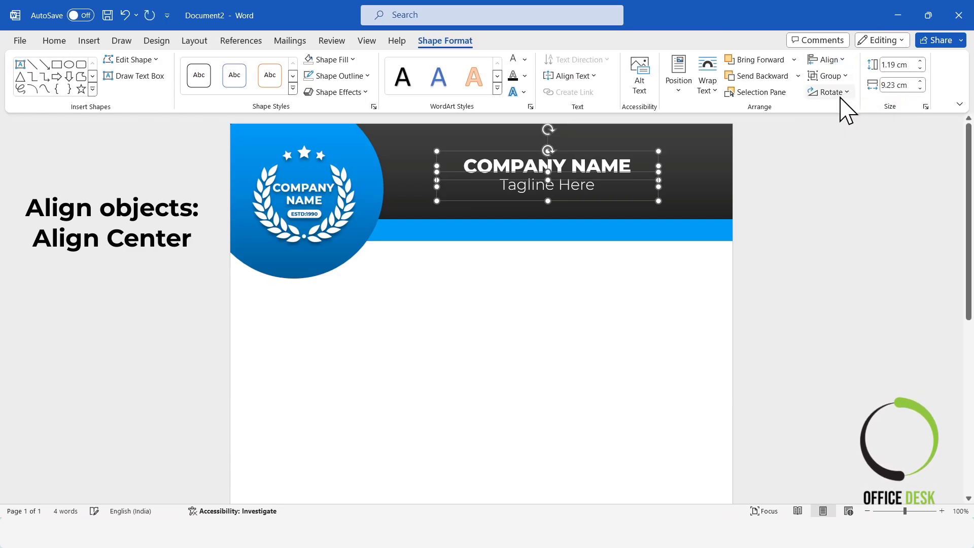
left_click(796, 253)
left_click(579, 185)
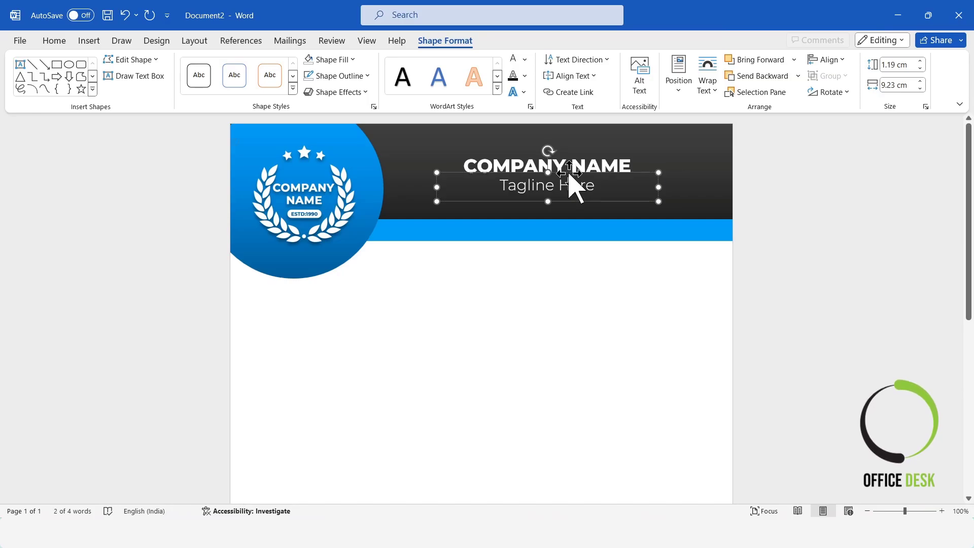
left_click(837, 238)
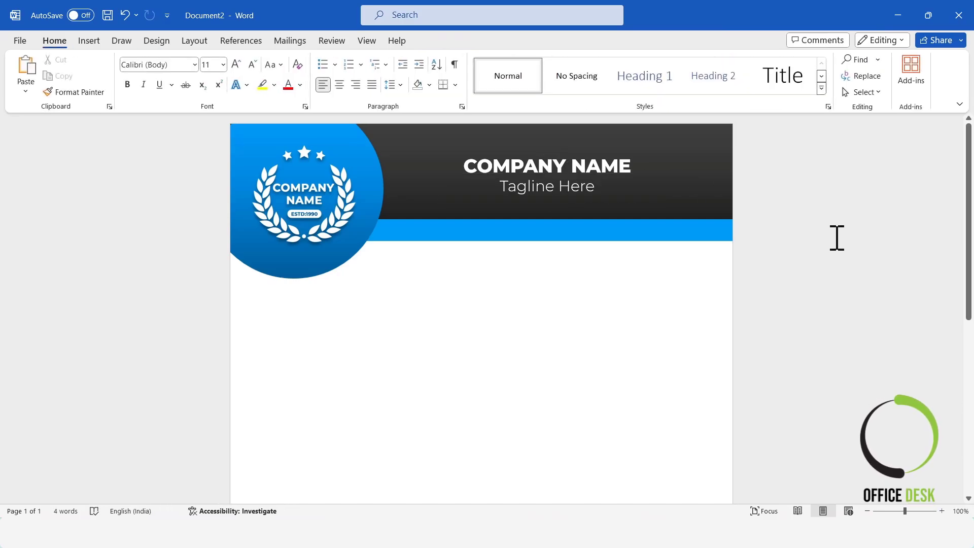
Duplicate the tagline text box onto the blue band and replace the copy's text with "Tax Details".
left_click(601, 189)
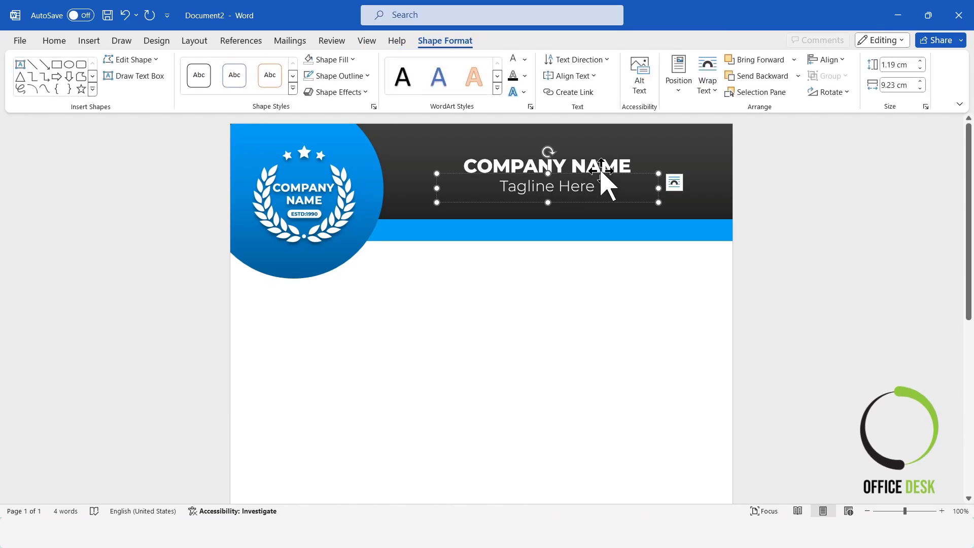
key("ctrl+c")
key("ctrl+v")
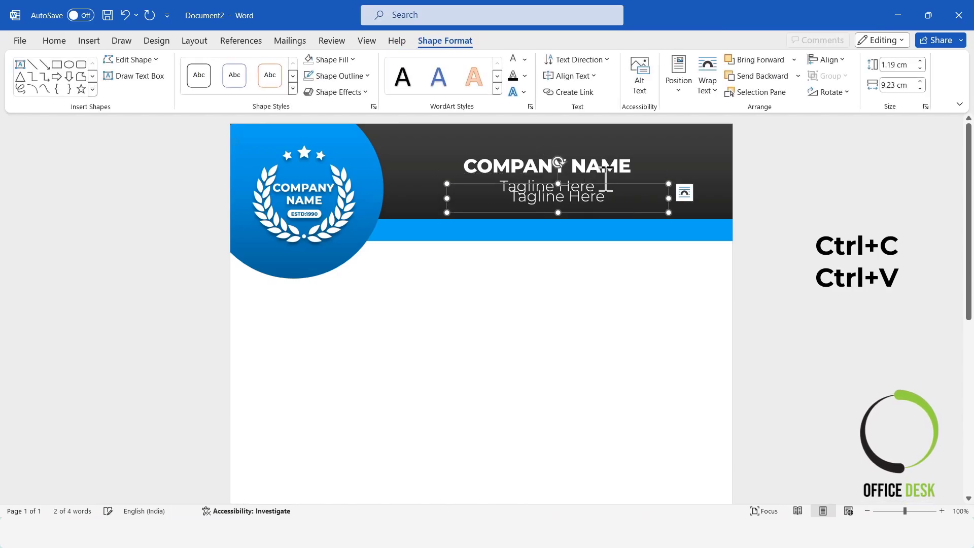
left_click_drag(607, 183, 606, 215)
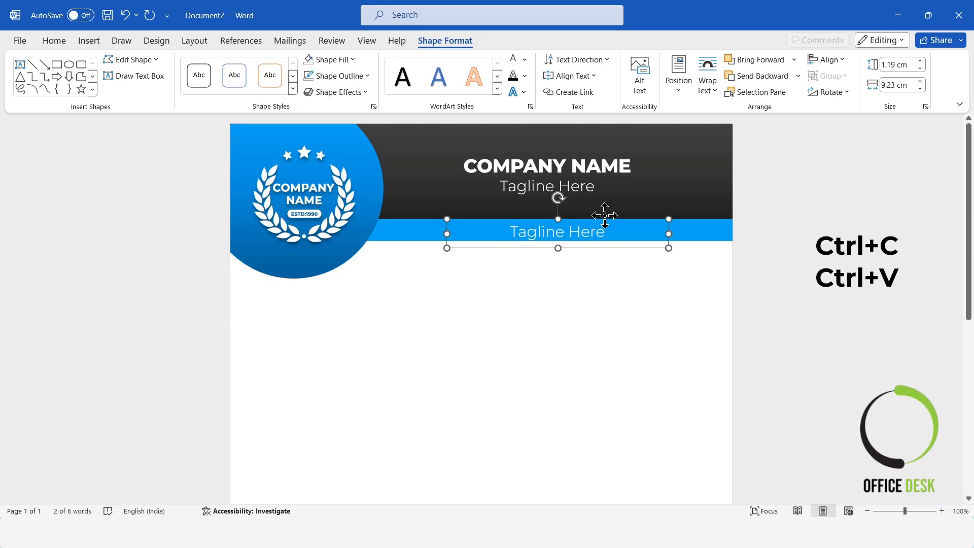
left_click_drag(611, 233, 537, 233)
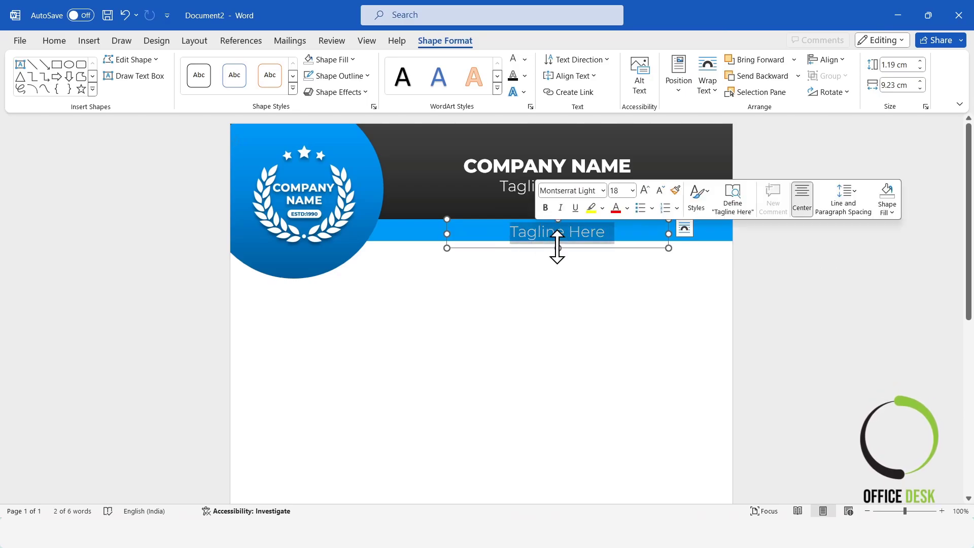
type("tails")
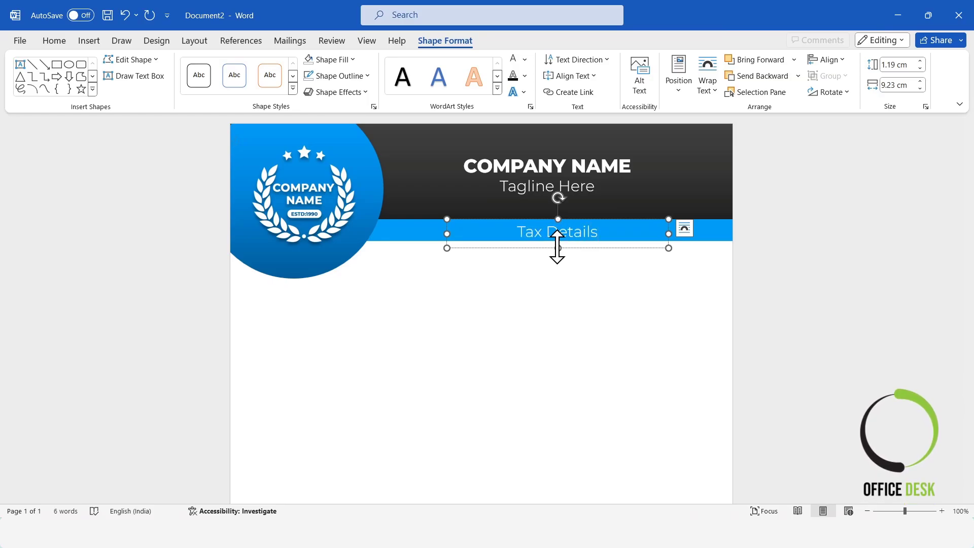
Extend the text on the blue band to read "GST: Tax Details here".
left_click(685, 229)
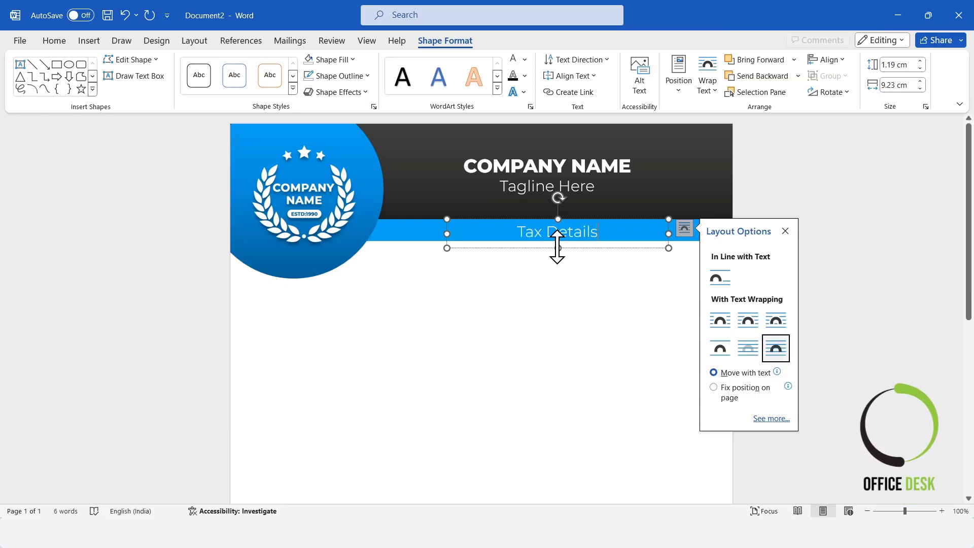
left_click(785, 232)
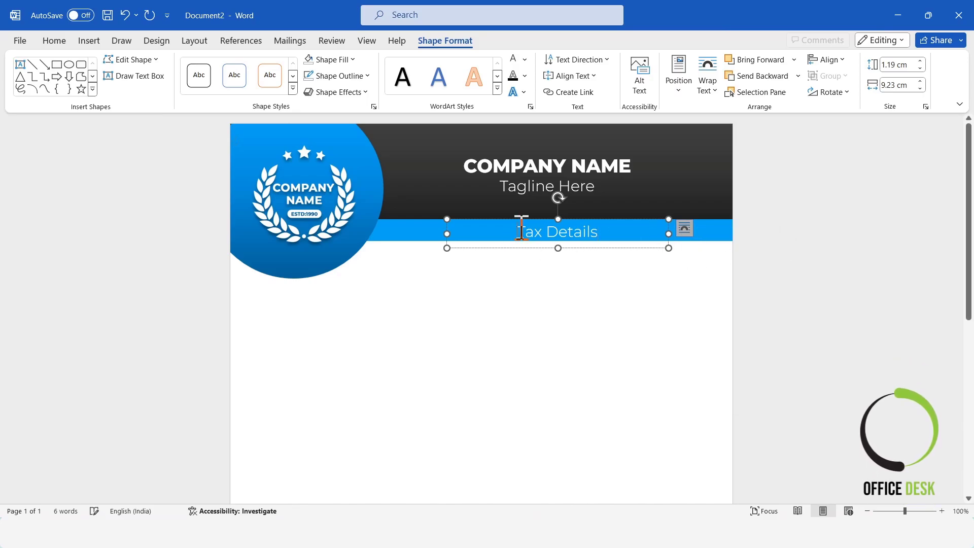
type("GST")
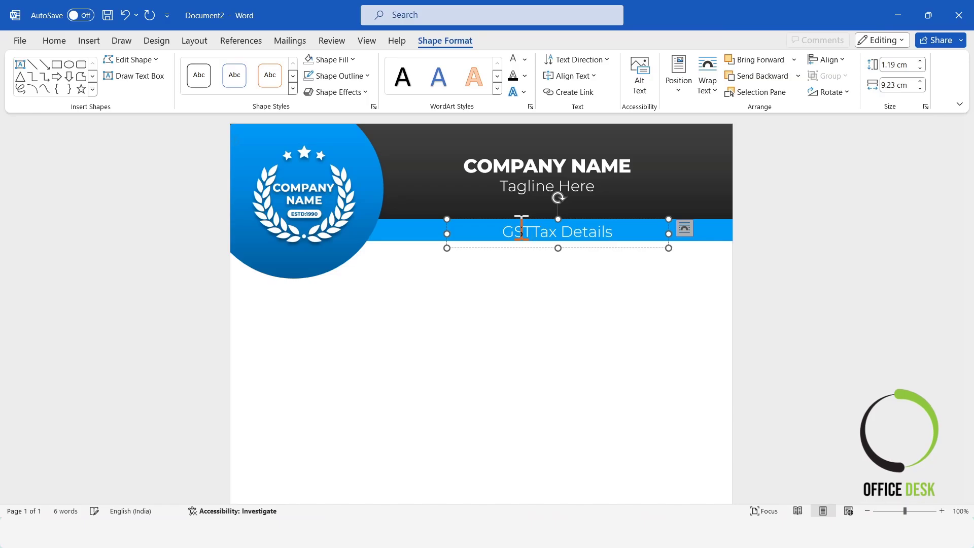
type(":")
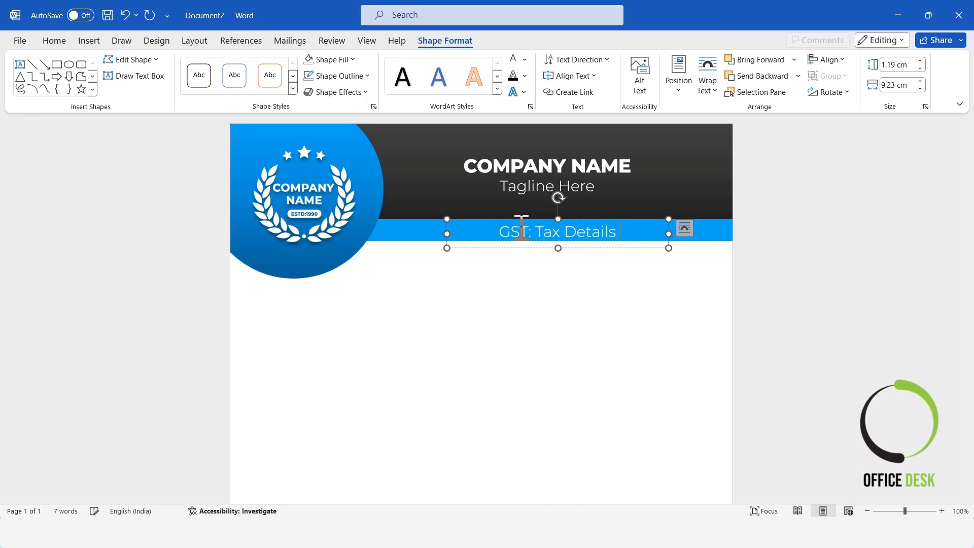
type(" here")
Reduce the whole GST tax details text to 12 pt.
key("ctrl+a")
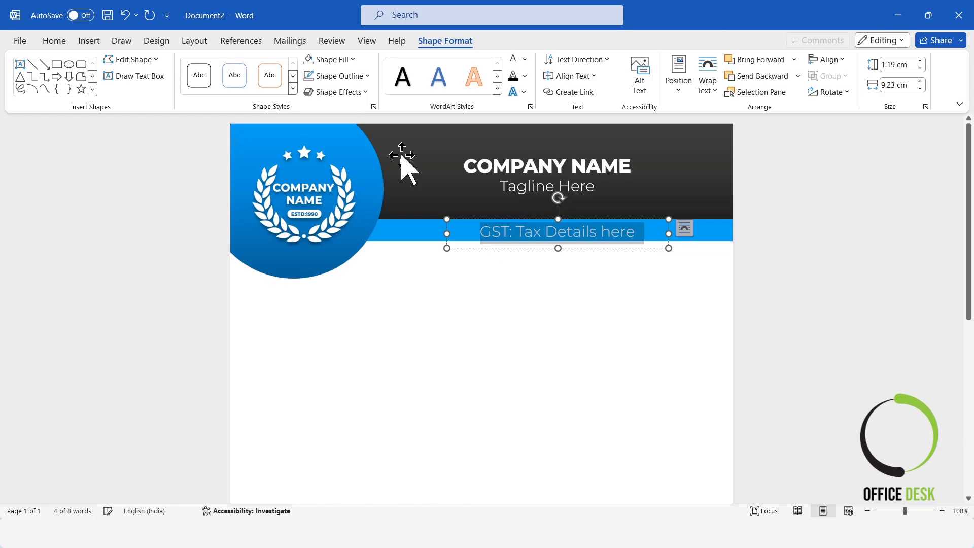
left_click(57, 40)
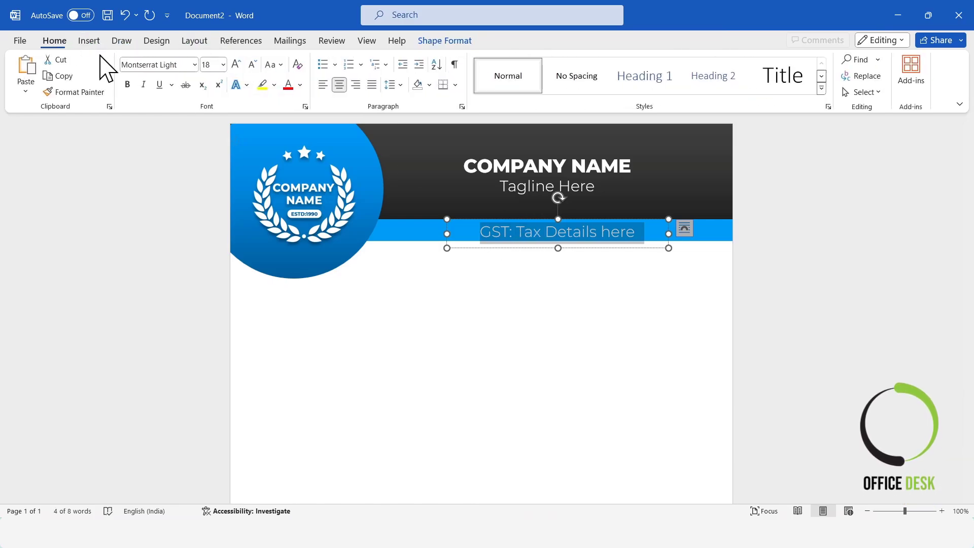
left_click(252, 64)
left_click(252, 65)
left_click(252, 64)
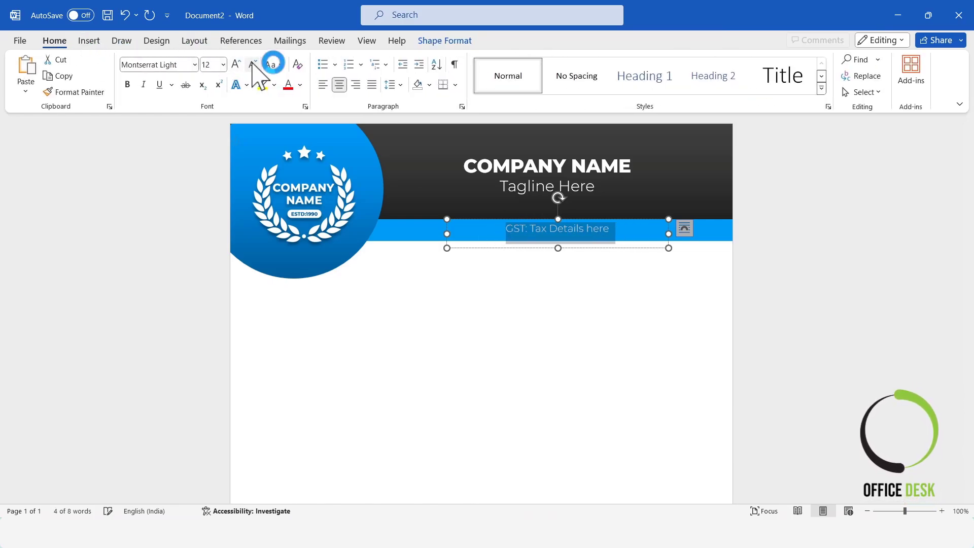
Move the GST tax details text box toward the right end of the blue band and shorten it to fit the band's height.
left_click_drag(648, 221, 705, 217)
left_click(811, 257)
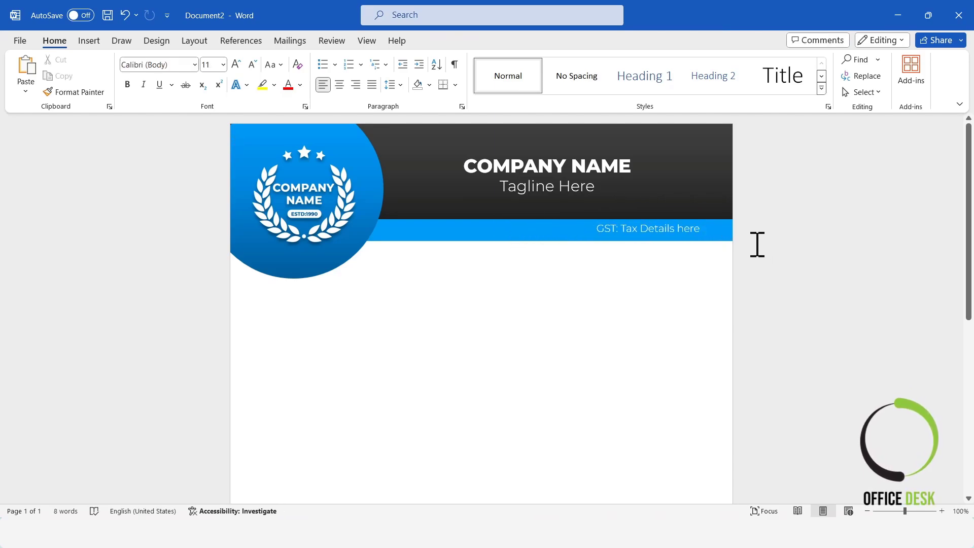
left_click(692, 230)
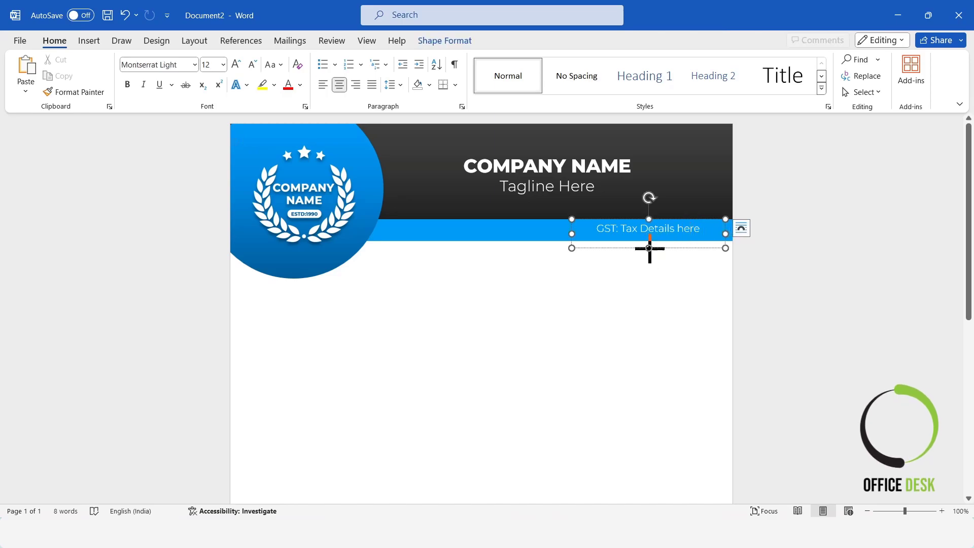
left_click_drag(650, 248, 649, 243)
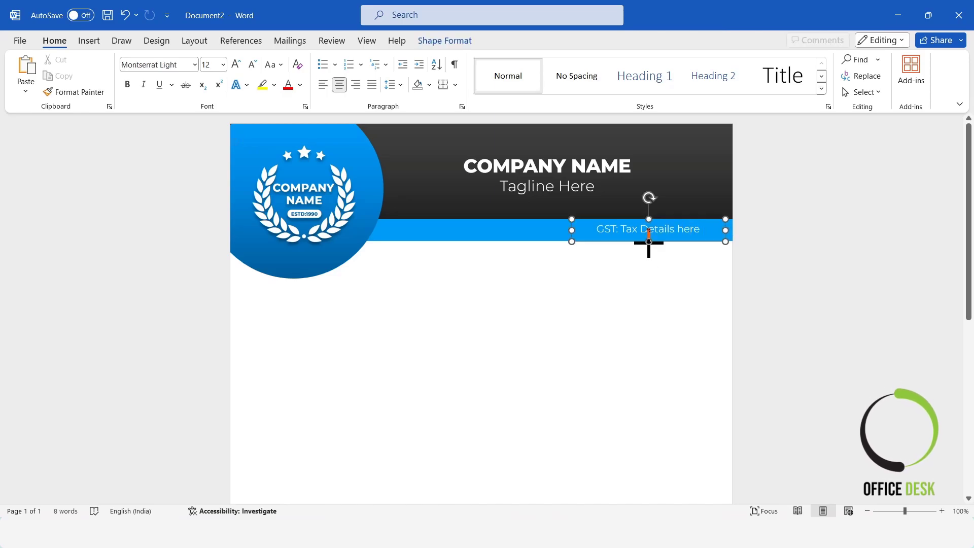
left_click(820, 249)
Draw a text box about 3.22 cm high and 5.79 cm wide on the blank page area below the circular logo.
scroll(822, 249, "down", 2)
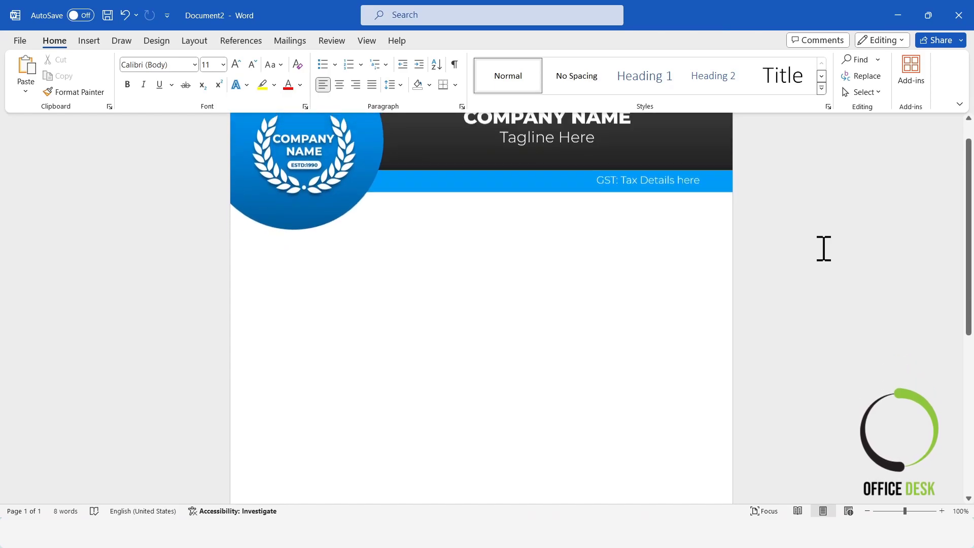
scroll(823, 248, "up", 2)
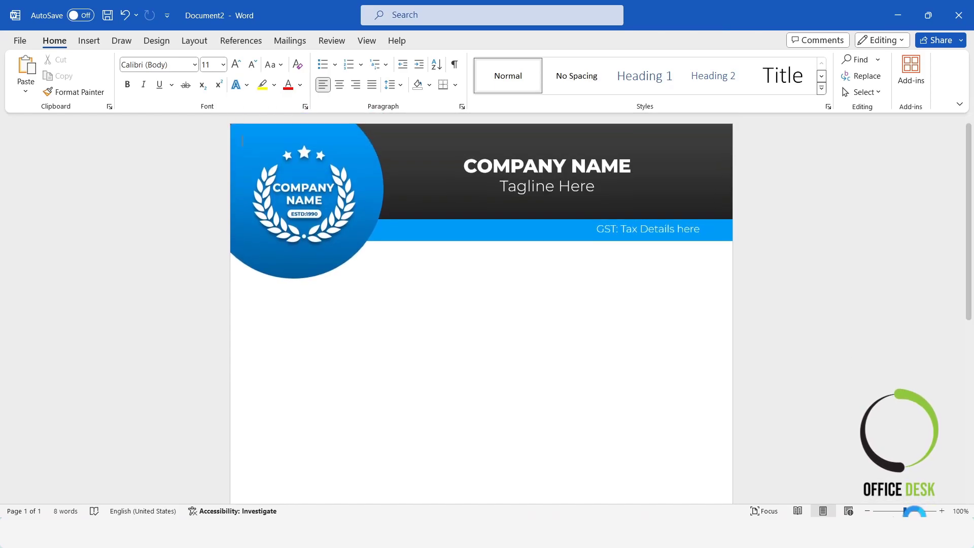
left_click_drag(905, 511, 893, 513)
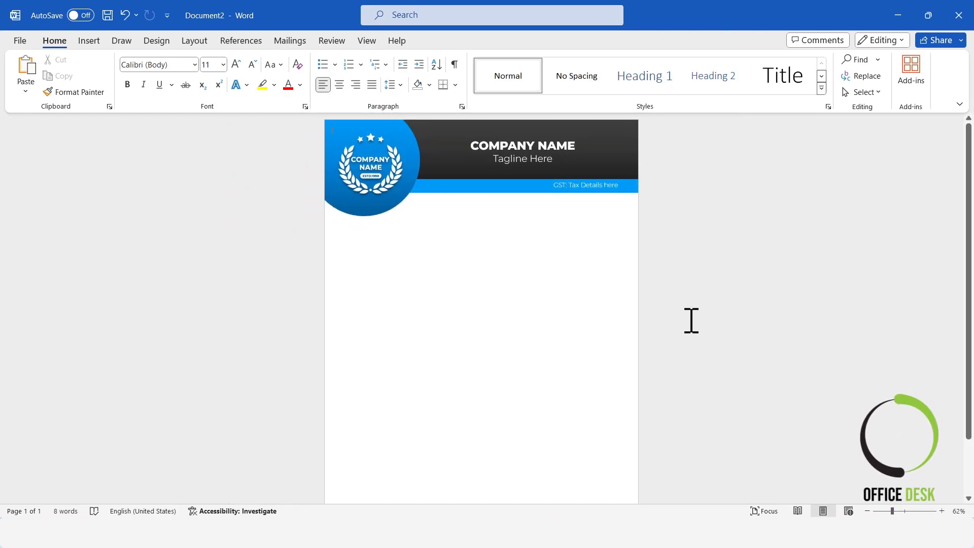
left_click(87, 42)
left_click(186, 94)
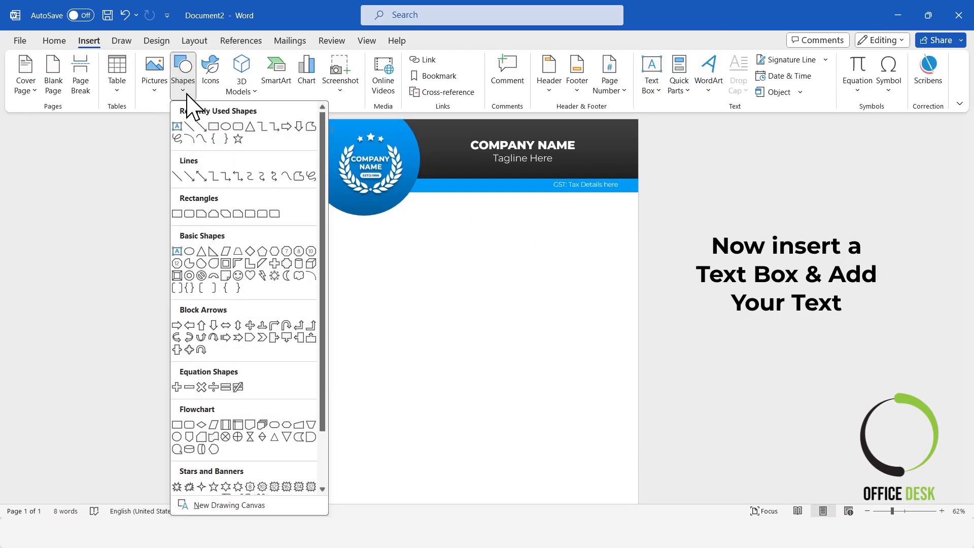
left_click(177, 251)
left_click_drag(358, 240, 445, 288)
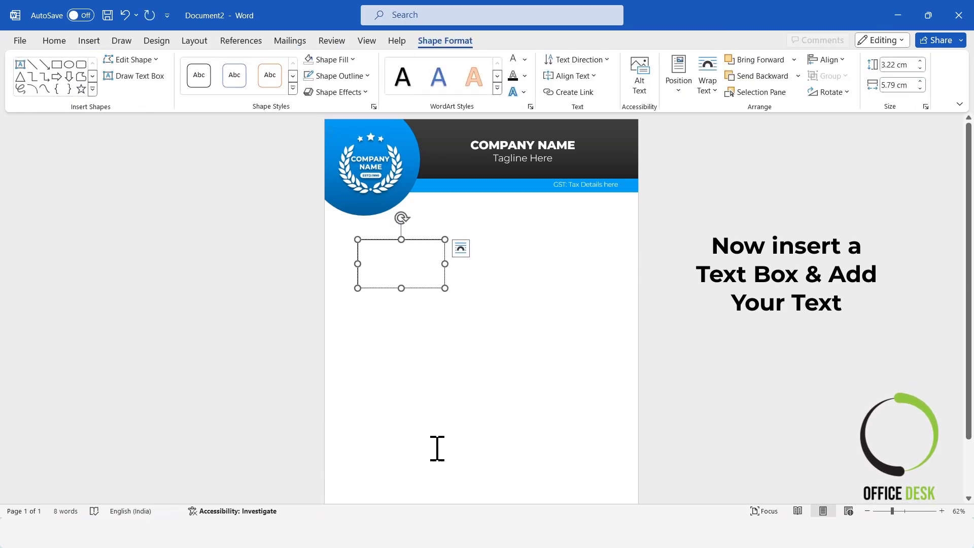
Copy the name, job title and address block from Doc1.docx and paste it into the new text box in Document2.
mouse_move(445, 533)
left_click(307, 473)
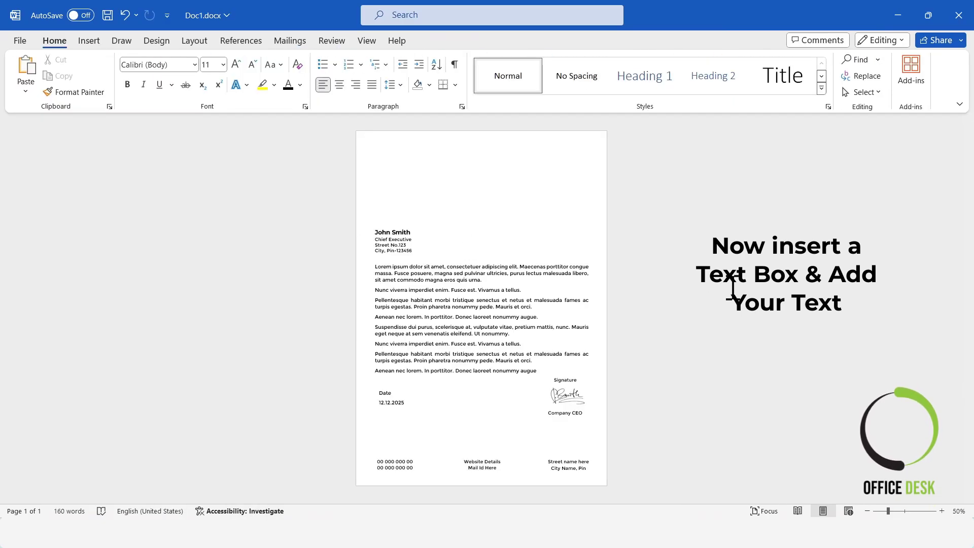
left_click(415, 247)
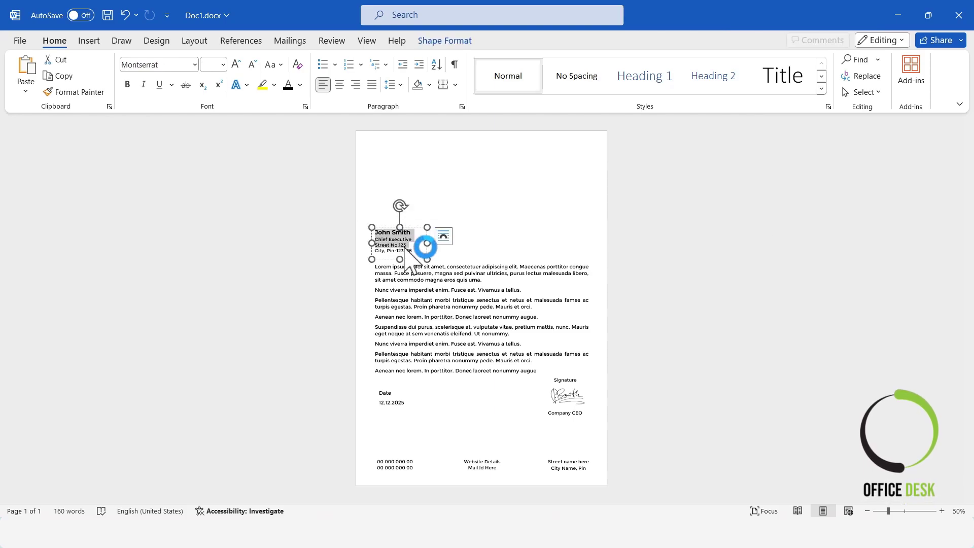
left_click_drag(415, 252, 366, 232)
key("ctrl+c")
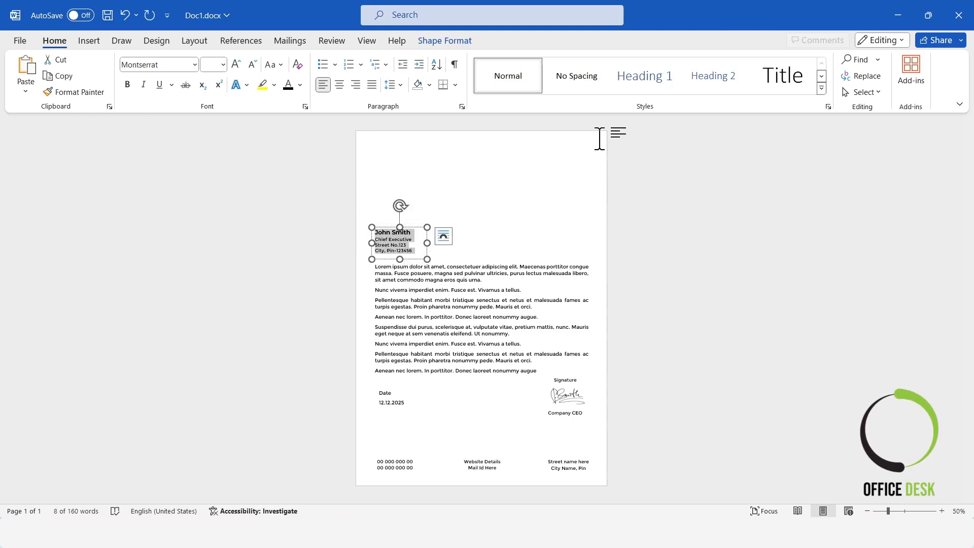
left_click(897, 20)
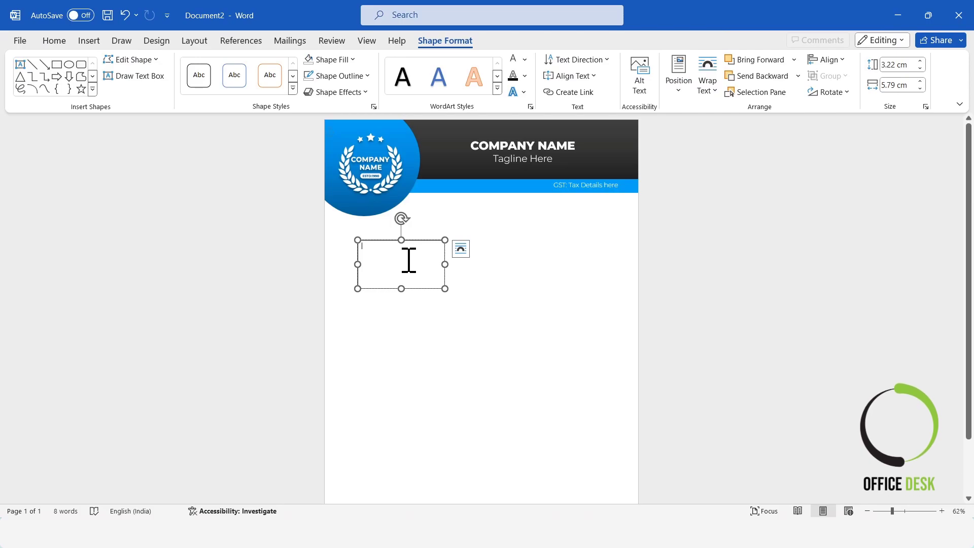
key("ctrl+v")
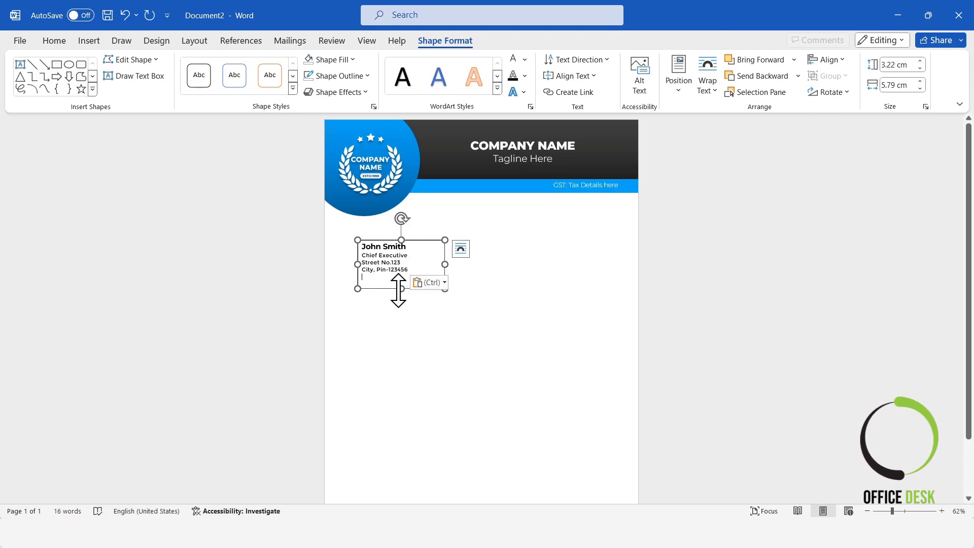
Shorten the address text box to about 2.81 cm high.
left_click_drag(398, 290, 399, 284)
scroll(757, 303, "down", 2)
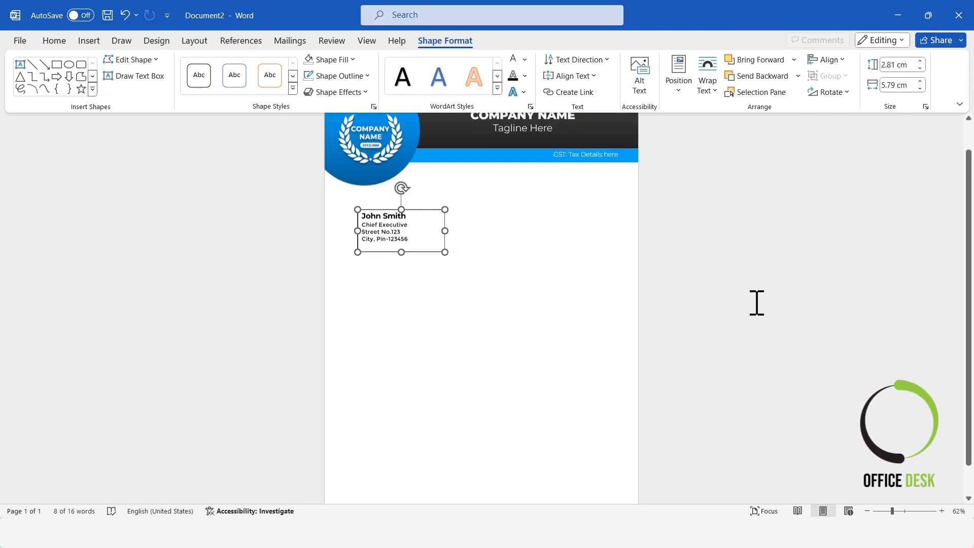
left_click(462, 242)
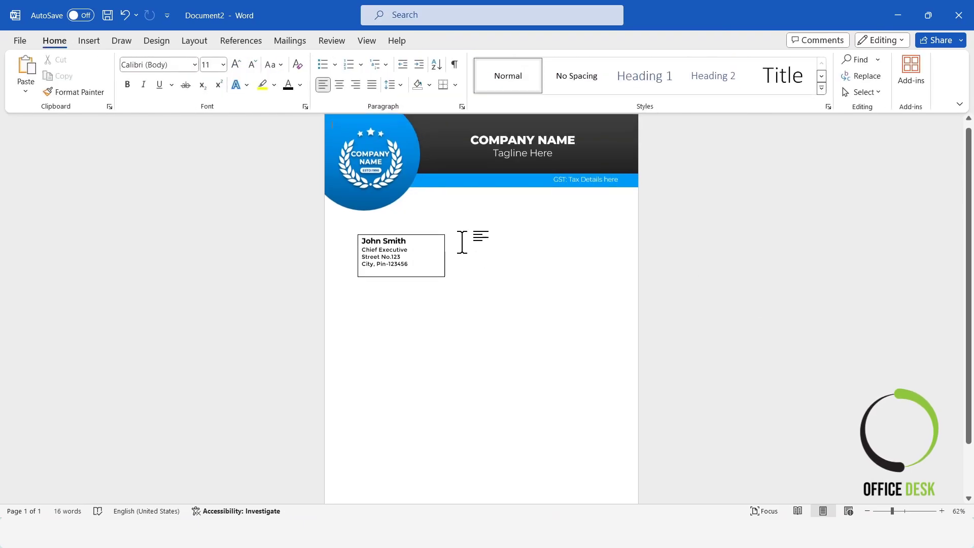
Remove the outline and the fill from the address text box.
left_click(417, 236)
left_click(445, 41)
left_click(339, 76)
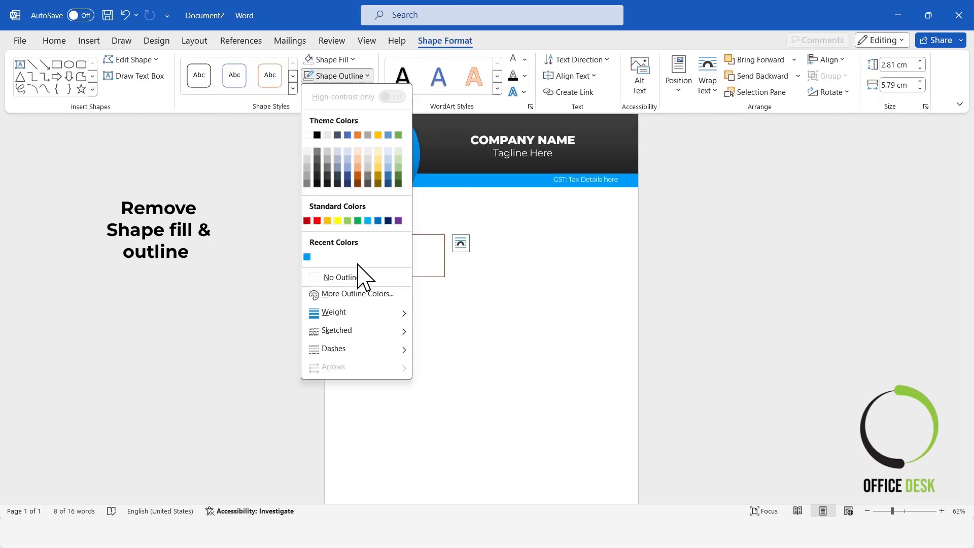
left_click(355, 278)
left_click(350, 60)
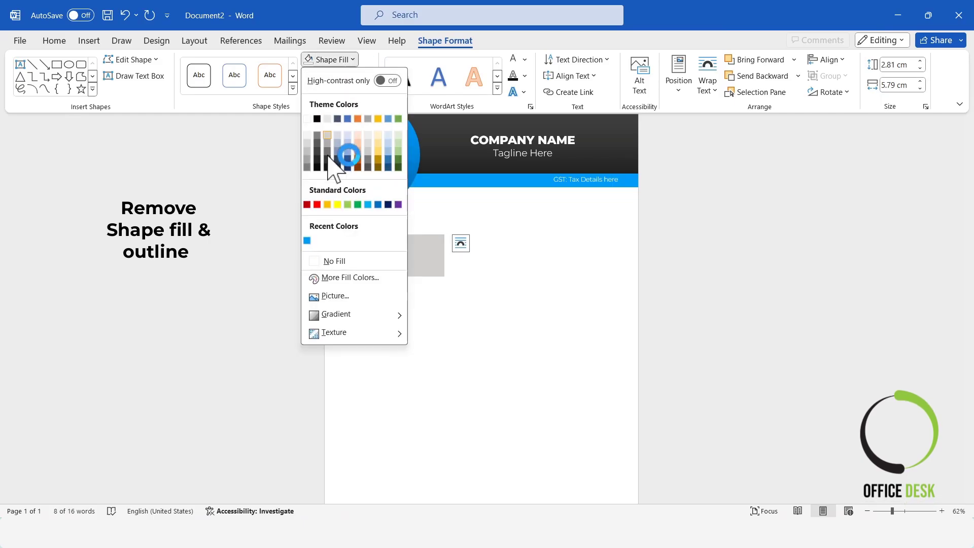
left_click(335, 261)
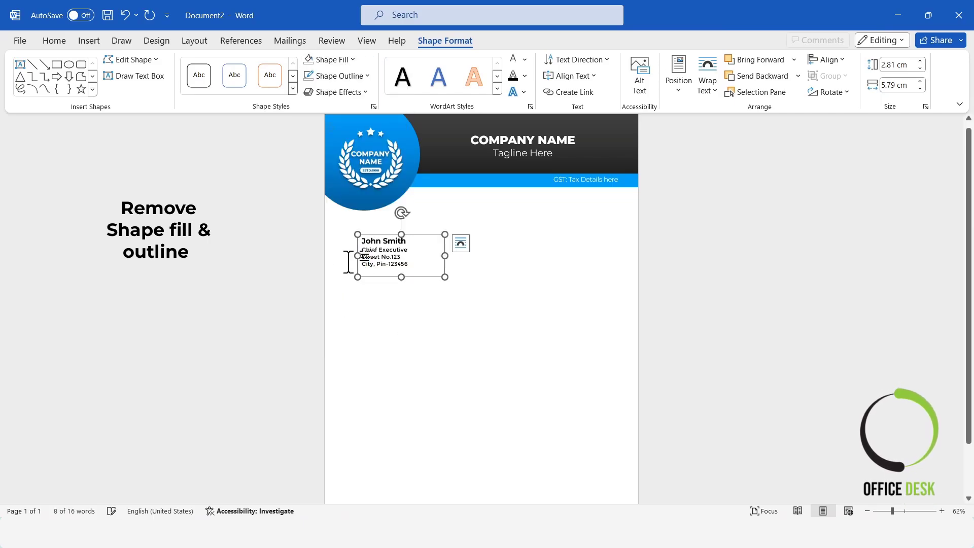
Duplicate the address text box, place the copy directly below it, and enlarge the copy to about 9.52 cm high and 17.1 cm wide.
scroll(711, 305, "down", 2)
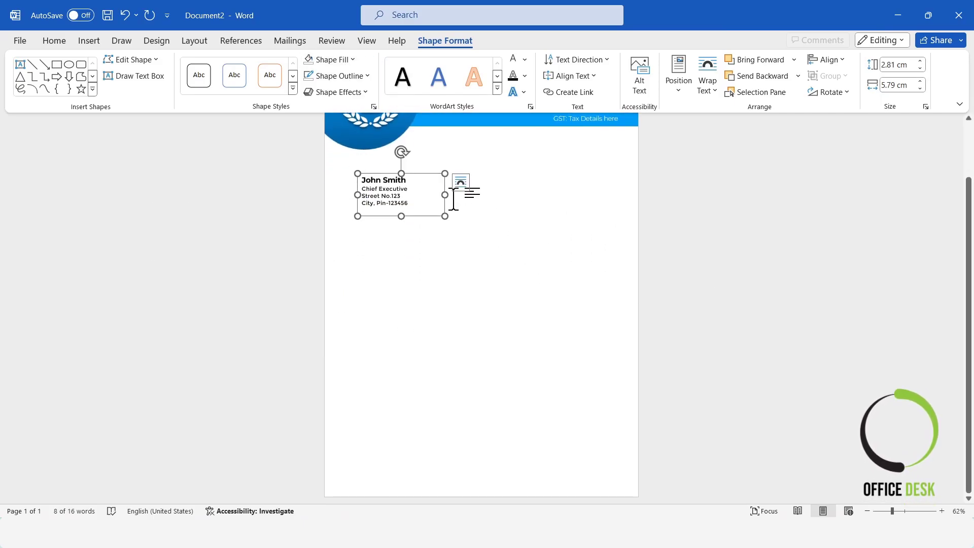
key("ctrl+c")
key("ctrl+v")
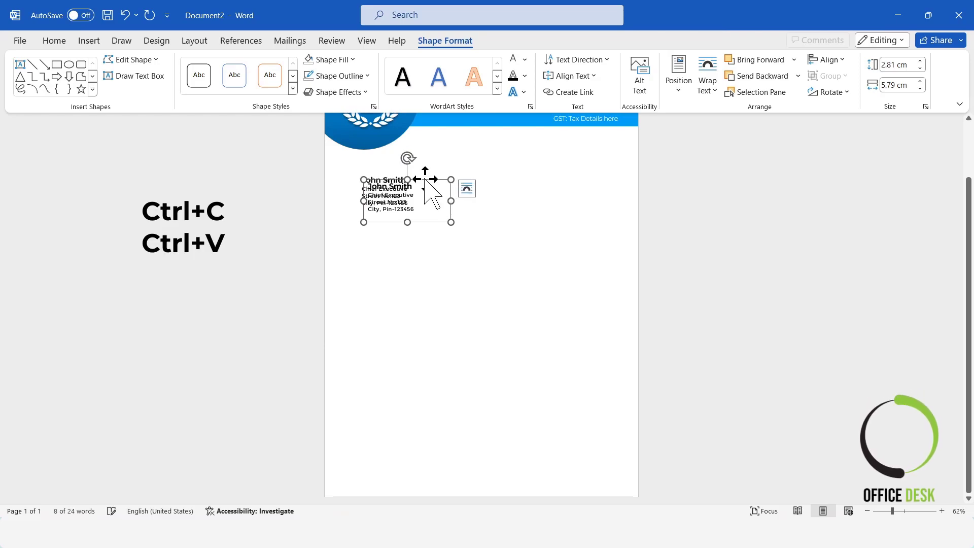
left_click_drag(426, 181, 419, 220)
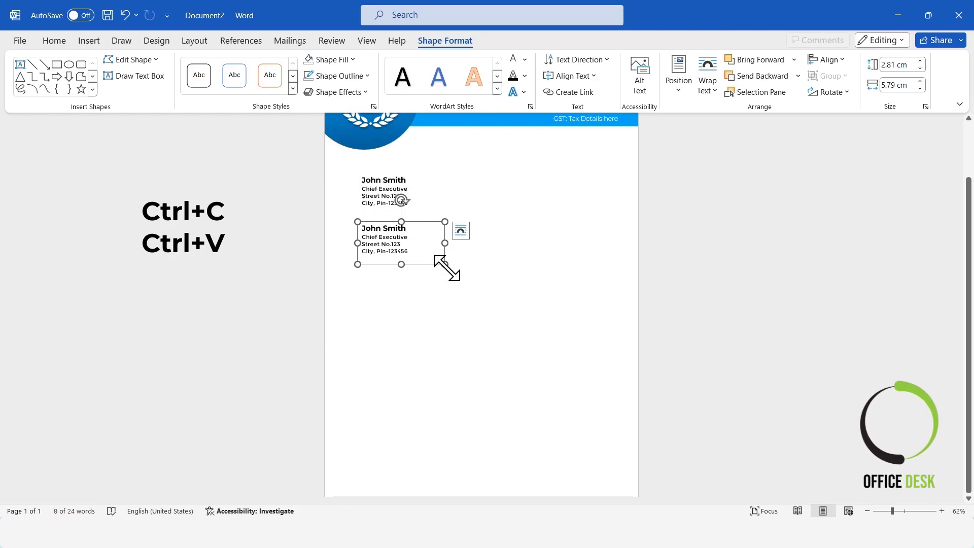
left_click_drag(446, 267, 615, 365)
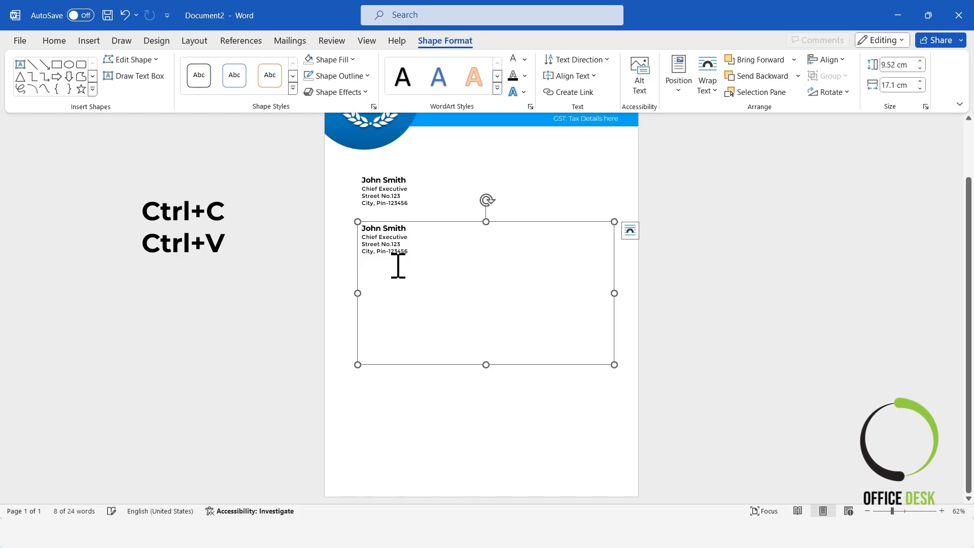
Replace the enlarged copy's text with the Lorem ipsum body paragraphs copied from Doc1.docx.
left_click_drag(421, 253, 355, 212)
key("Delete")
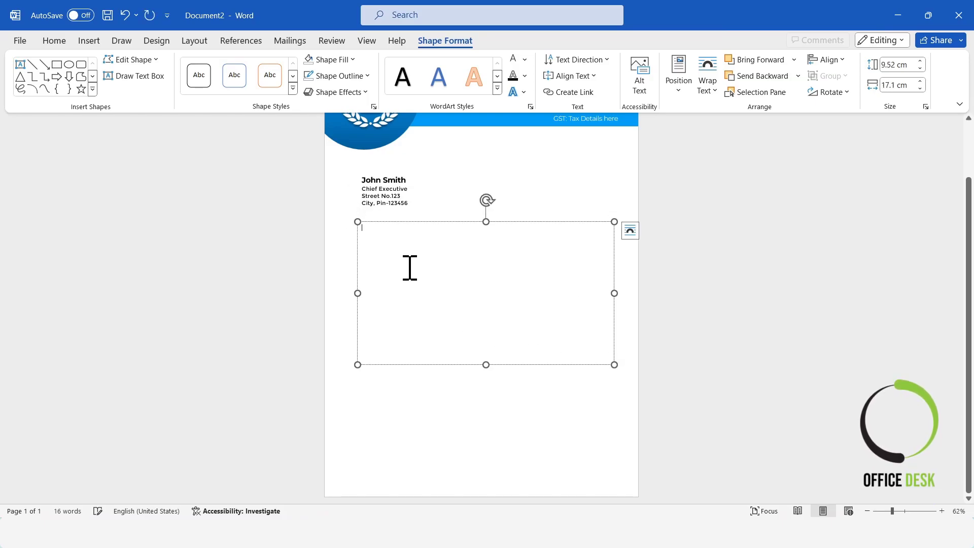
mouse_move(469, 528)
left_click(343, 480)
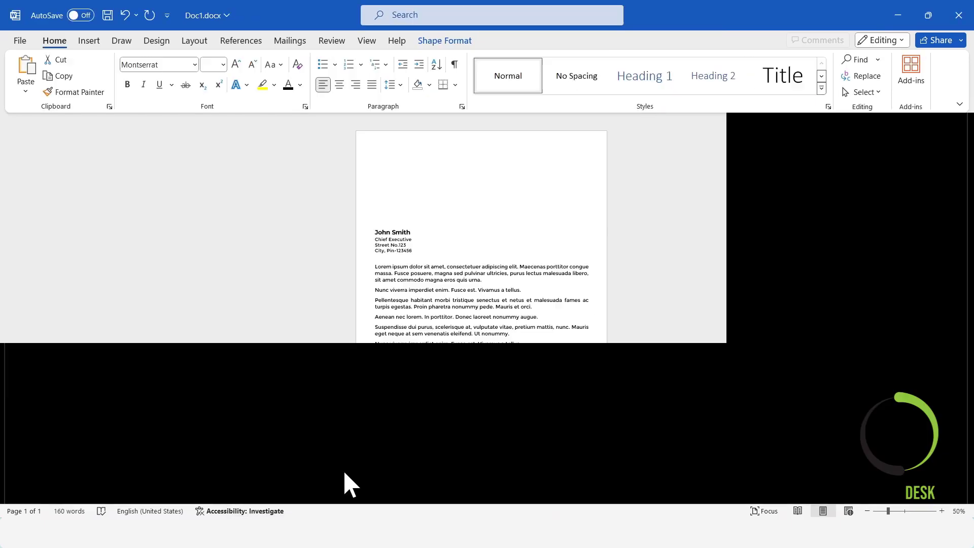
left_click_drag(548, 372, 333, 283)
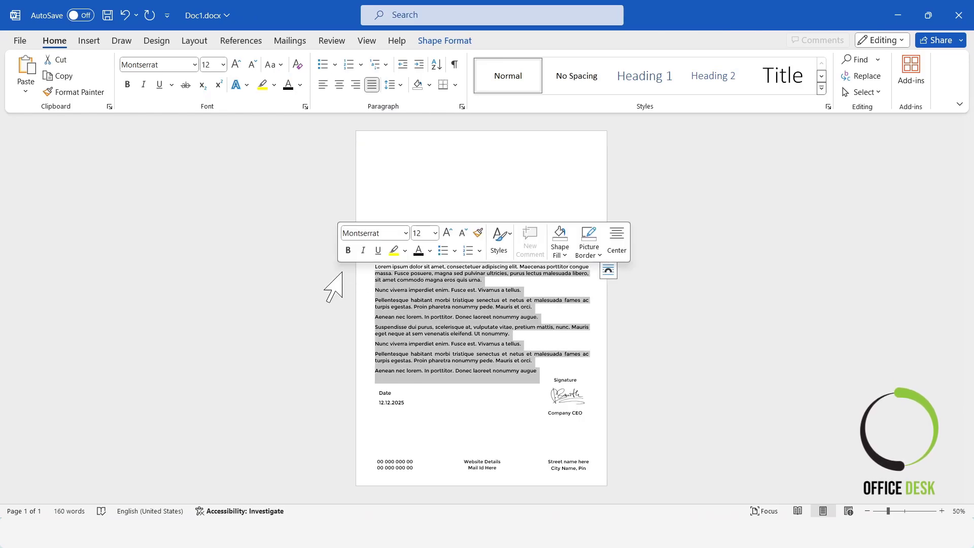
left_click_drag(550, 370, 342, 276)
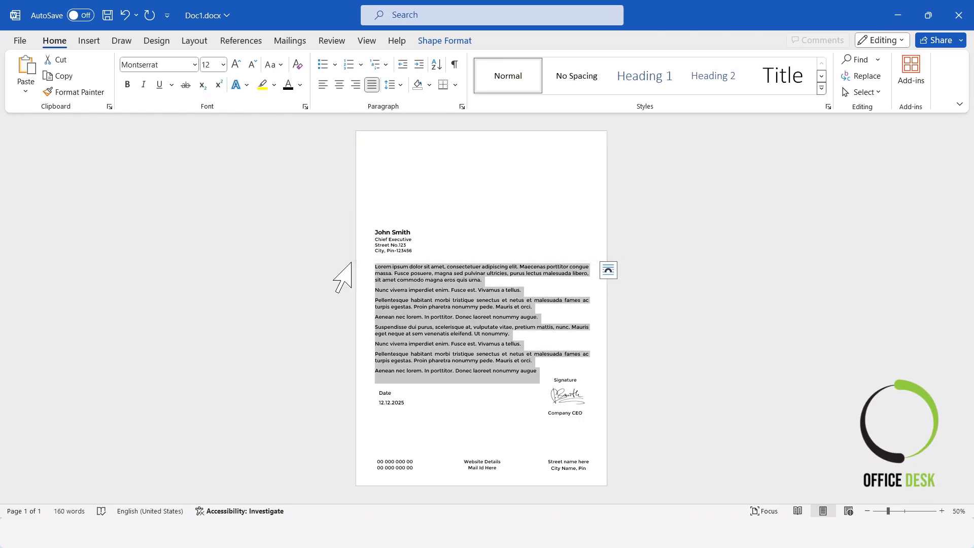
left_click(899, 16)
key("ctrl+v")
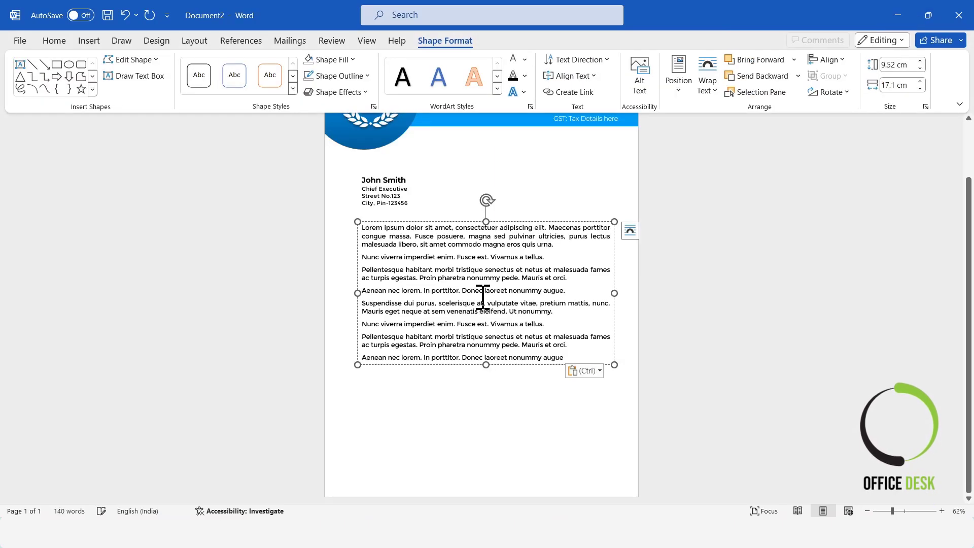
Increase the body text box's height to about 9.79 cm and align the box to the horizontal center of the page.
mouse_move(485, 365)
left_mouse_down()
mouse_move(485, 385)
mouse_move(483, 369)
left_mouse_up()
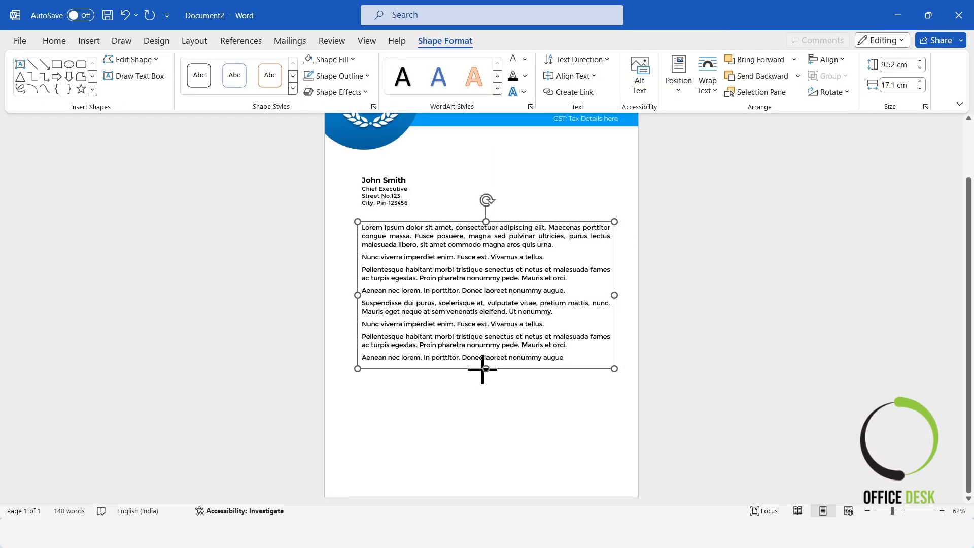
left_click(827, 60)
left_click(845, 96)
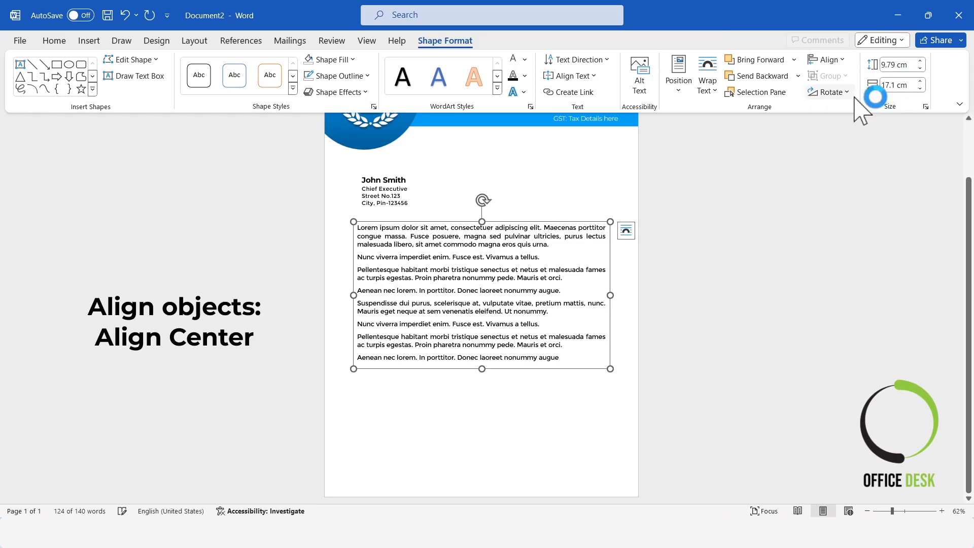
left_click(753, 241)
Nudge the address text box left until its edge lines up with the body text box.
left_click(393, 254)
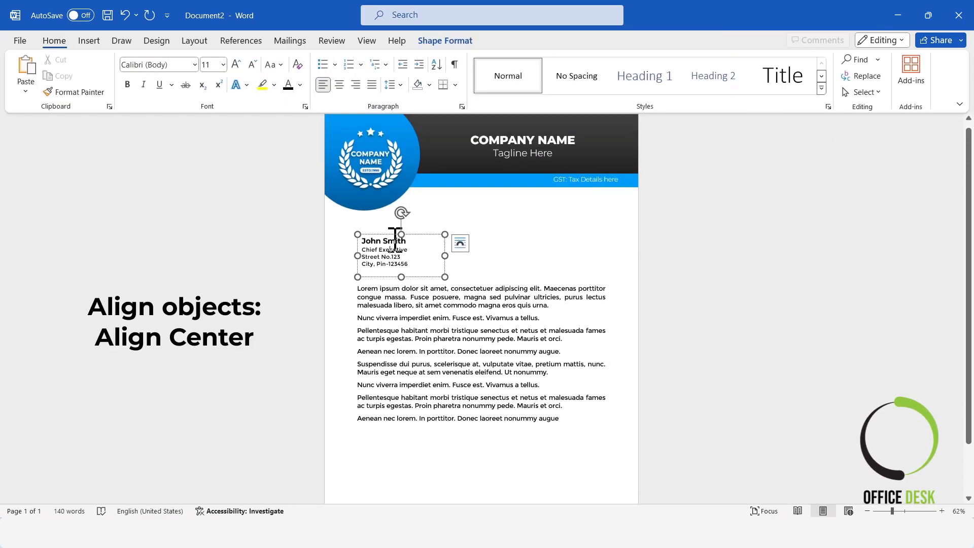
left_click(384, 233)
key("Left")
key("Left")
key("Left")
key("Left")
key("Left")
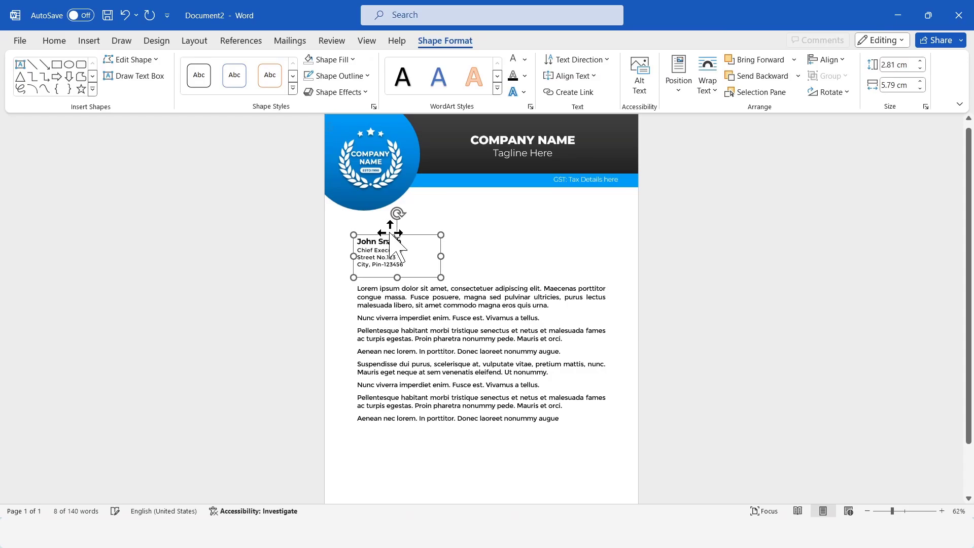
left_click(771, 258)
Duplicate the address text box, place the copy below the body paragraphs, and delete all the text in the copy.
scroll(772, 259, "down", 2)
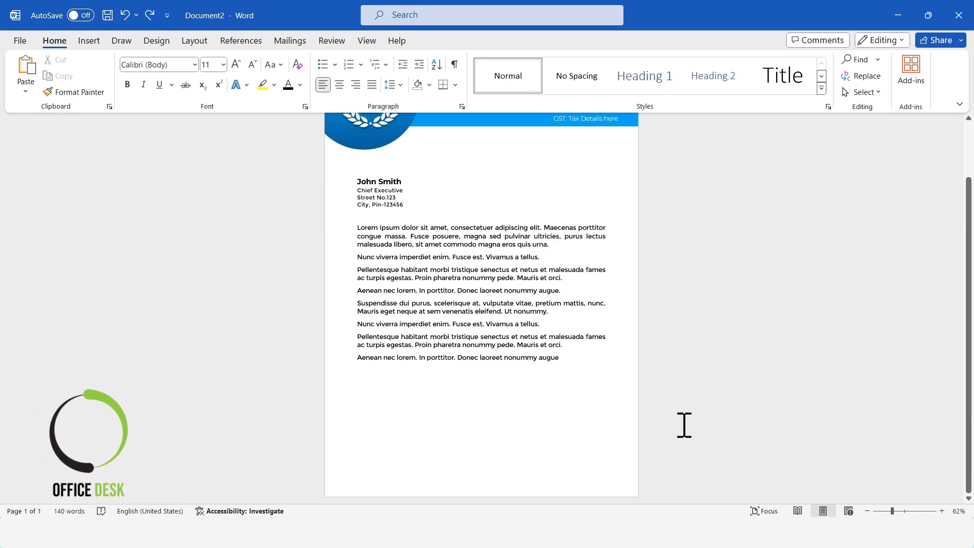
left_click(398, 193)
left_click(398, 175)
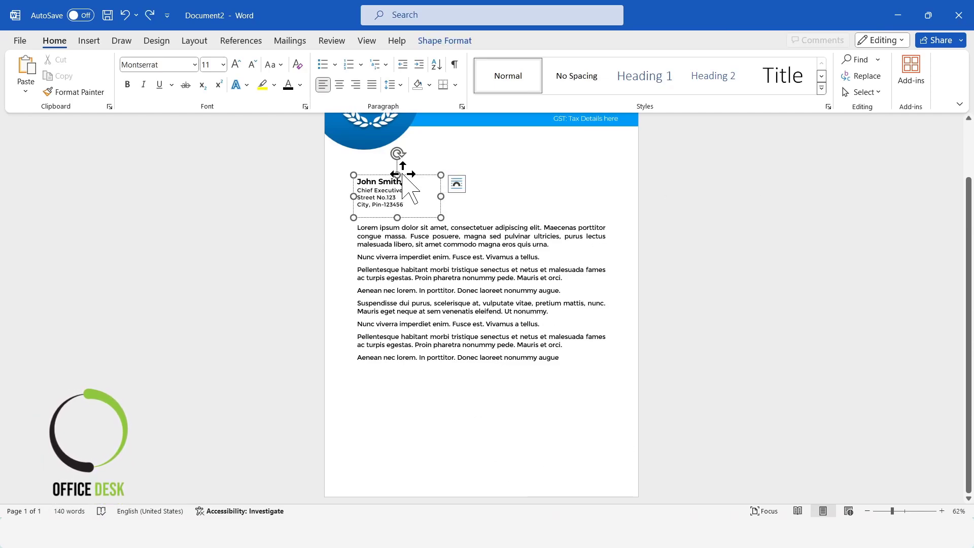
key("ctrl+c")
key("ctrl+v")
left_click_drag(424, 198, 341, 382)
key("Delete")
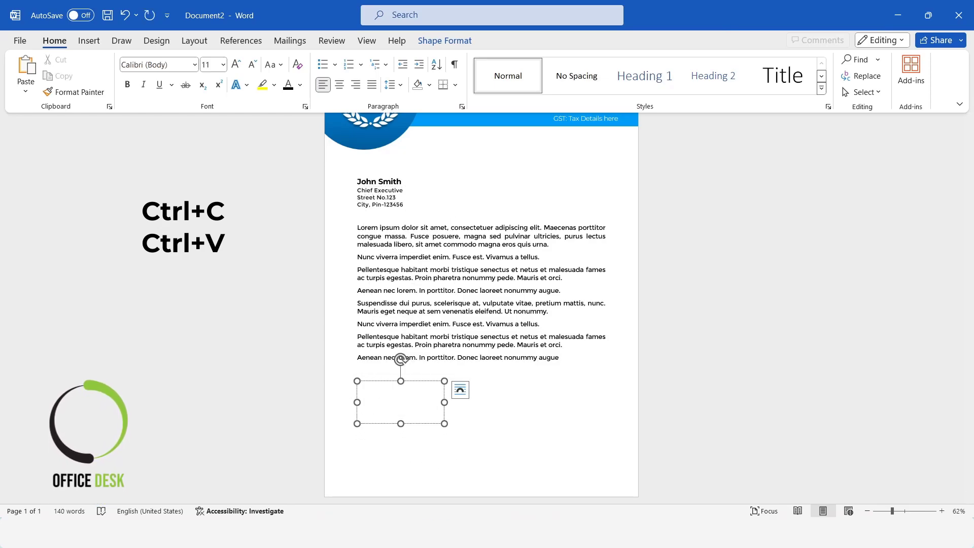
Copy the Date and 12.12.2025 lines from Doc1.docx into the empty text box below the body, and reduce the box's height slightly.
left_click(339, 495)
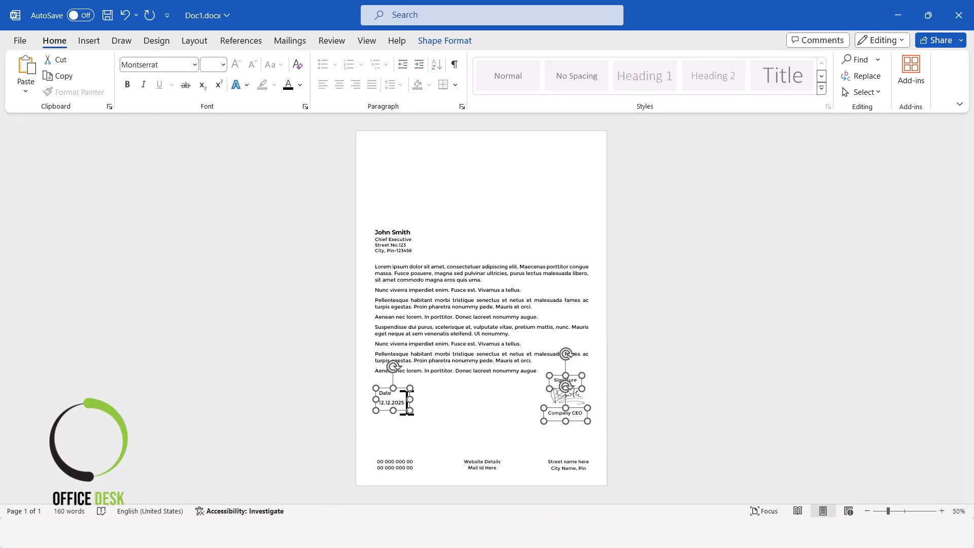
left_click_drag(407, 402, 344, 392)
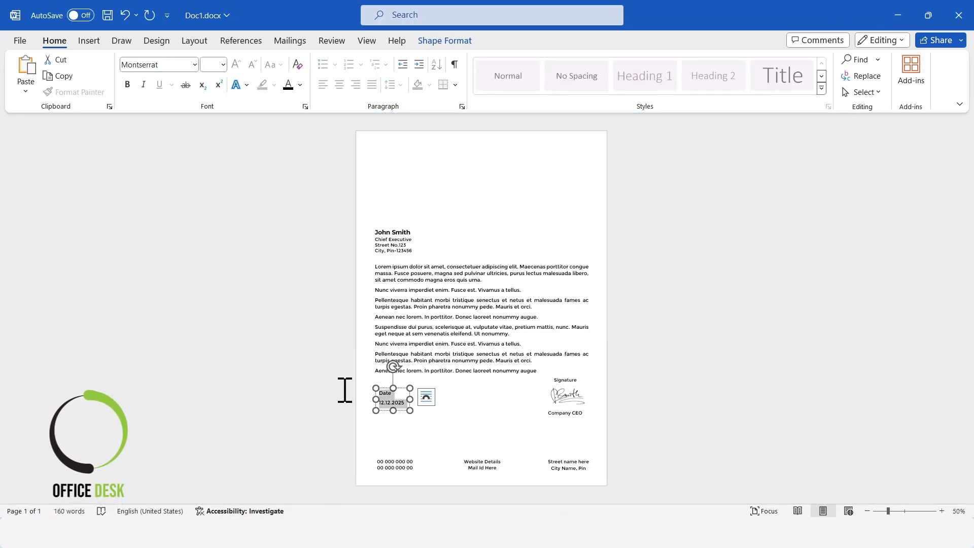
left_click(895, 19)
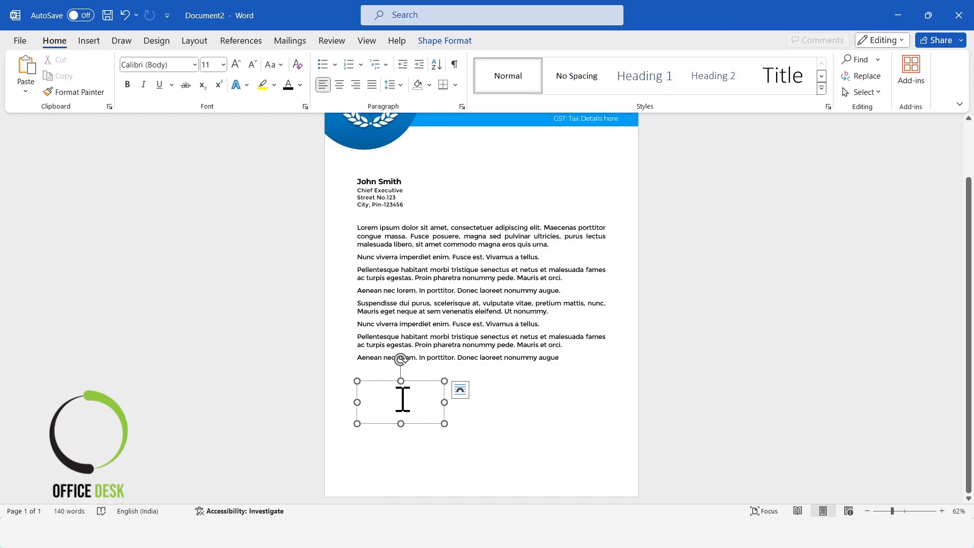
key("ctrl+v")
left_click_drag(400, 424, 401, 416)
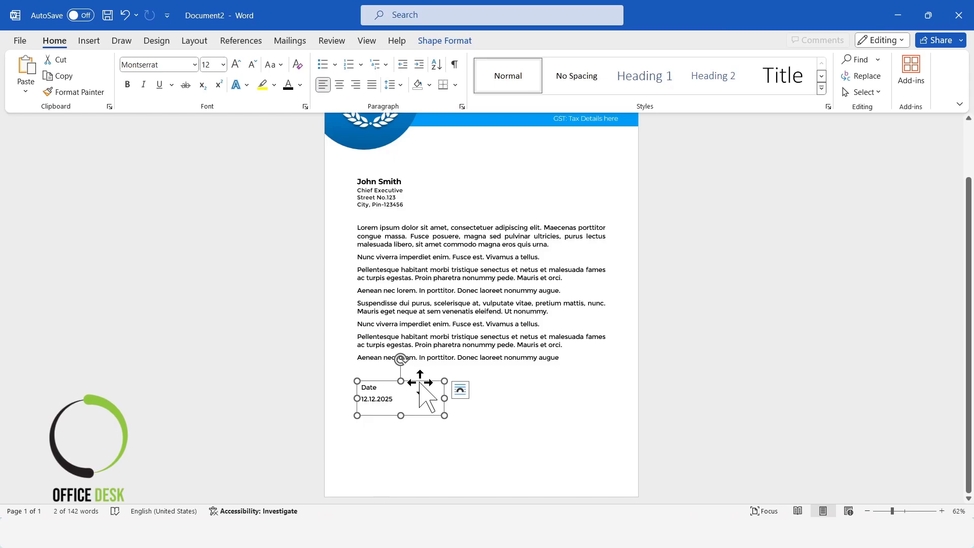
Duplicate the date text box, place the copy near the page's right edge level with the date, and delete the copy's text.
key("ctrl+c")
key("ctrl+v")
left_click_drag(424, 395, 596, 386)
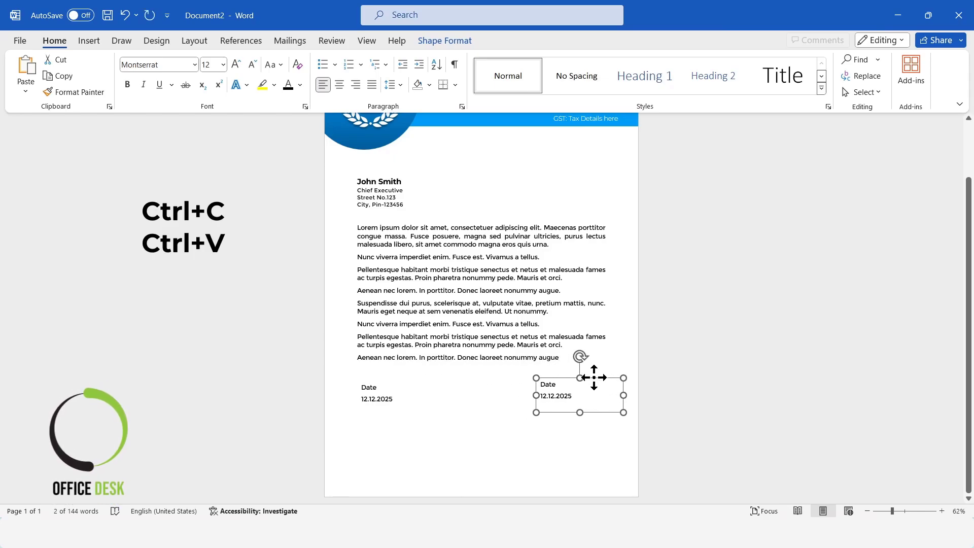
triple_click(540, 391)
key("Delete")
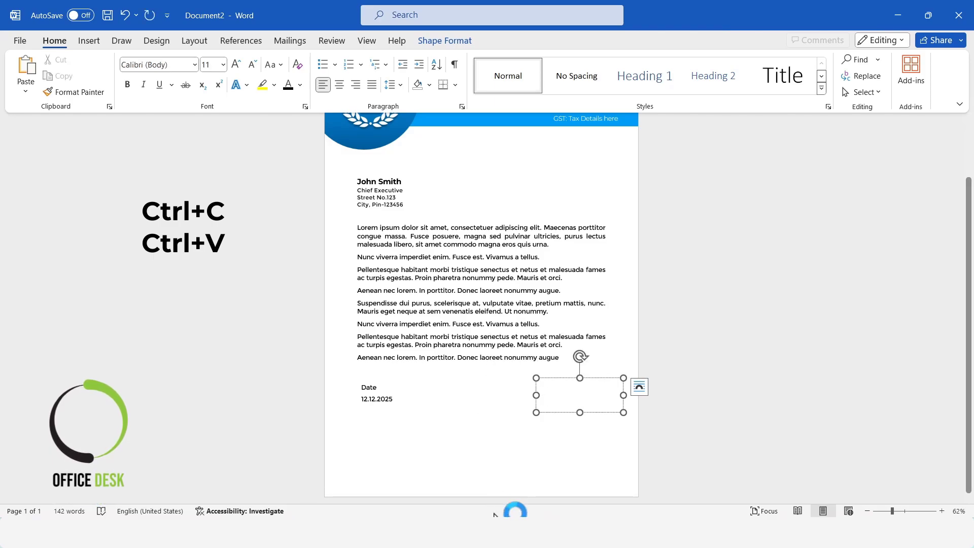
Copy the Signature label from Doc1.docx into the emptied text box and shrink the box to about 0.91 cm high.
left_click(337, 496)
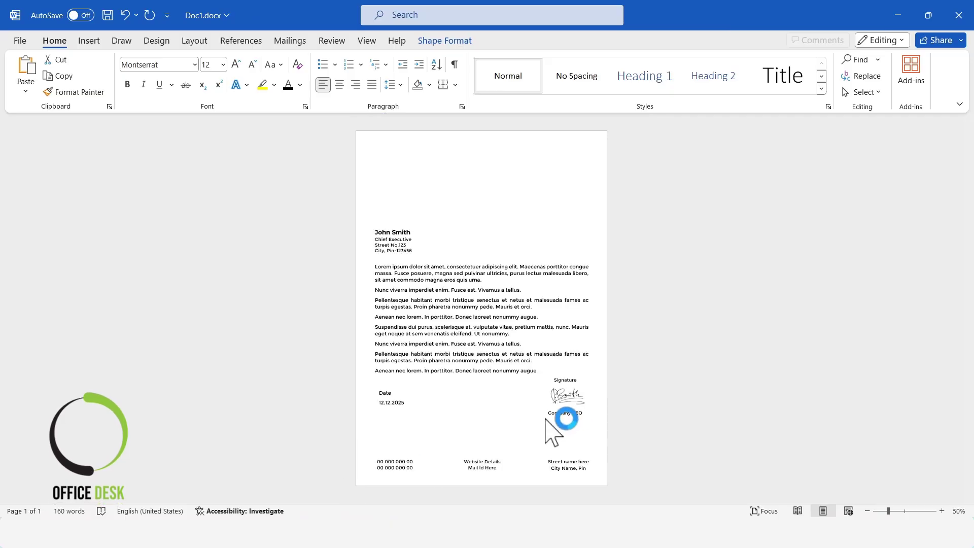
left_click(581, 381)
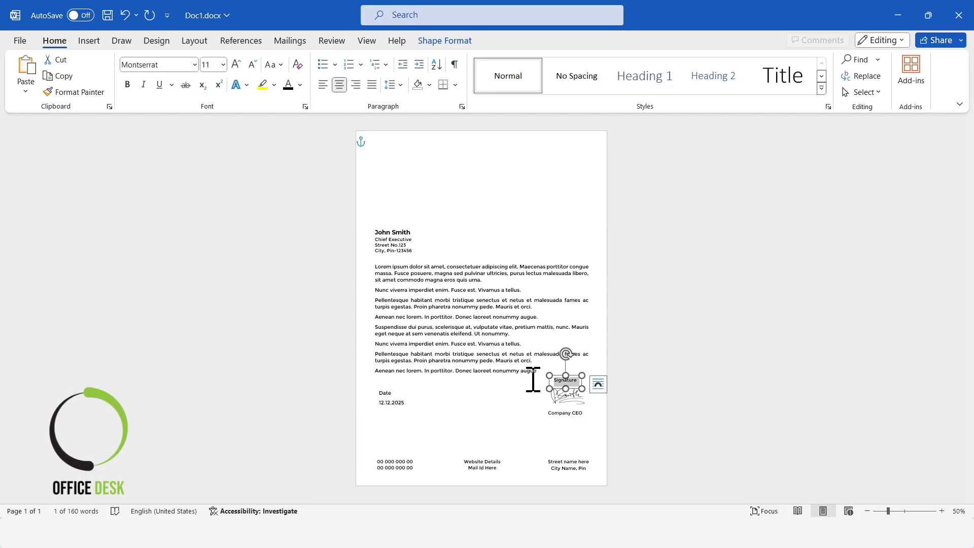
left_click(898, 15)
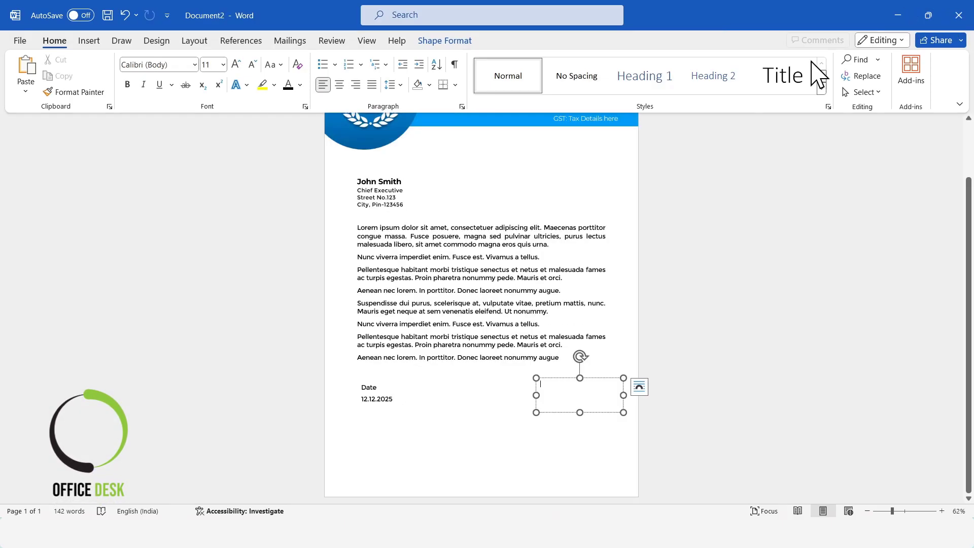
key("ctrl+v")
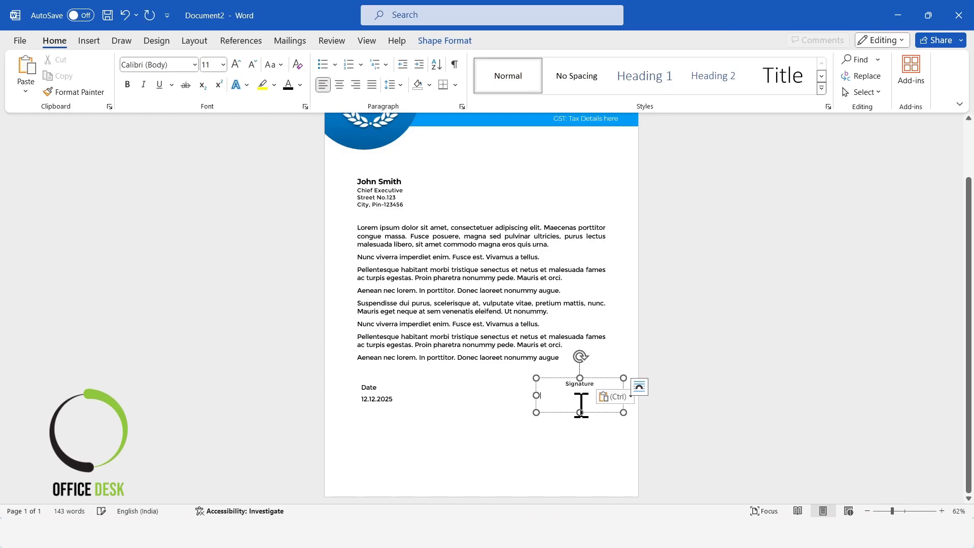
left_click_drag(579, 412, 581, 391)
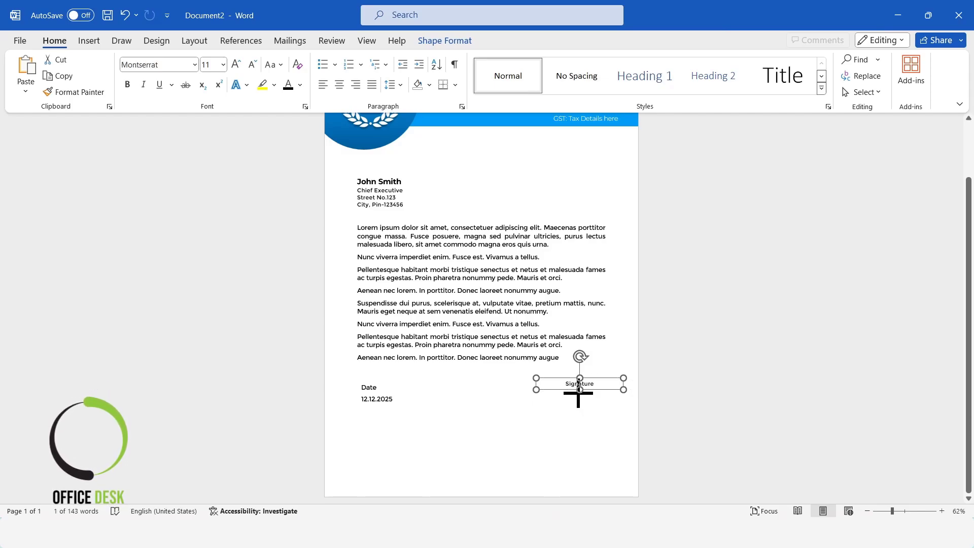
Duplicate the Signature text box below the original and replace the copy's text with Company CEO copied from Doc1.docx.
key("ctrl+c")
key("ctrl+v")
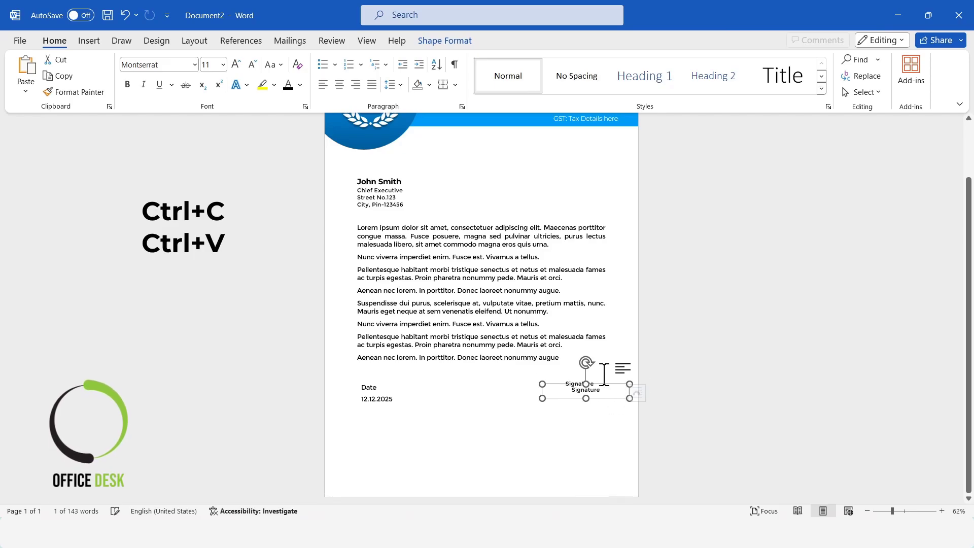
mouse_move(614, 391)
left_mouse_down()
mouse_move(592, 409)
mouse_move(602, 407)
left_mouse_up()
left_click(370, 508)
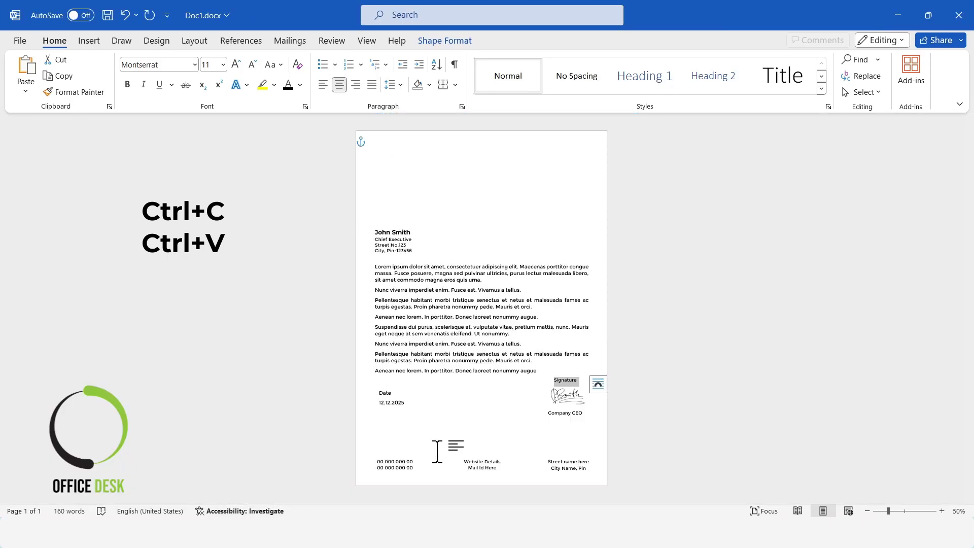
left_click_drag(588, 415, 517, 409)
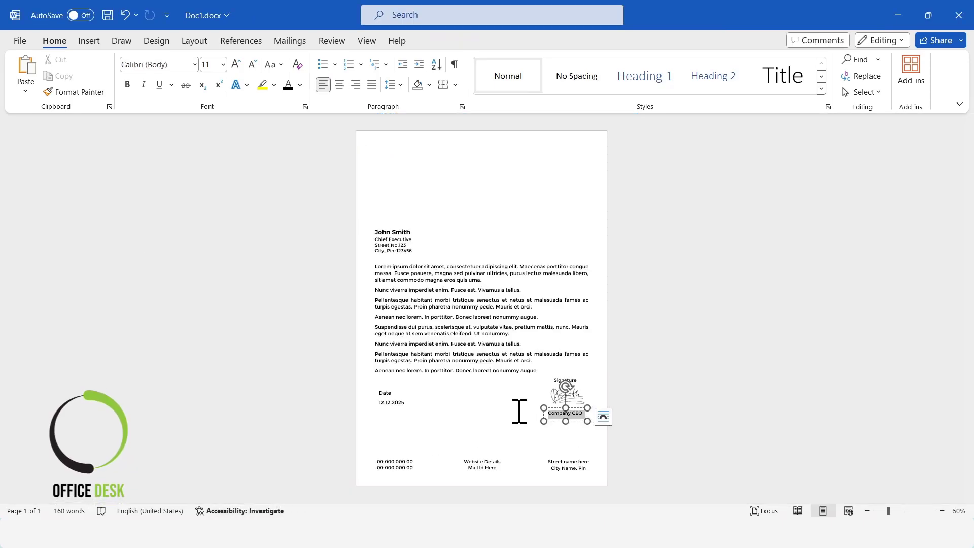
left_click(898, 14)
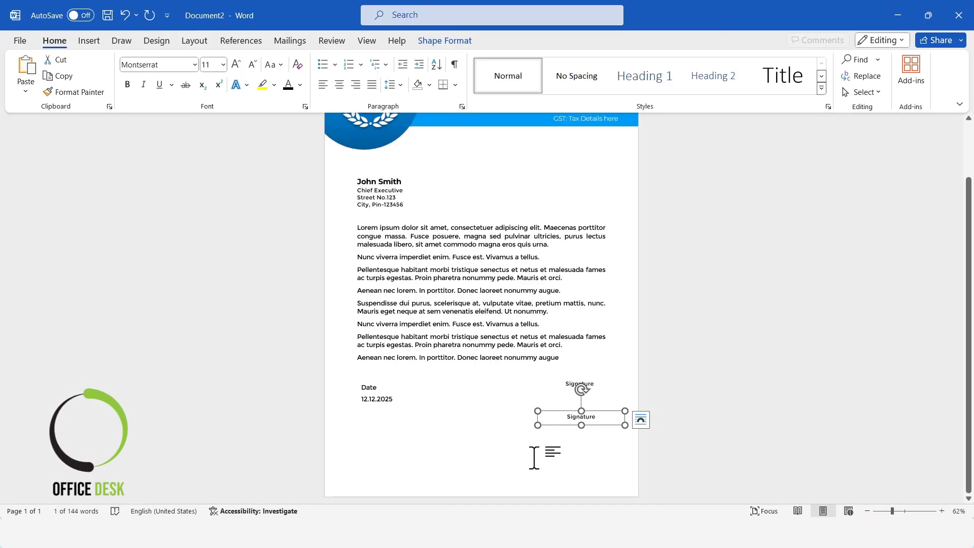
double_click(580, 417)
key("ctrl+v")
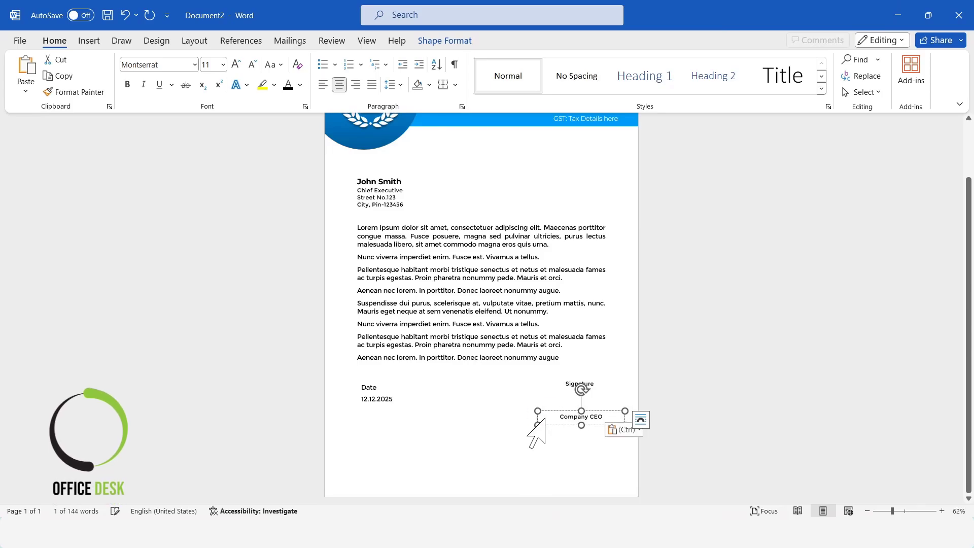
Move the Company CEO text box slightly down to leave more room below the Signature label.
left_click(721, 404)
scroll(721, 403, "down", 3)
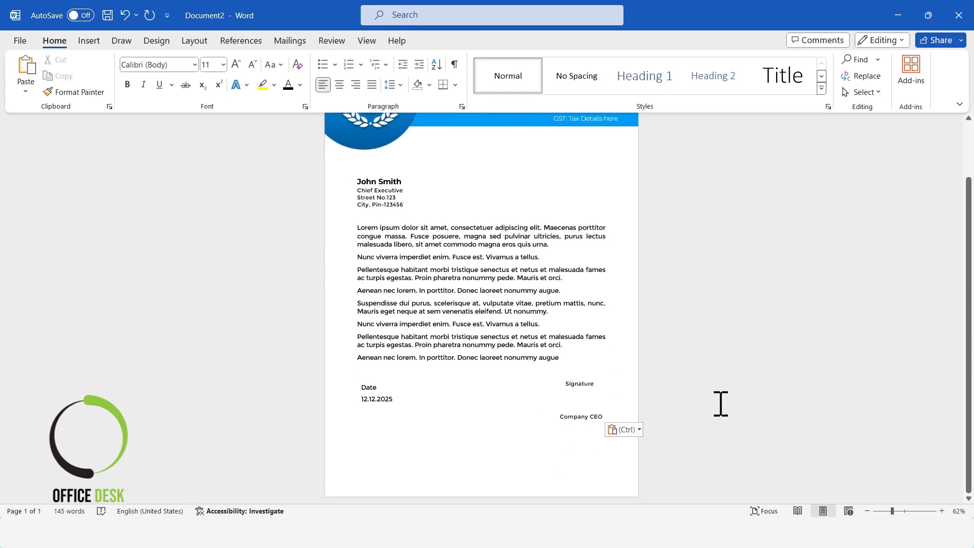
left_click(596, 418)
left_click_drag(590, 411, 590, 419)
left_click(762, 406)
scroll(759, 404, "down", 3)
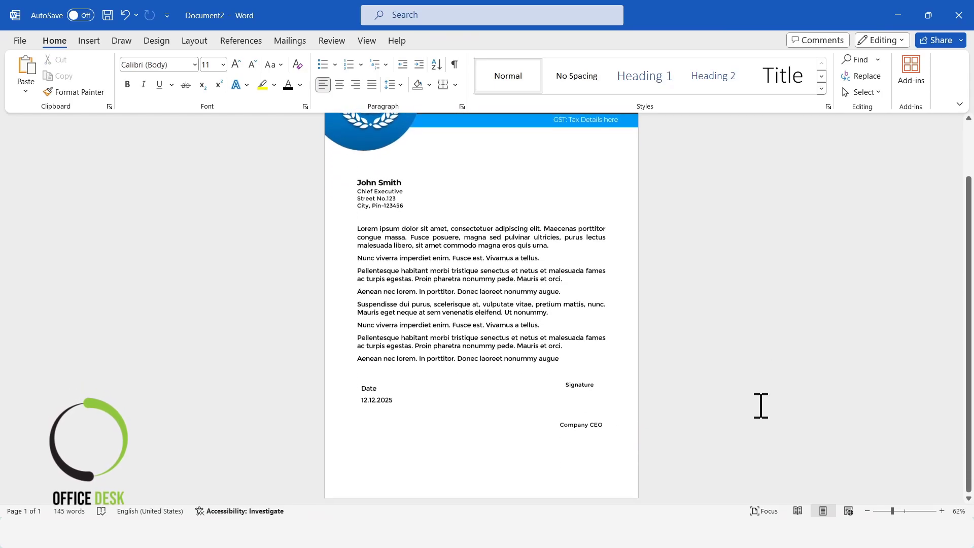
Draw a rectangle about 2.27 cm high and 5.11 cm wide between the date and the signature labels.
left_click(89, 40)
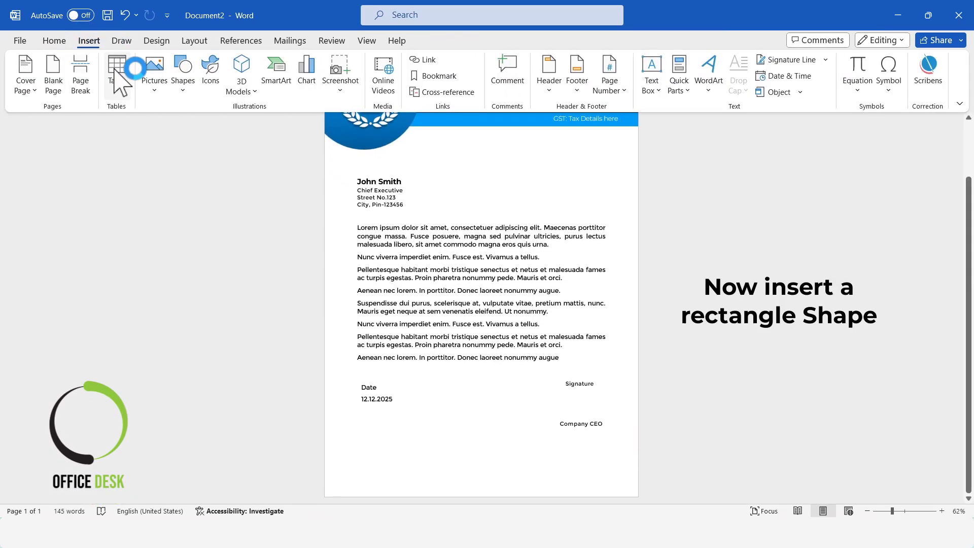
left_click(183, 81)
left_click(214, 126)
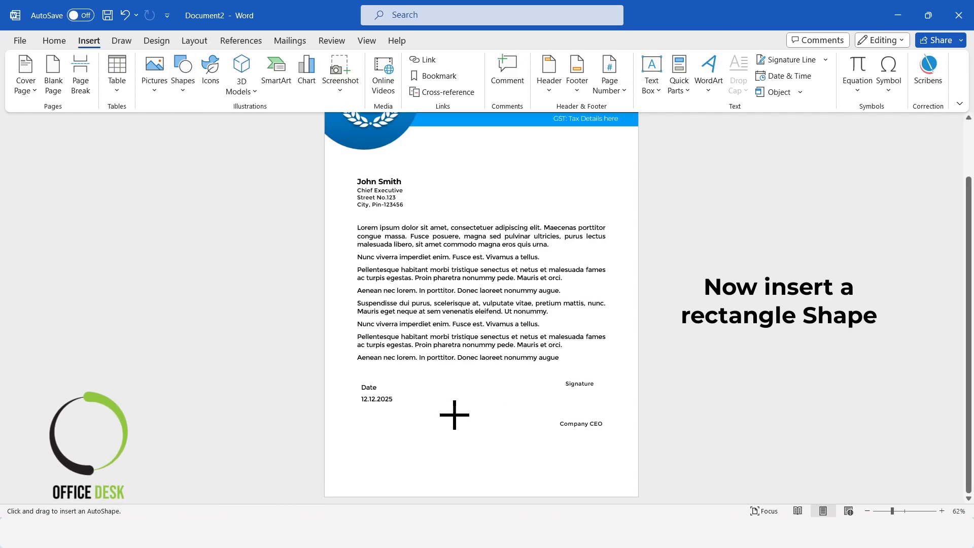
left_click_drag(437, 405, 515, 440)
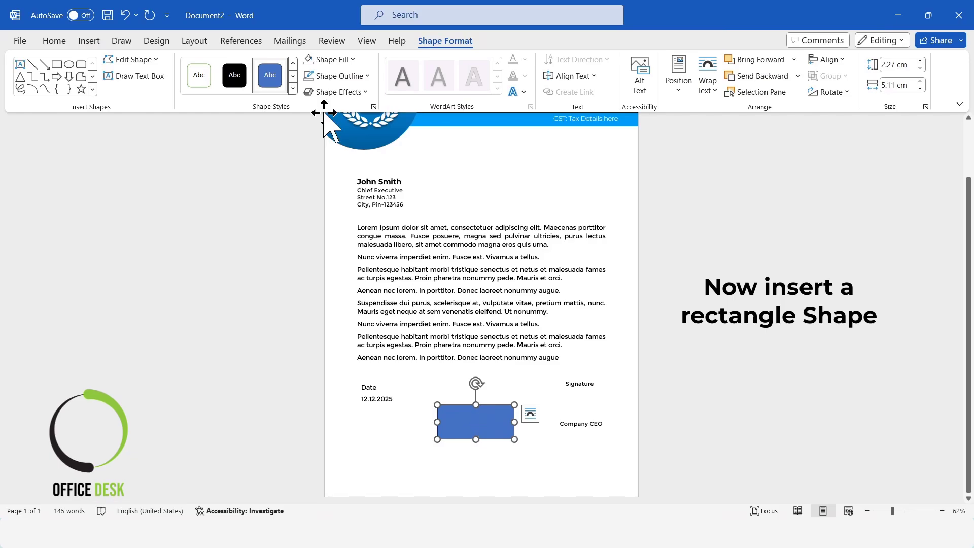
Fill the rectangle with the handwritten signature image from a picture file.
left_click(339, 60)
left_click(355, 296)
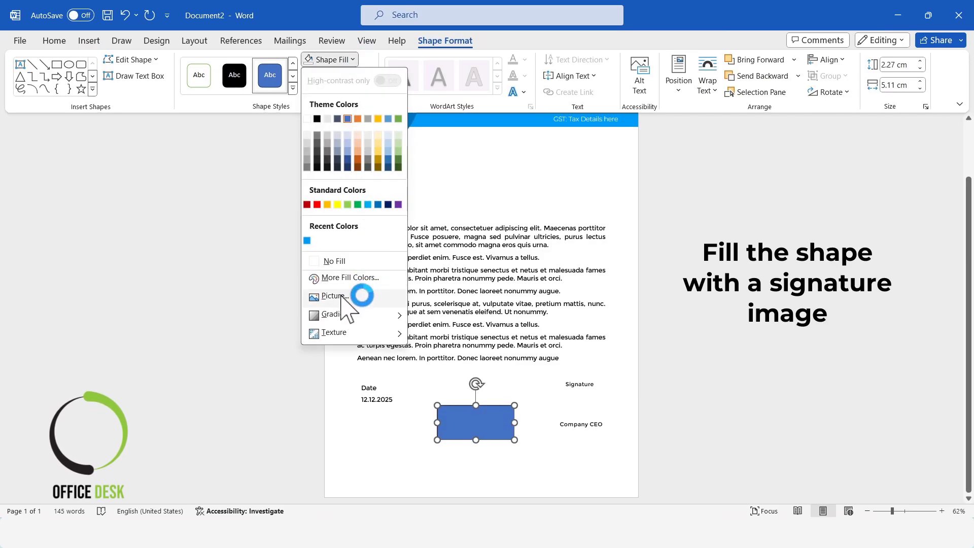
left_click(395, 225)
left_click(289, 162)
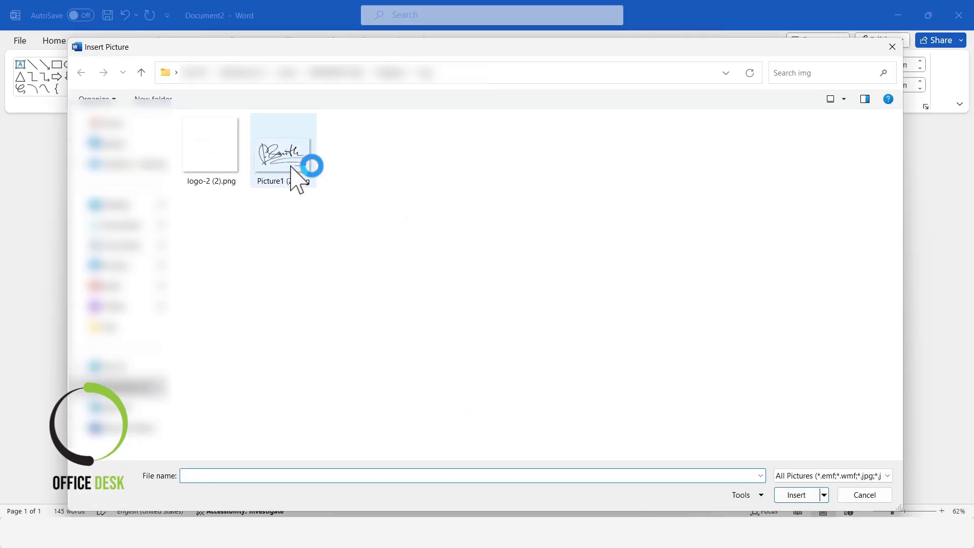
left_click(794, 496)
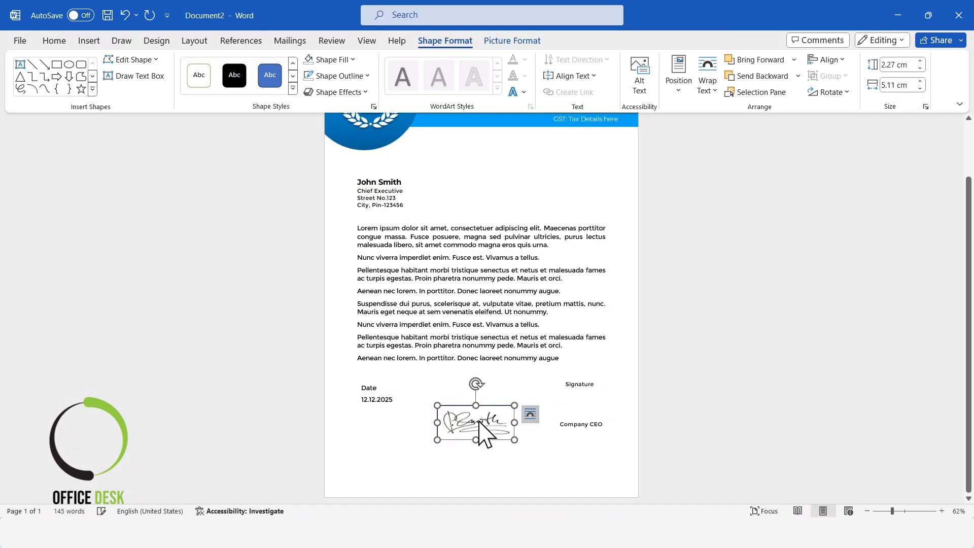
Place the signature image between the Signature and Company CEO labels, narrow it to about 4.2 cm, and remove its outline.
mouse_move(511, 423)
left_mouse_down()
mouse_move(501, 423)
mouse_move(561, 398)
mouse_move(590, 407)
left_mouse_up()
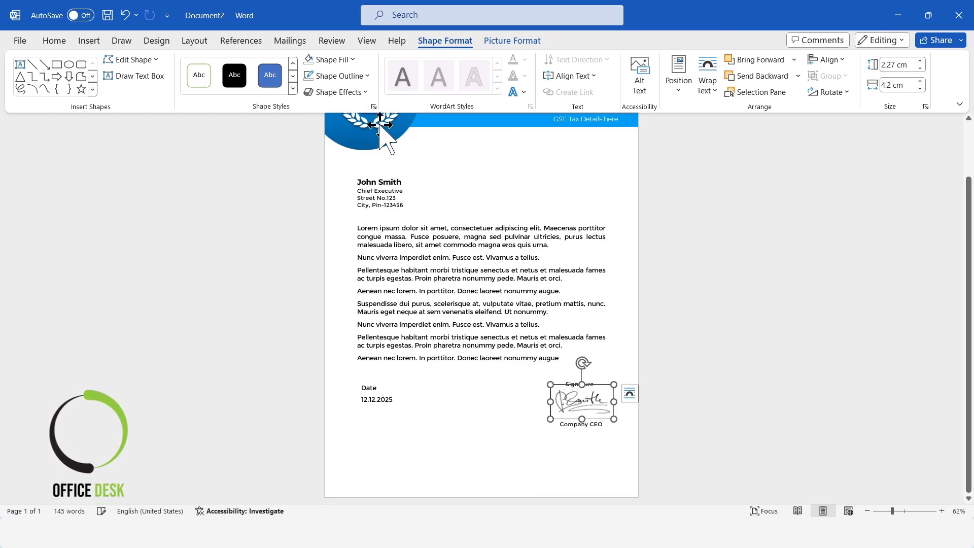
left_click(339, 76)
left_click(360, 276)
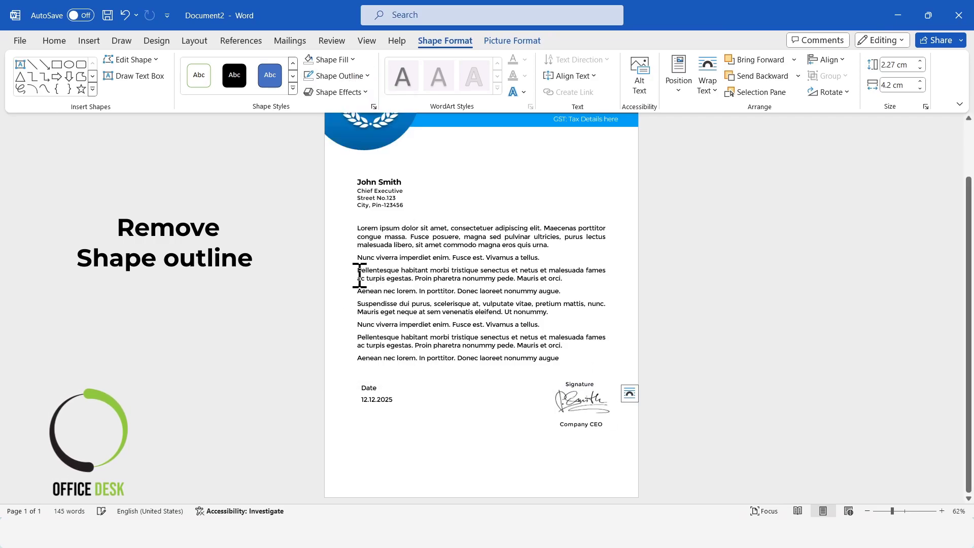
Adjust the vertical spacing by nudging the signature image slightly down and the Signature label slightly up.
left_click(599, 401)
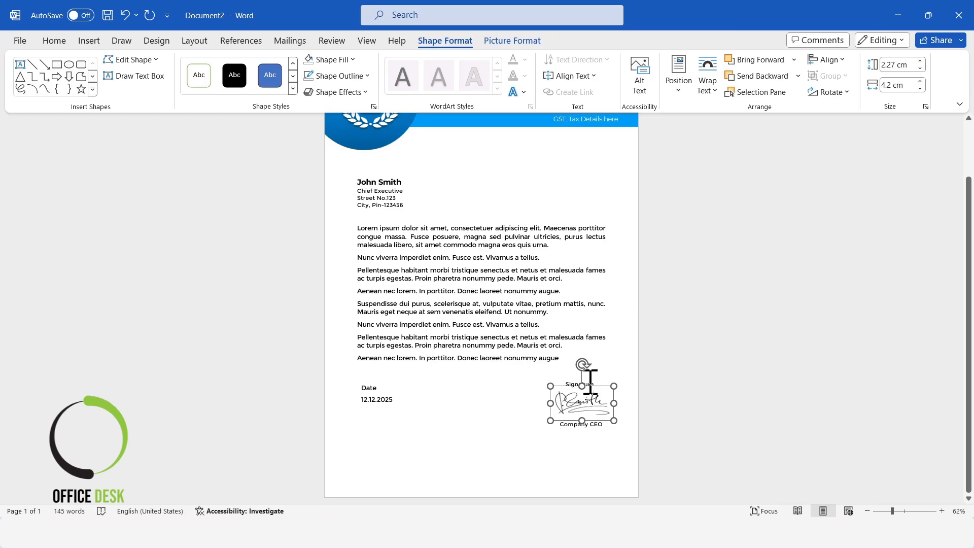
left_click(589, 382)
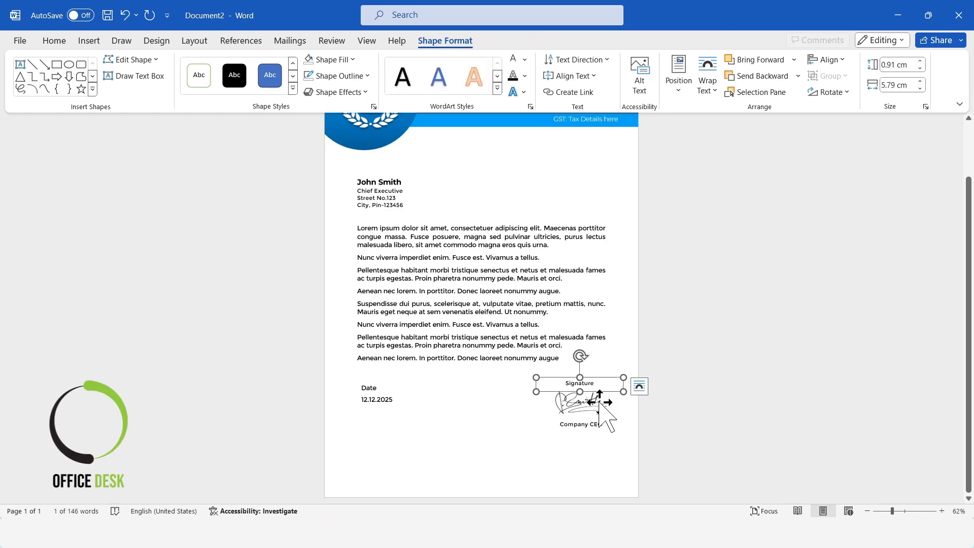
left_click(596, 409)
Align the Company CEO label, signature image and Signature label to a common horizontal center, and nudge all three slightly left.
left_click(594, 427)
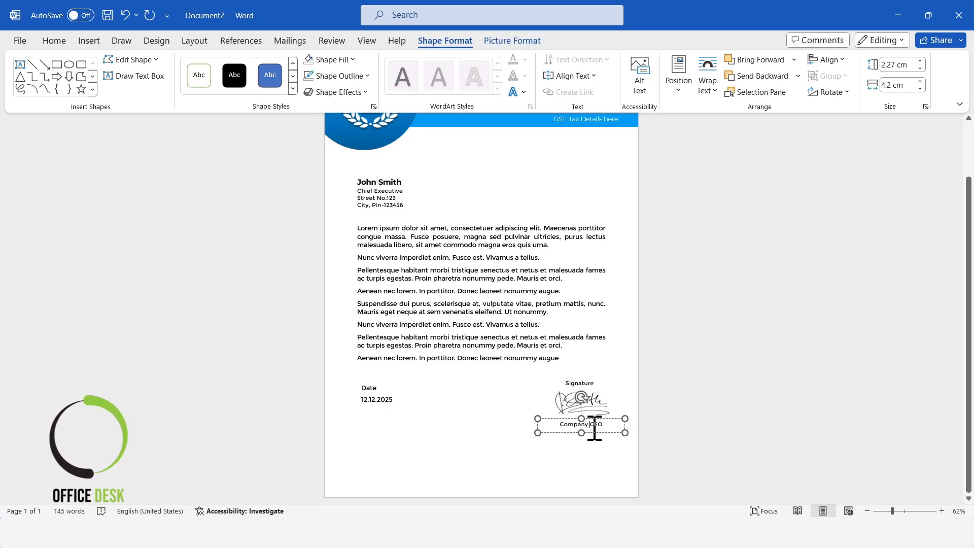
left_click(592, 396, "ctrl")
left_click(591, 381, "ctrl")
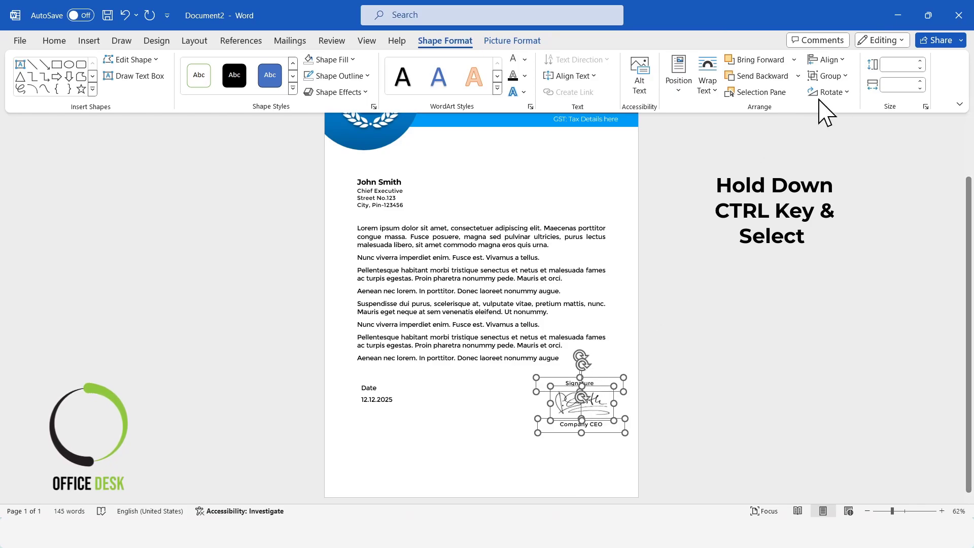
left_click(842, 60)
left_click(843, 97)
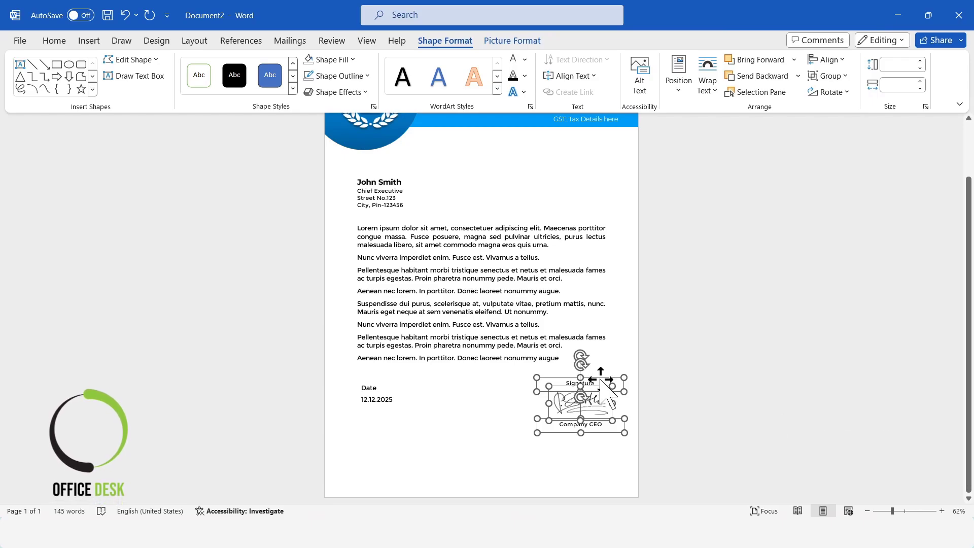
key("Left")
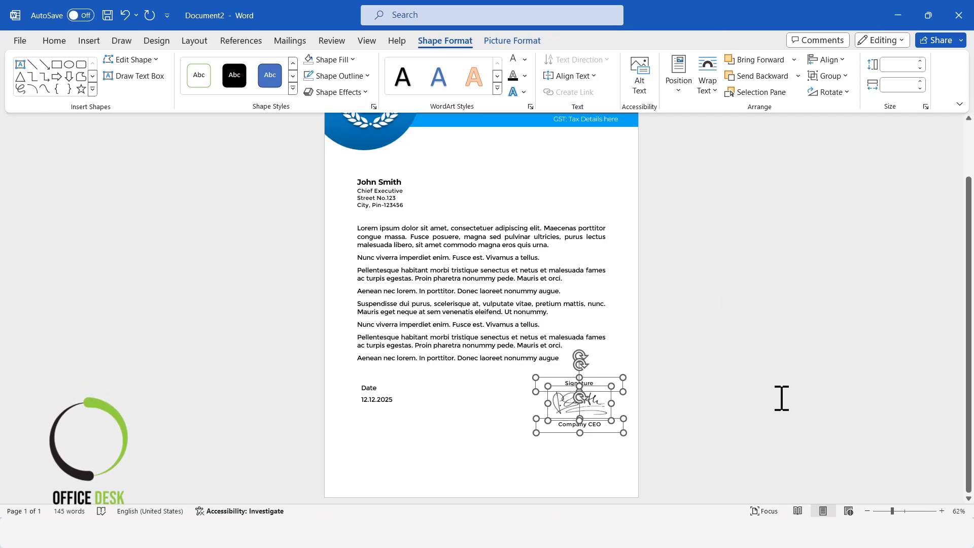
left_click(781, 399)
Narrow the signature image slightly and keep it centered between the Signature and Company CEO labels.
left_click(592, 404)
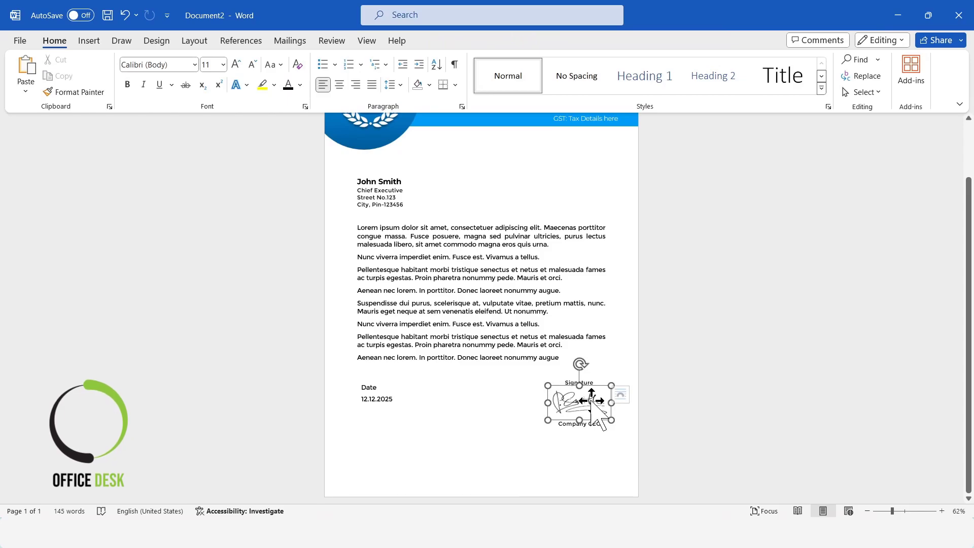
left_click_drag(609, 402, 603, 402)
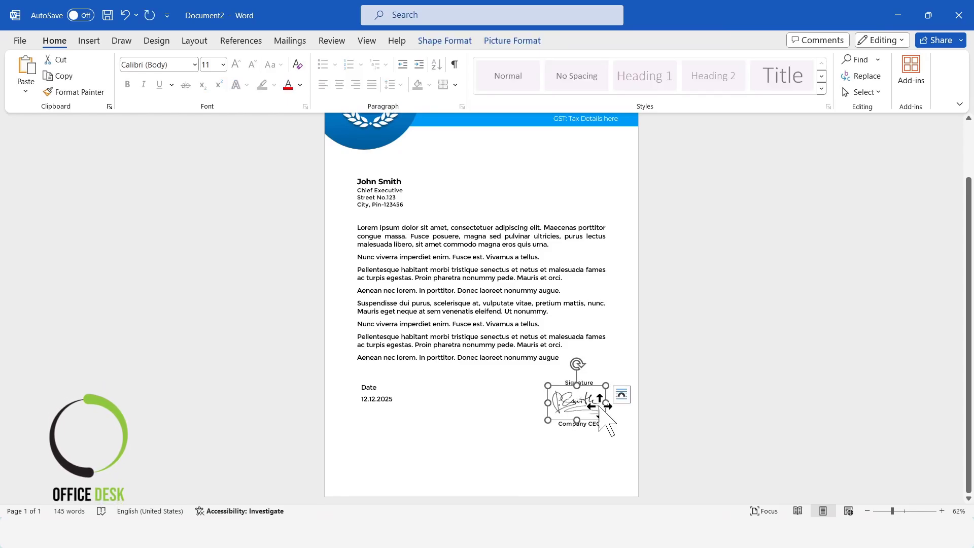
key("ctrl+z")
left_click(737, 431)
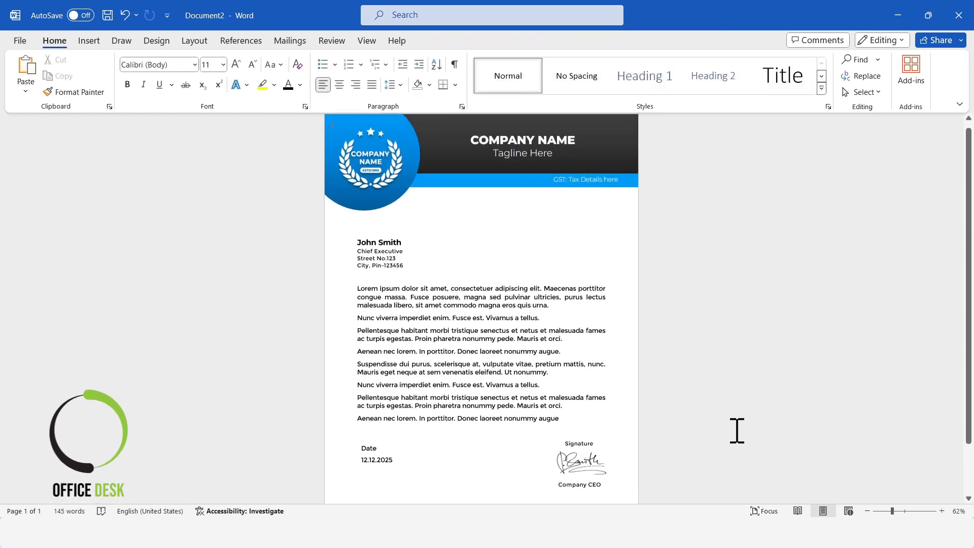
Duplicate the dark and blue header bars together and place the copies along the bottom edge of the page as a footer.
scroll(737, 430, "down", 2)
scroll(681, 442, "up", 2)
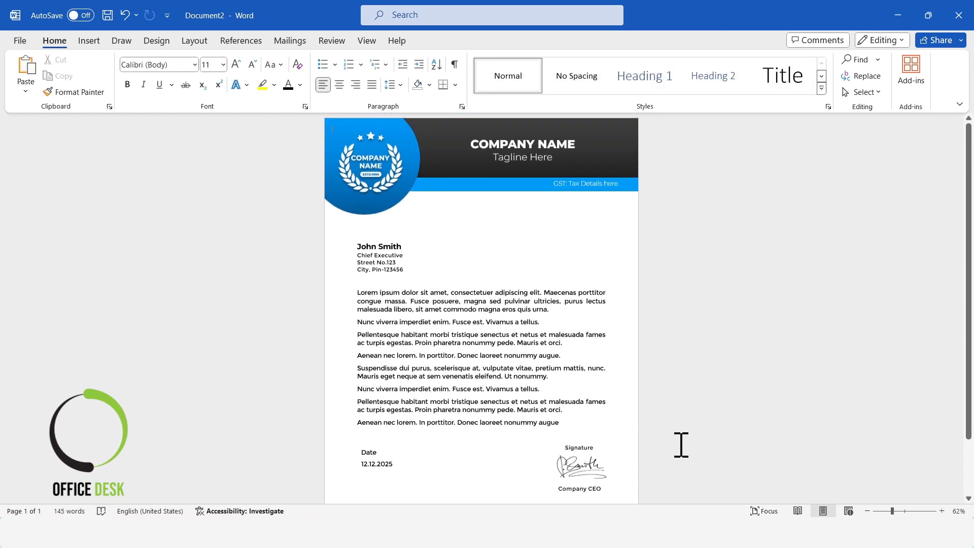
scroll(681, 445, "down", 2)
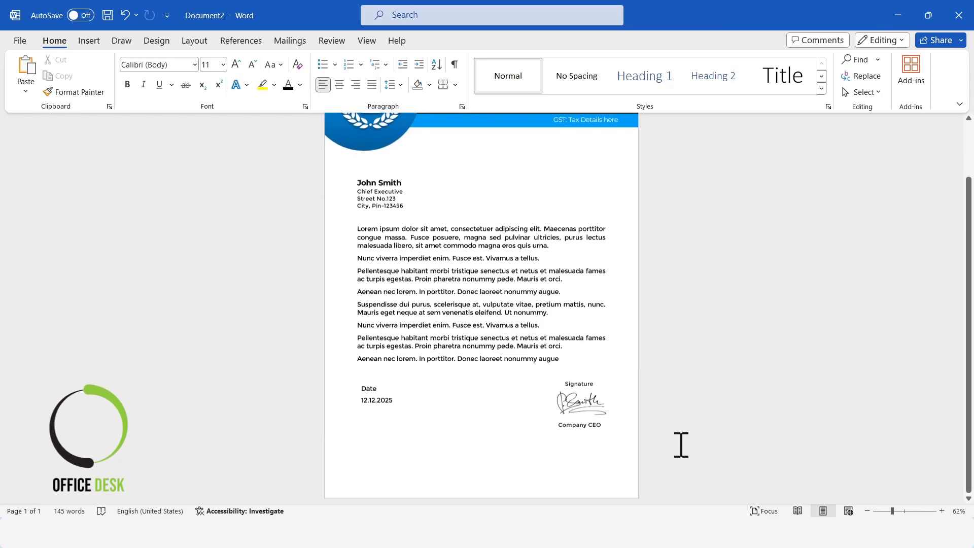
scroll(502, 184, "up", 2)
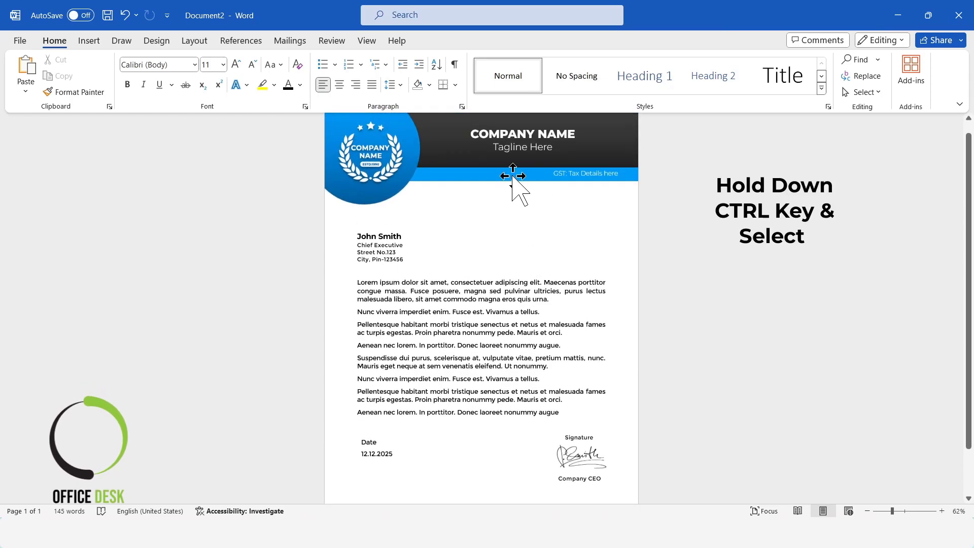
left_click(615, 147)
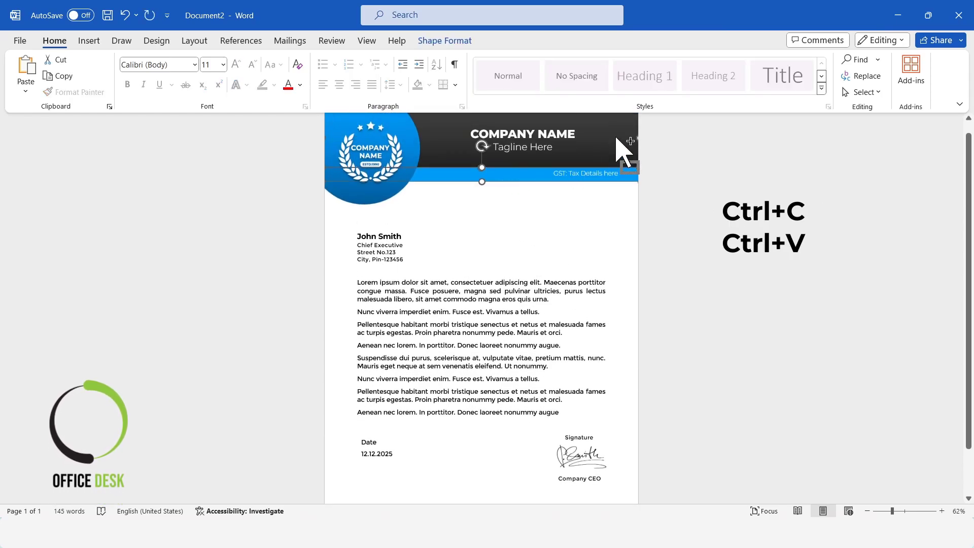
key("ctrl+c")
key("ctrl+v")
left_click_drag(581, 167, 576, 426)
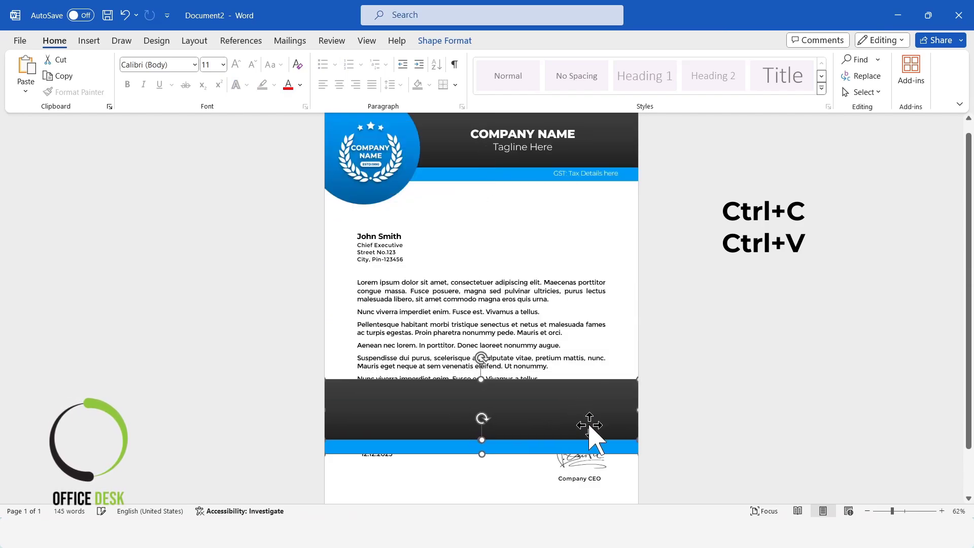
scroll(589, 421, "down", 2)
left_click_drag(549, 364, 546, 465)
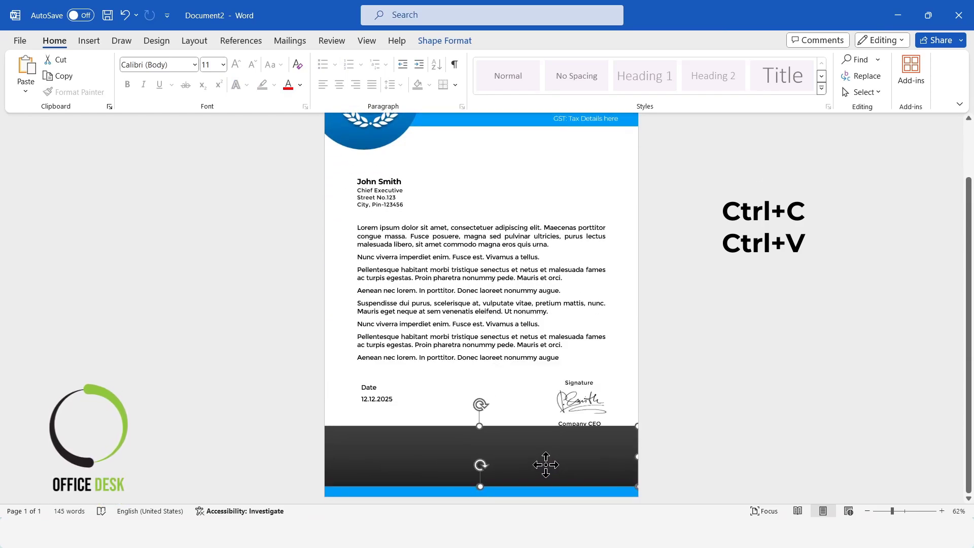
Shorten the dark footer bar from its upper edge and set its height to 3 cm.
scroll(543, 413, "up", 2)
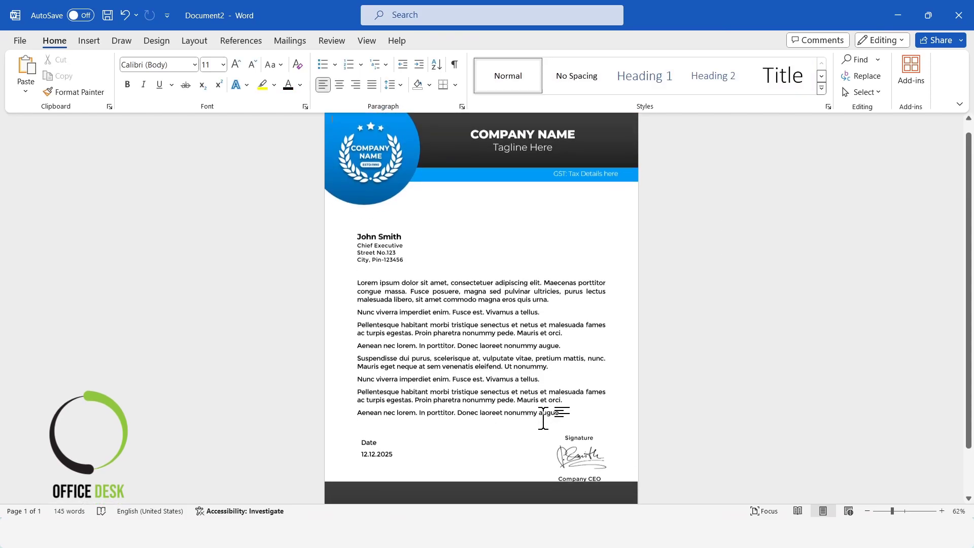
scroll(548, 429, "down", 2)
left_click(490, 437)
left_click_drag(486, 426, 479, 444)
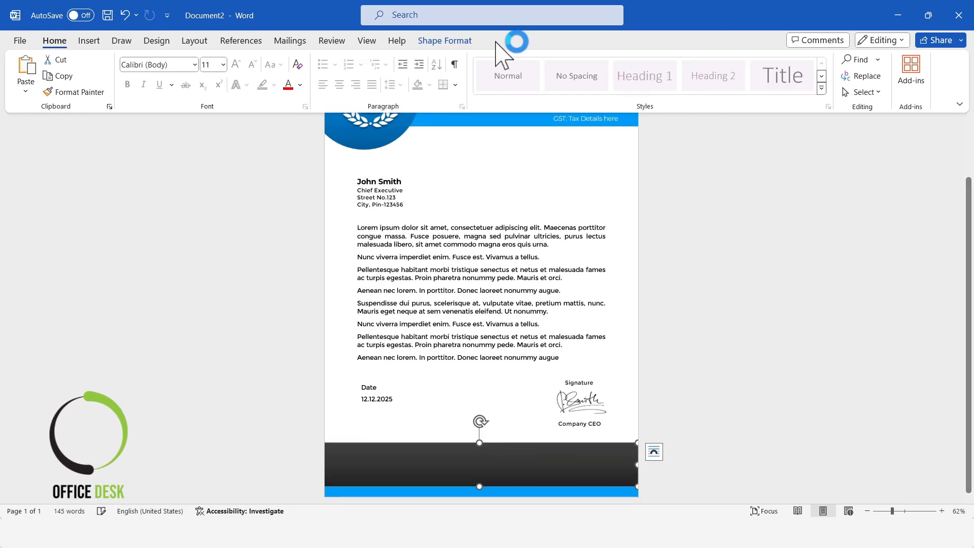
left_click(446, 41)
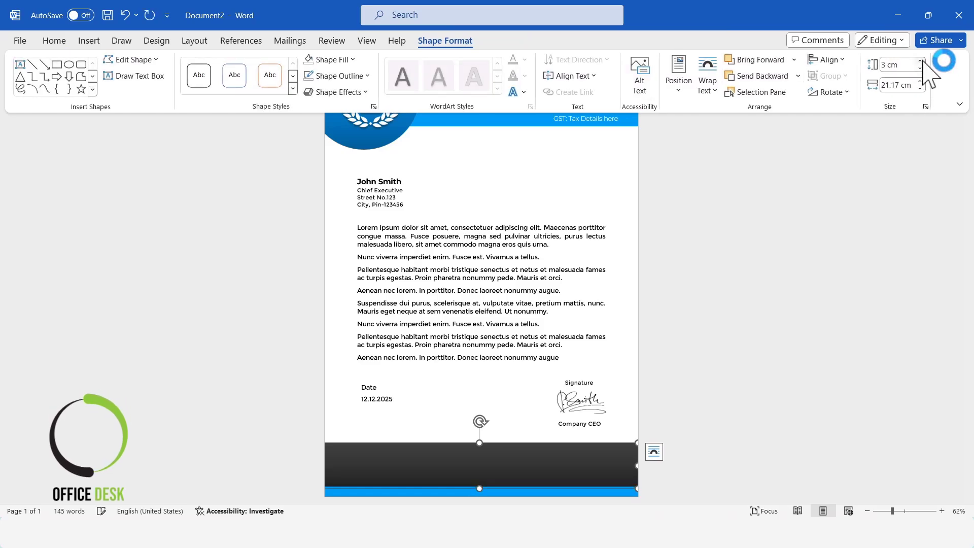
scroll(768, 302, "up", 1)
left_click(775, 325)
scroll(773, 325, "down", 1)
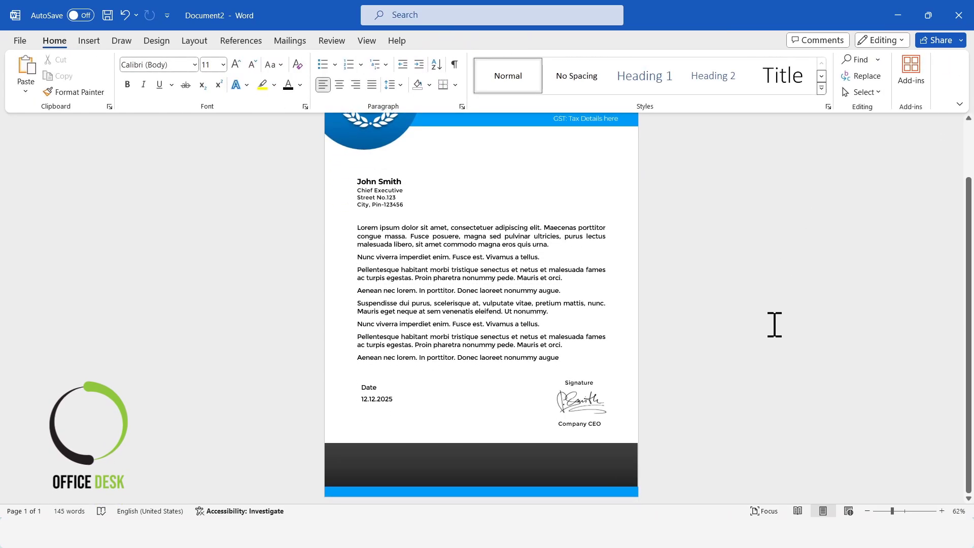
Widen the dark footer bar slightly so it reaches the page's right edge.
left_click(594, 469)
left_click_drag(637, 468, 640, 469)
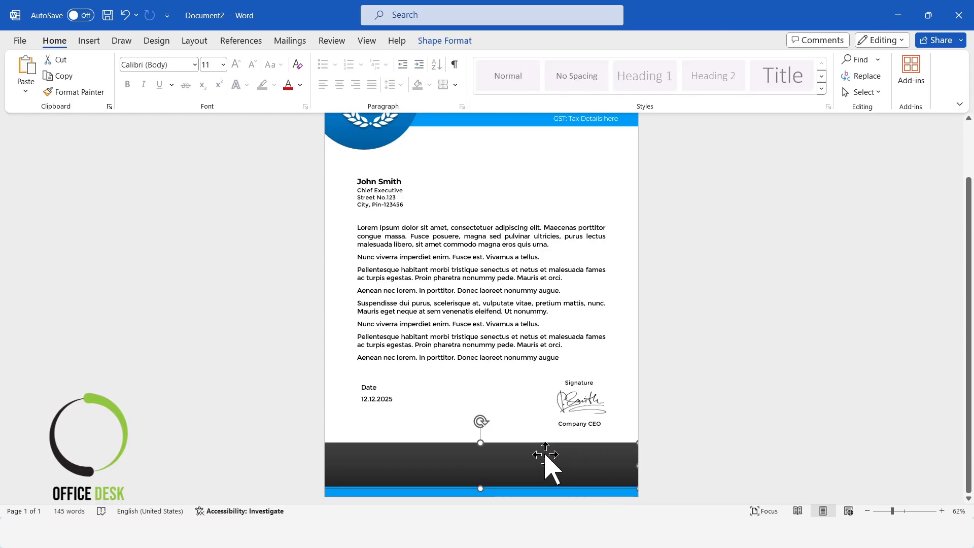
left_click(765, 453)
scroll(765, 452, "down", 2)
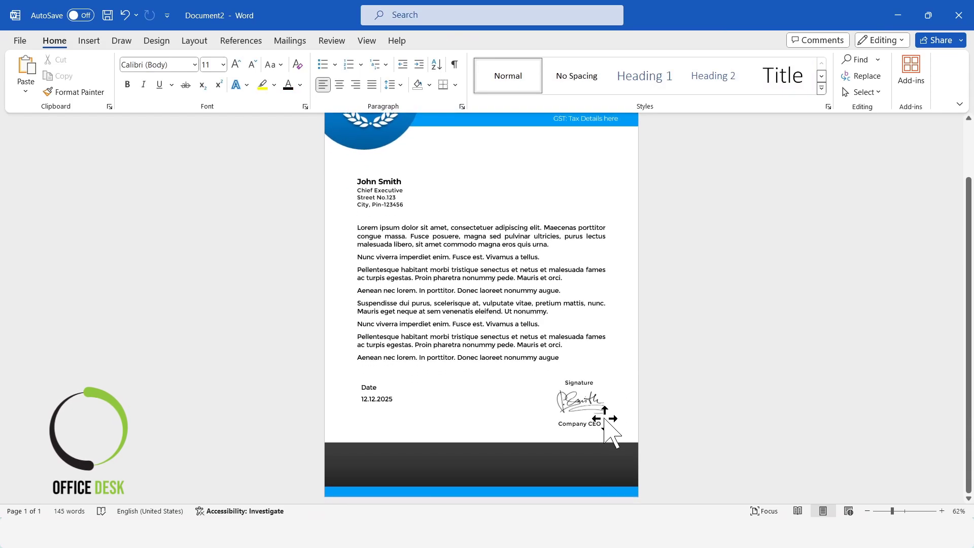
Align the Company CEO label, signature image and Signature label to a common center with Align Center.
left_click(604, 420)
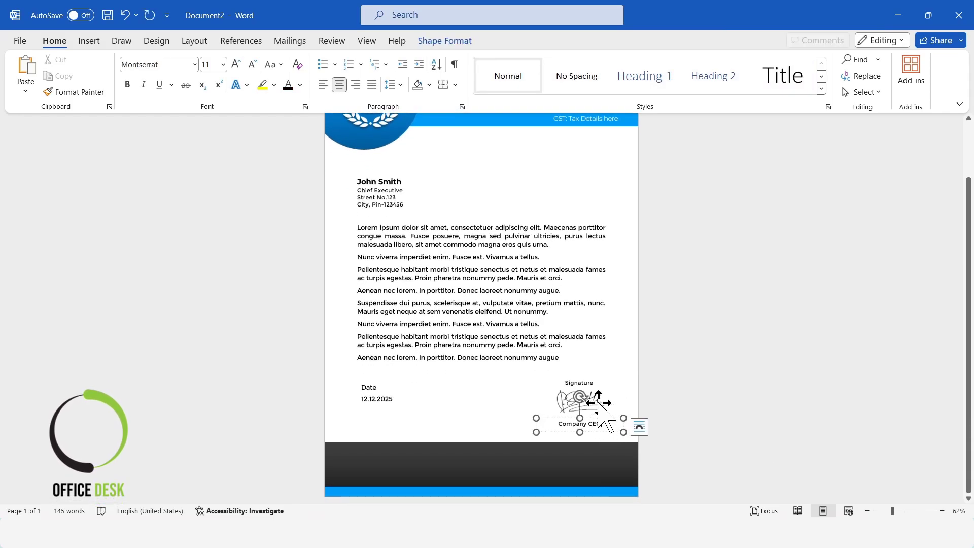
left_click(599, 404, "shift")
left_click(589, 381, "shift")
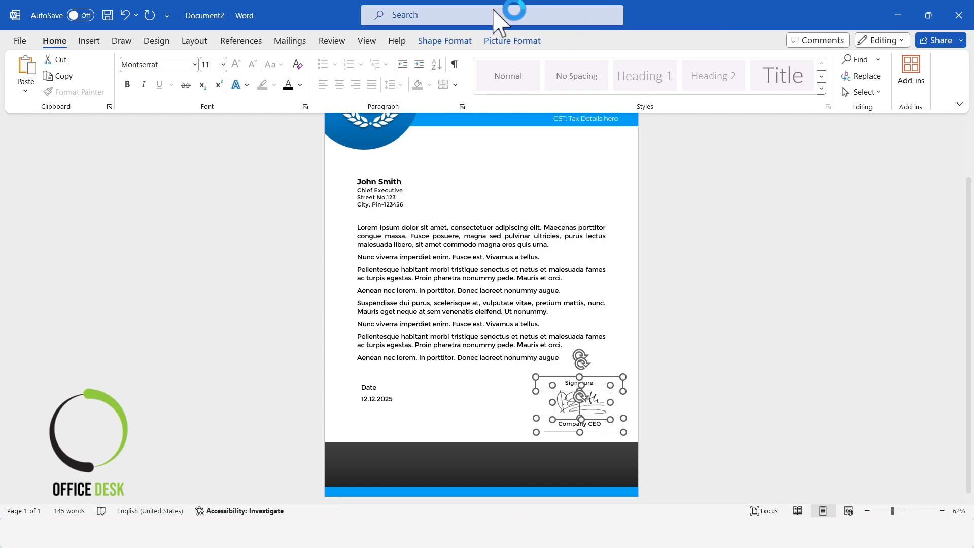
left_click(513, 41)
left_click(815, 59)
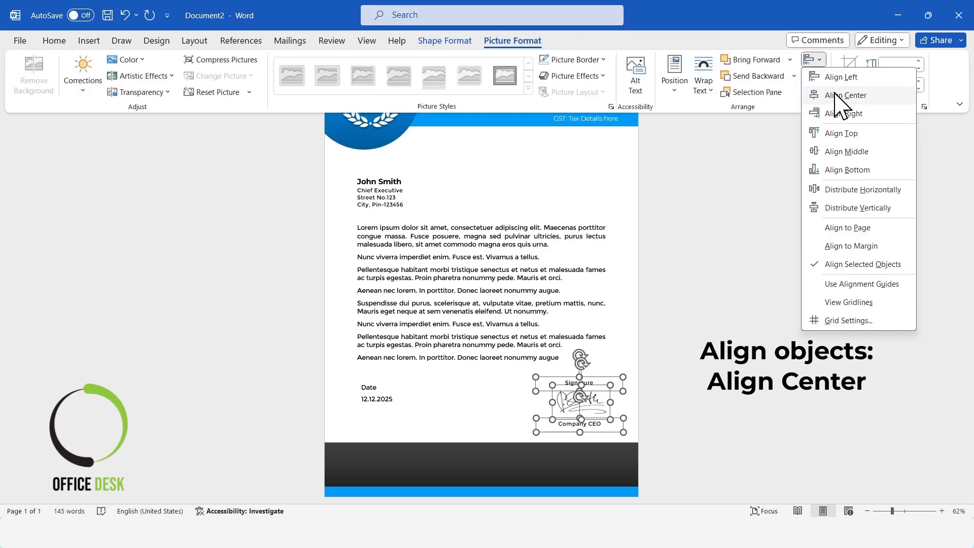
left_click(834, 97)
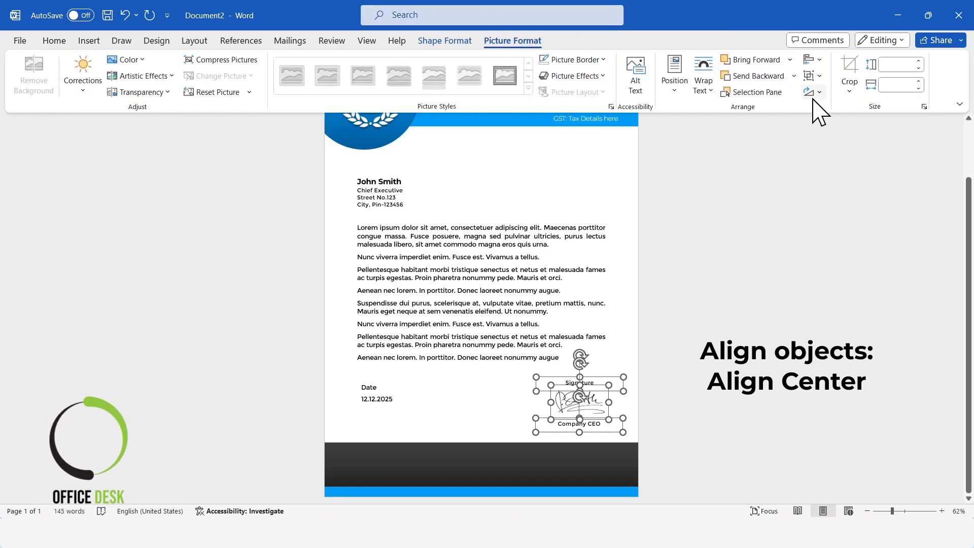
Nudge the Signature label, signature image and Company CEO label slightly up together.
left_click(716, 327)
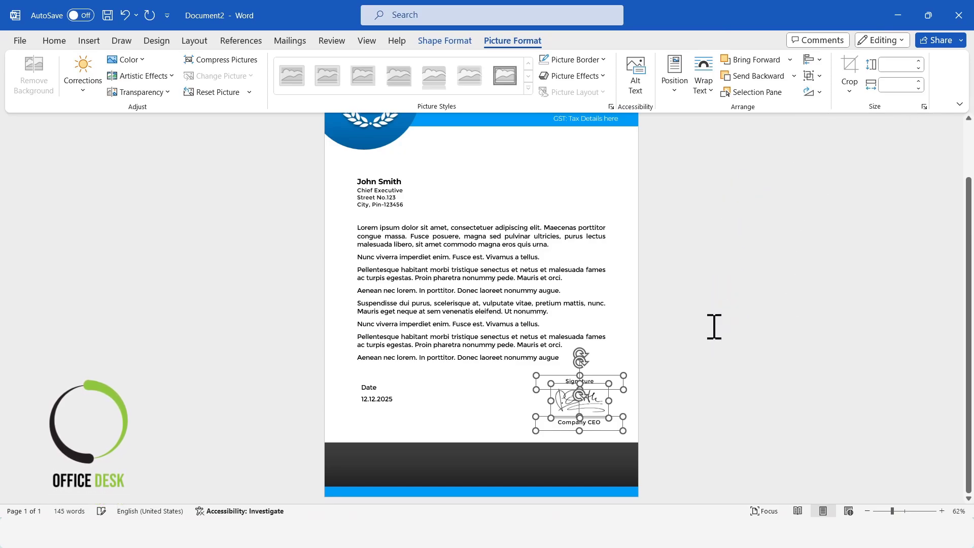
key("Up")
key("Up")
key("Up")
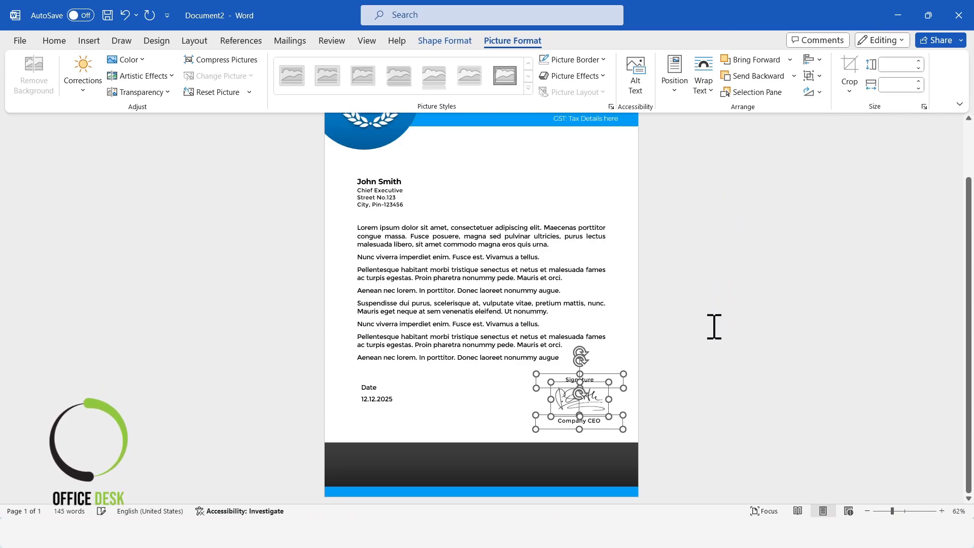
left_click(715, 326)
Nudge the address block and the body text box slightly up together.
left_click(401, 251)
left_click(448, 311, "shift")
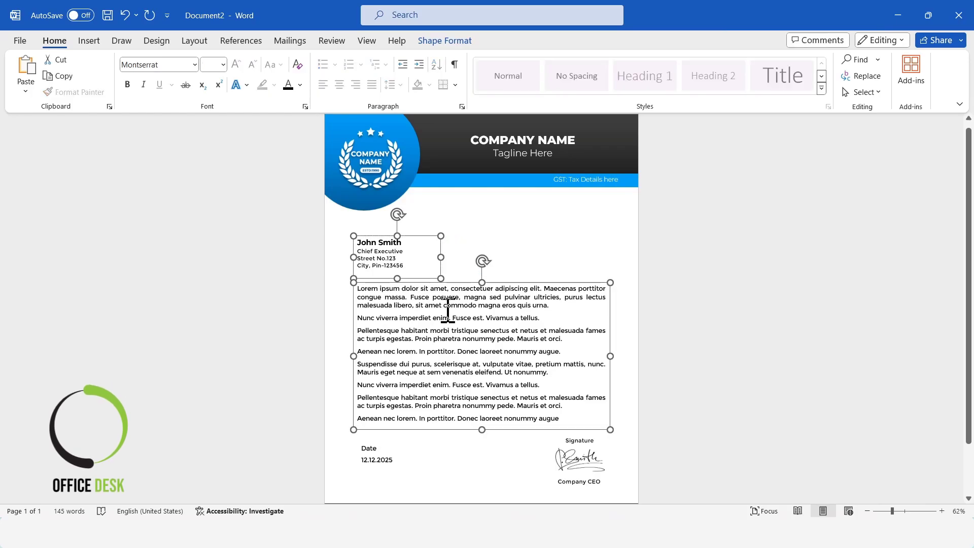
key("Up")
key("Up")
key("Up")
key("Up")
key("Up")
key("Up")
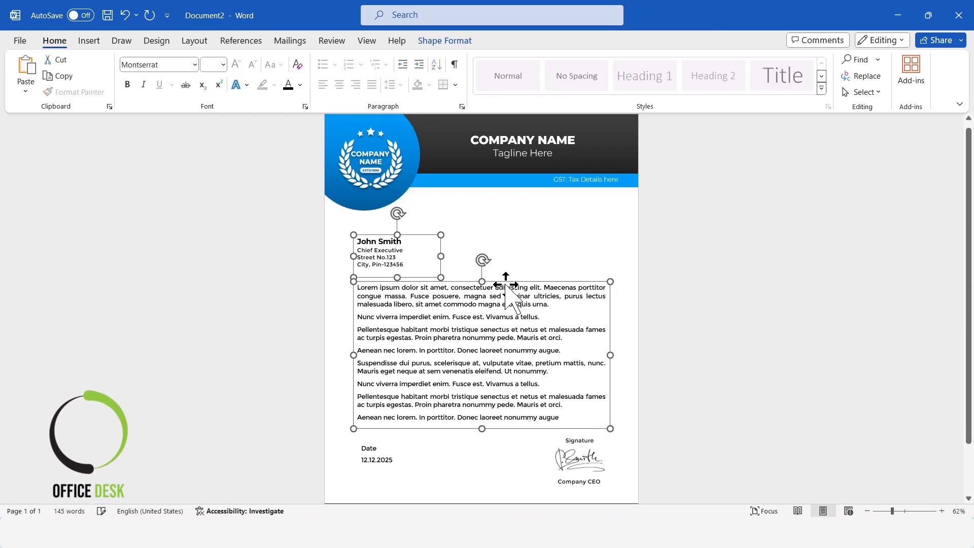
left_click(774, 296)
Draw a text box about 4.15 cm wide and 0.97 cm high on the left part of the dark footer bar.
scroll(775, 297, "down", 3)
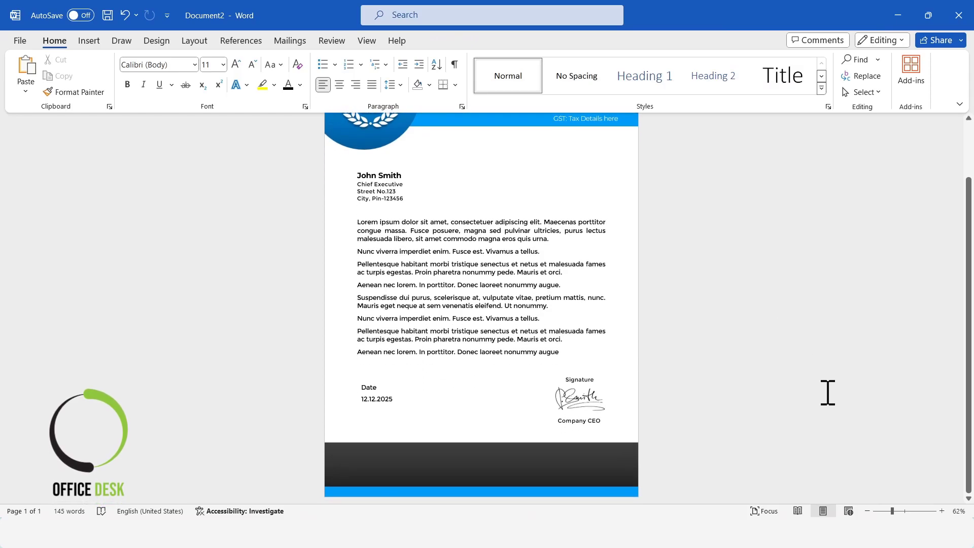
scroll(787, 318, "up", 3)
scroll(785, 317, "down", 3)
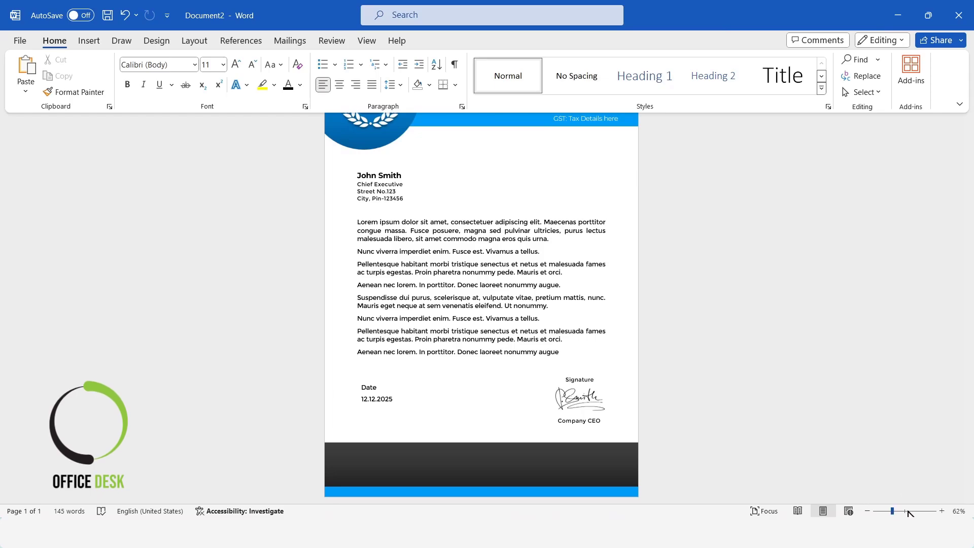
left_click_drag(893, 512, 890, 512)
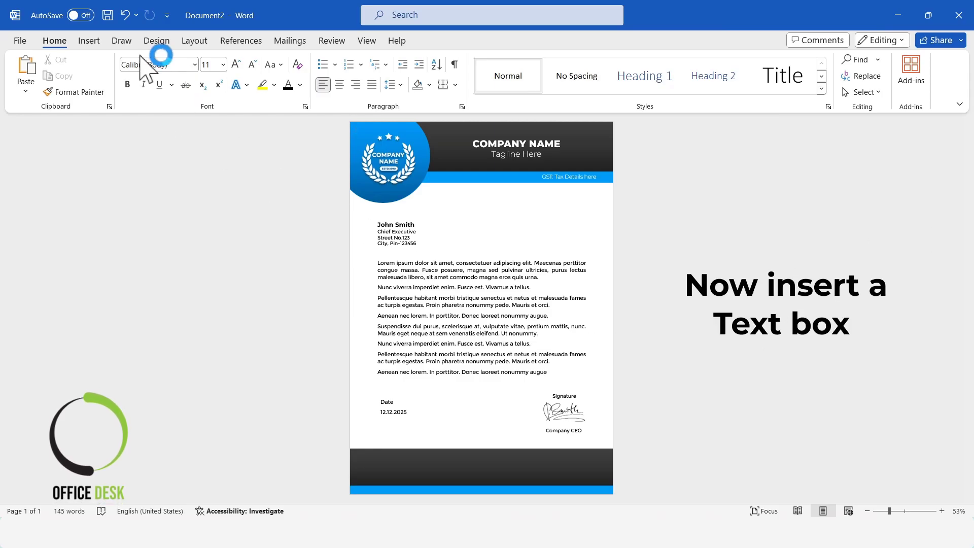
left_click(89, 41)
left_click(182, 76)
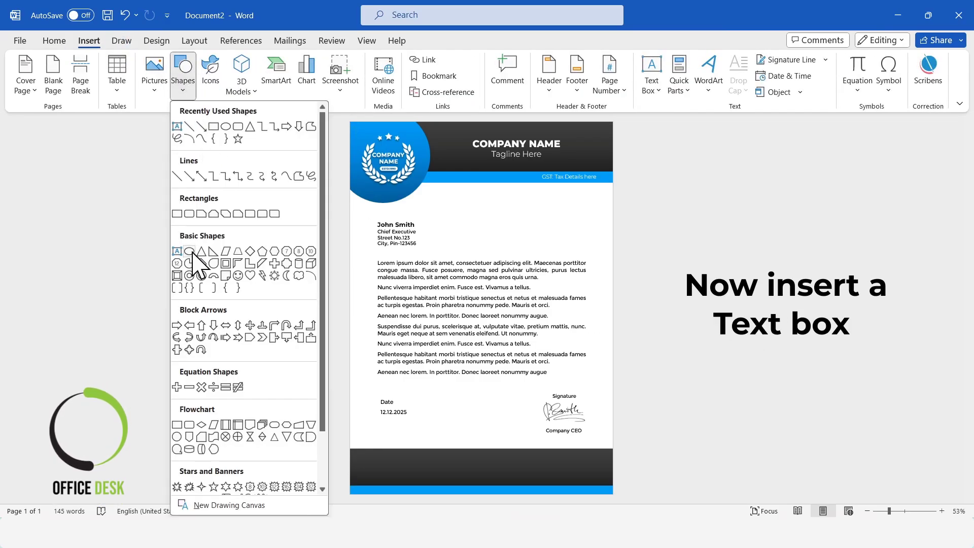
left_click(177, 251)
left_click_drag(375, 461, 426, 470)
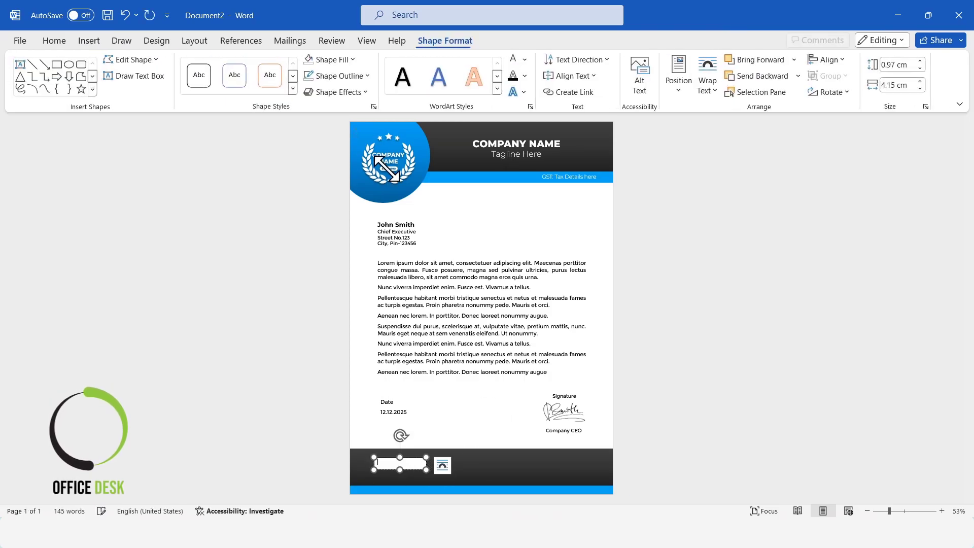
Give the footer text box no fill and a white outline.
left_click(335, 60)
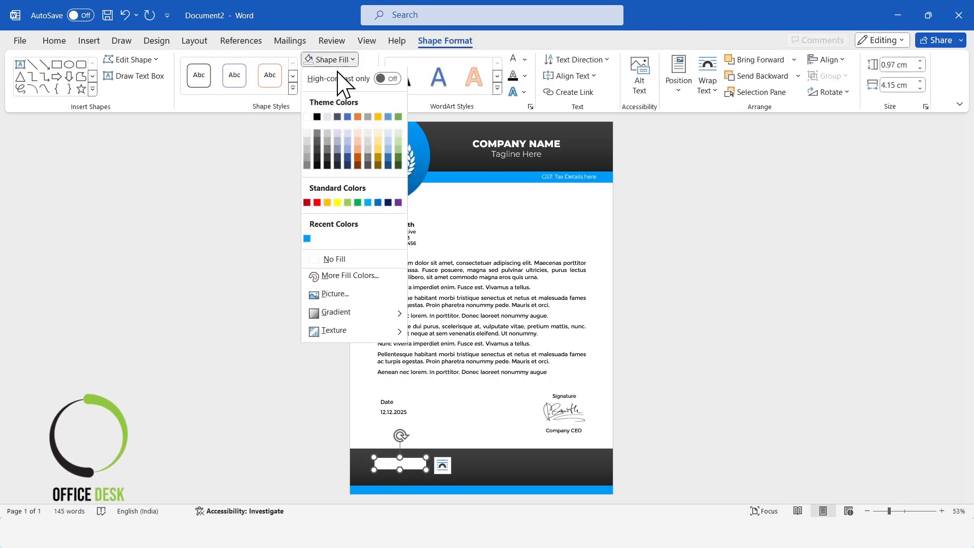
left_click(354, 259)
left_click(341, 77)
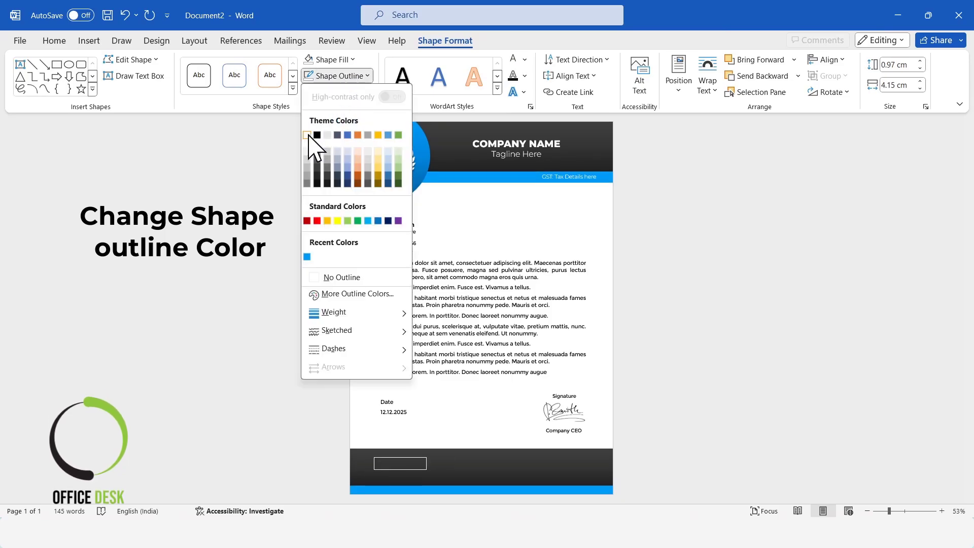
left_click(307, 135)
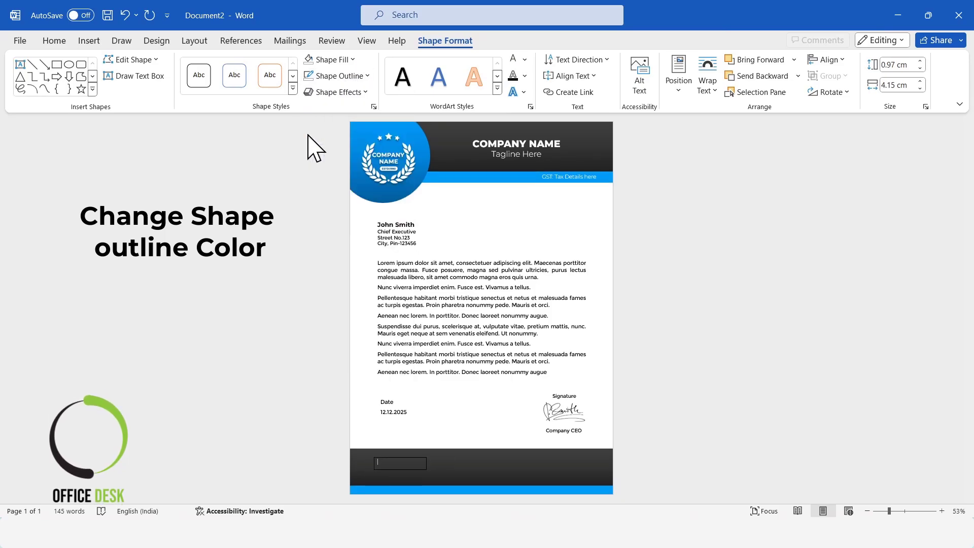
Narrow the footer text box to a width of 2.9 cm.
left_click(888, 510)
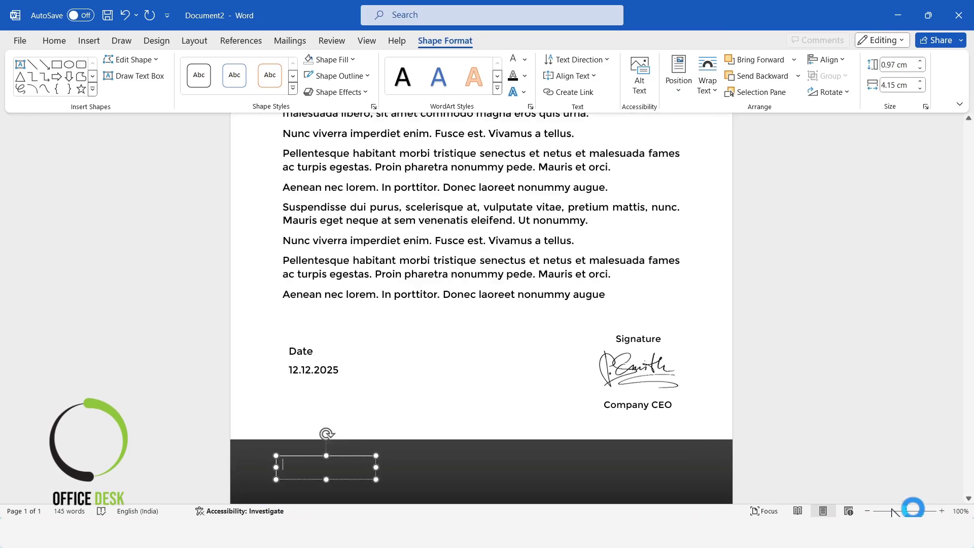
scroll(335, 406, "down", 2)
left_click_drag(376, 433, 370, 432)
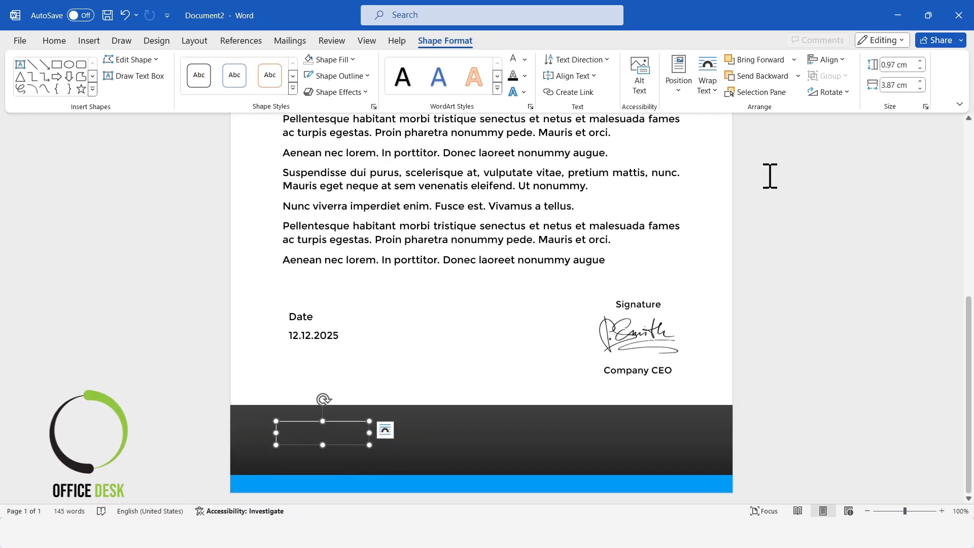
left_click(920, 88)
left_click(920, 89)
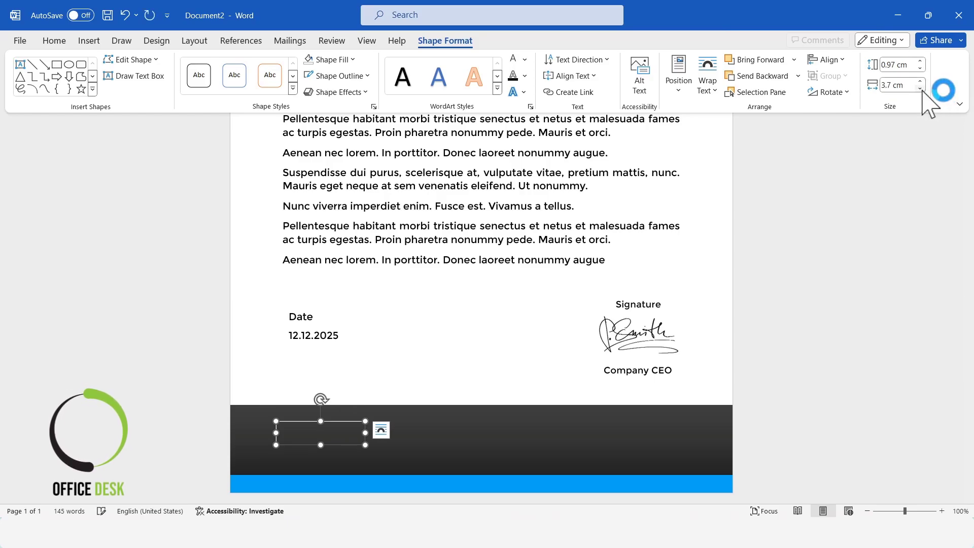
left_click(920, 89)
left_click(920, 88)
left_click(920, 88)
left_click(920, 89)
left_click(920, 88)
left_click(920, 89)
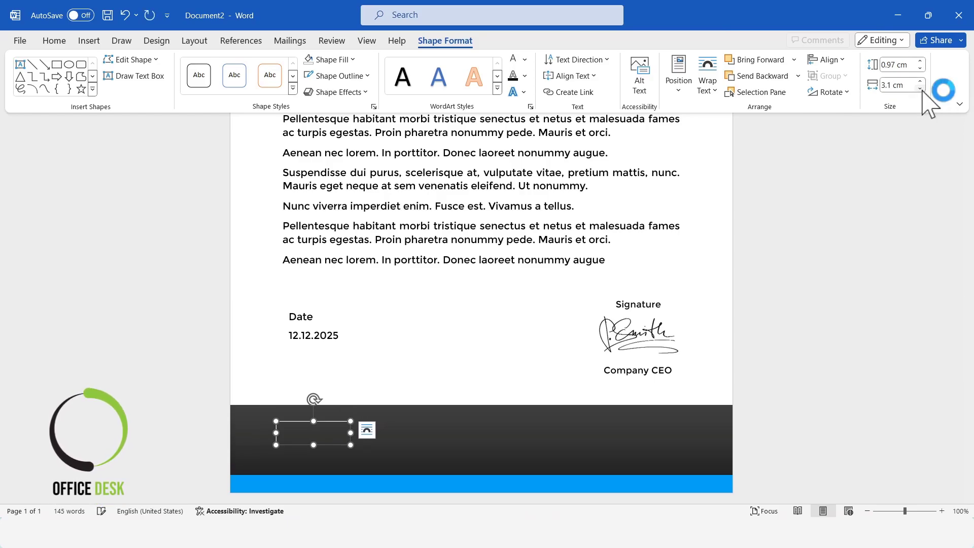
left_click(920, 89)
left_click(920, 89)
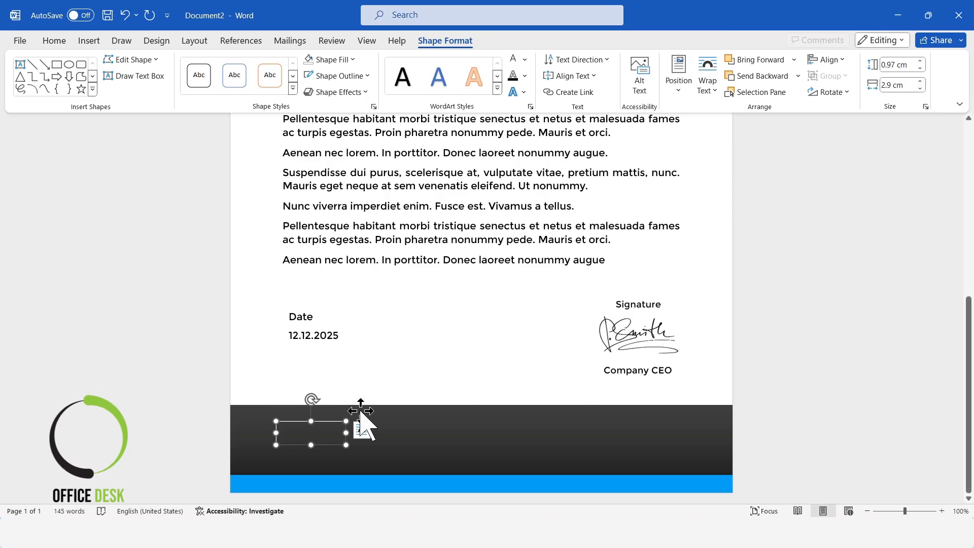
Move the footer text box slightly right so it lines up below the Date text, and set its width to 2.7 cm.
left_click_drag(333, 423, 347, 422)
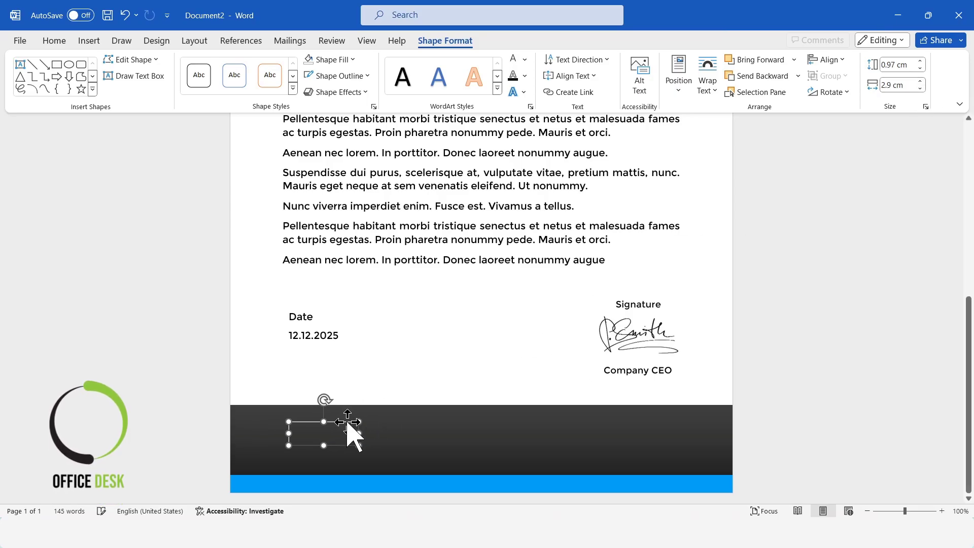
left_click(920, 88)
left_click(921, 88)
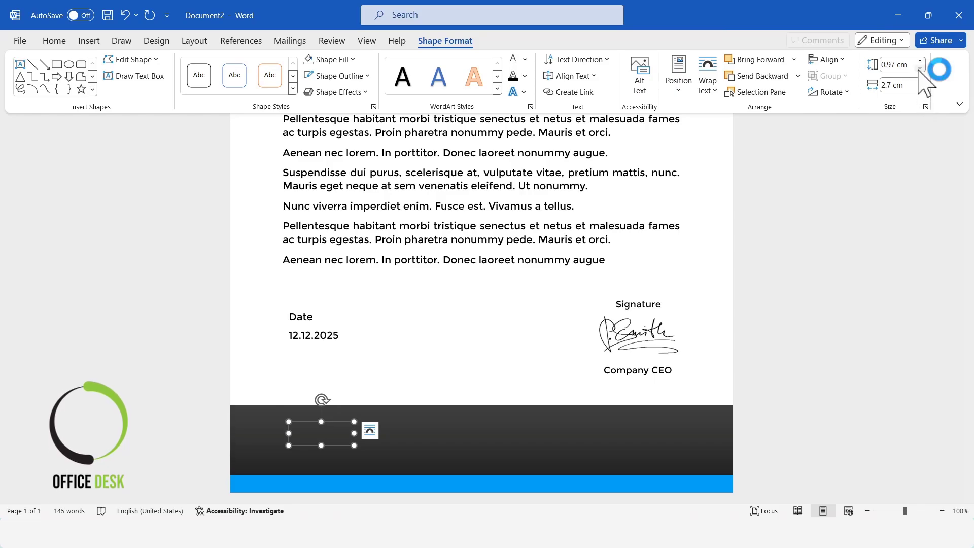
Set the footer text box height to 0.8 cm and enter the text "Contact" in it.
left_click(921, 68)
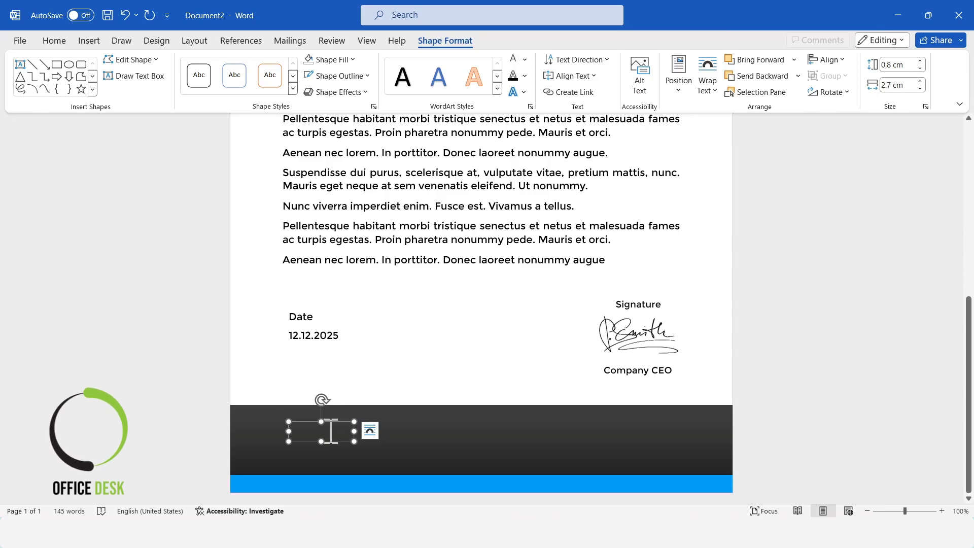
type("Contact")
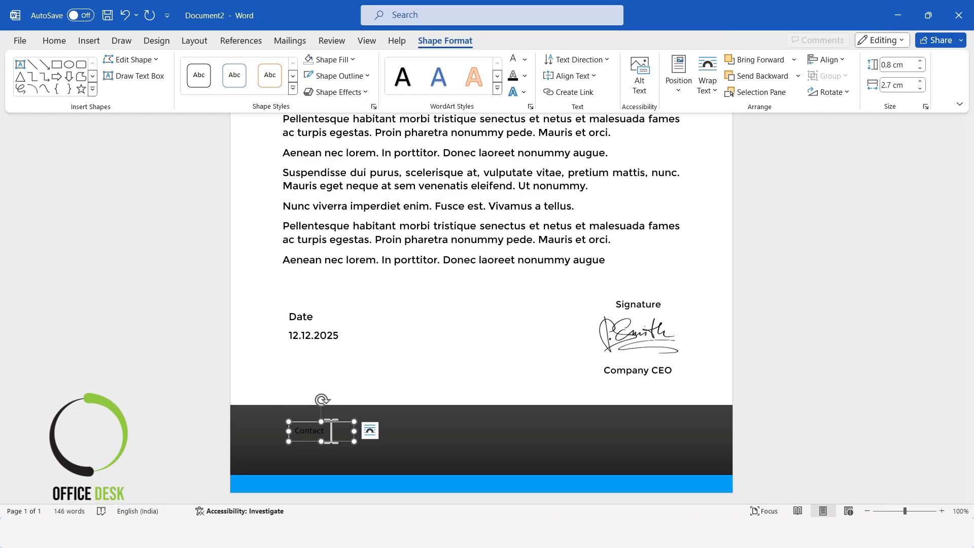
Format the Contact text in the footer as white, uppercase Montserrat at size 10, centered in its box.
double_click(330, 430)
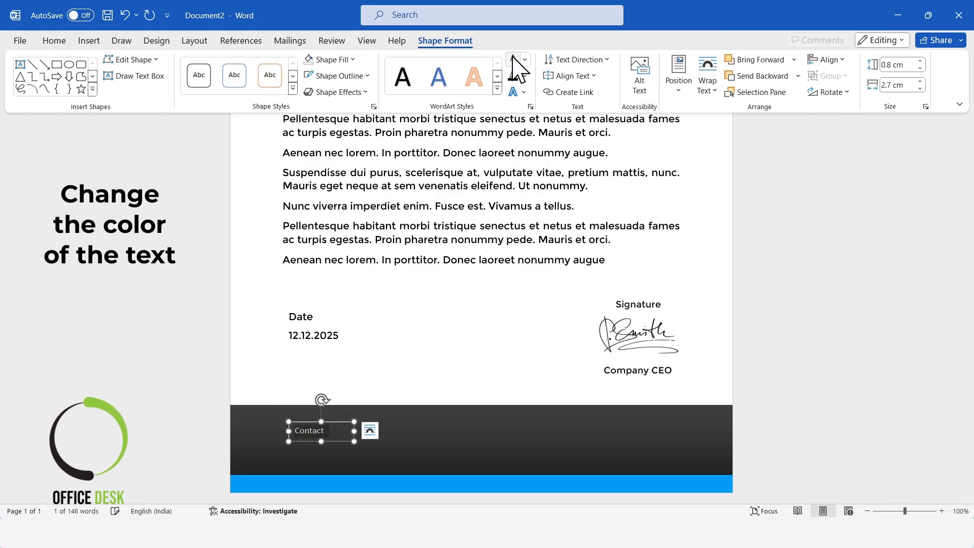
left_click(54, 40)
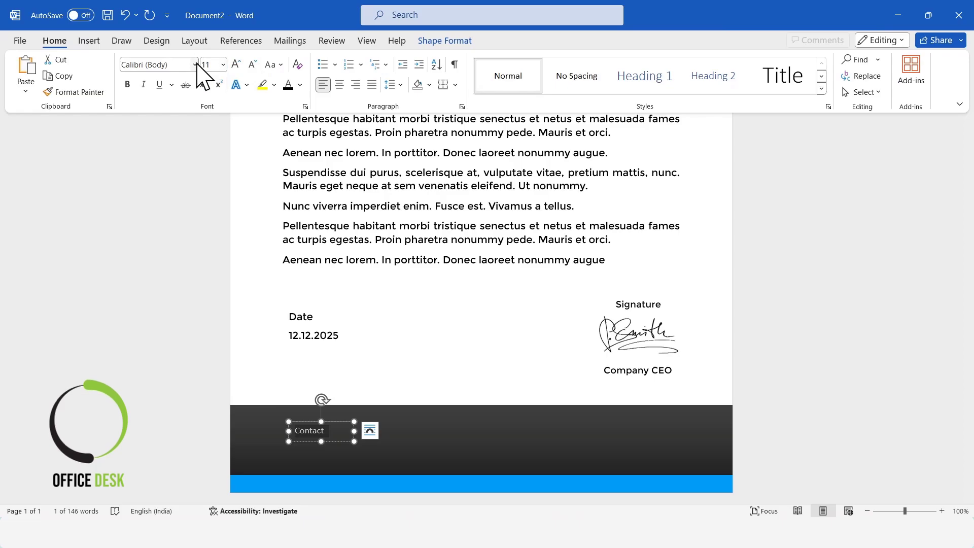
left_click(195, 65)
left_click(199, 222)
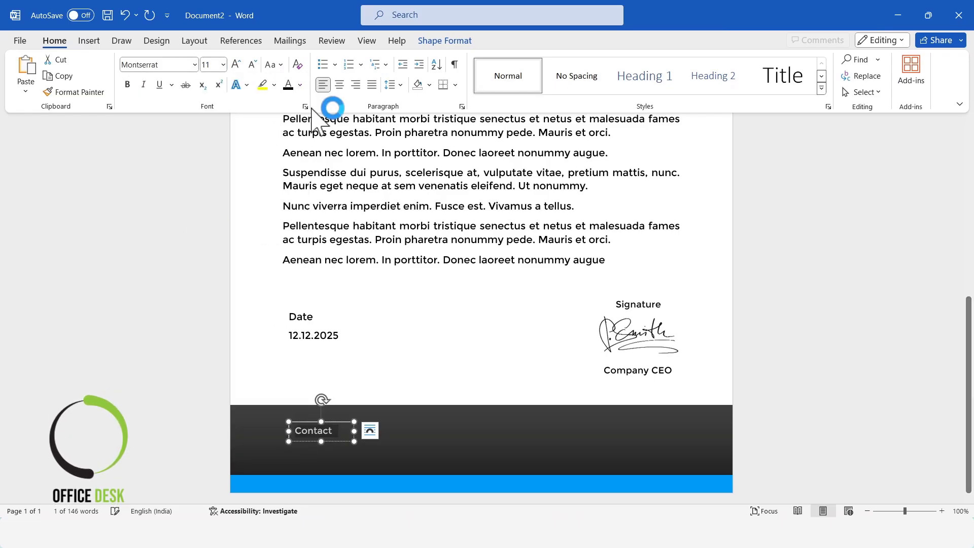
left_click(273, 65)
left_click(302, 115)
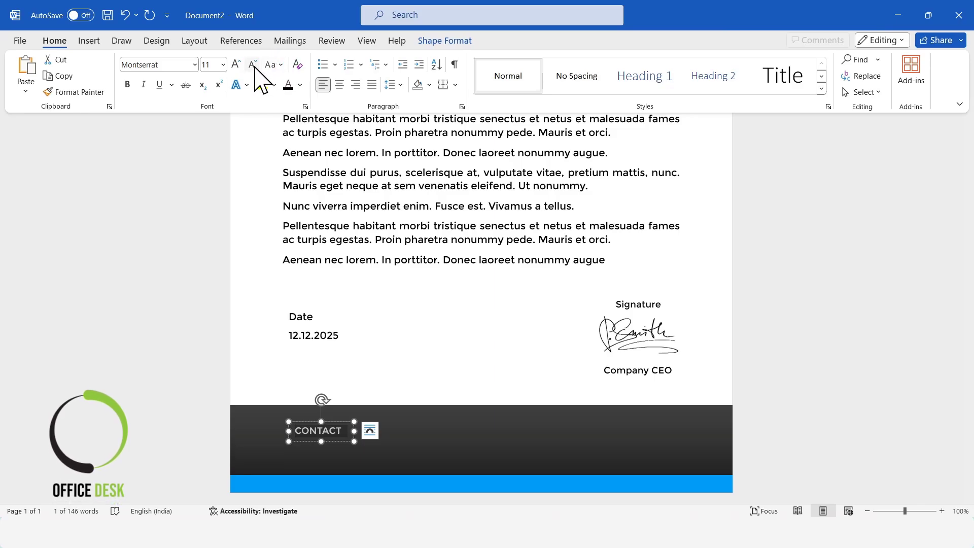
left_click(340, 84)
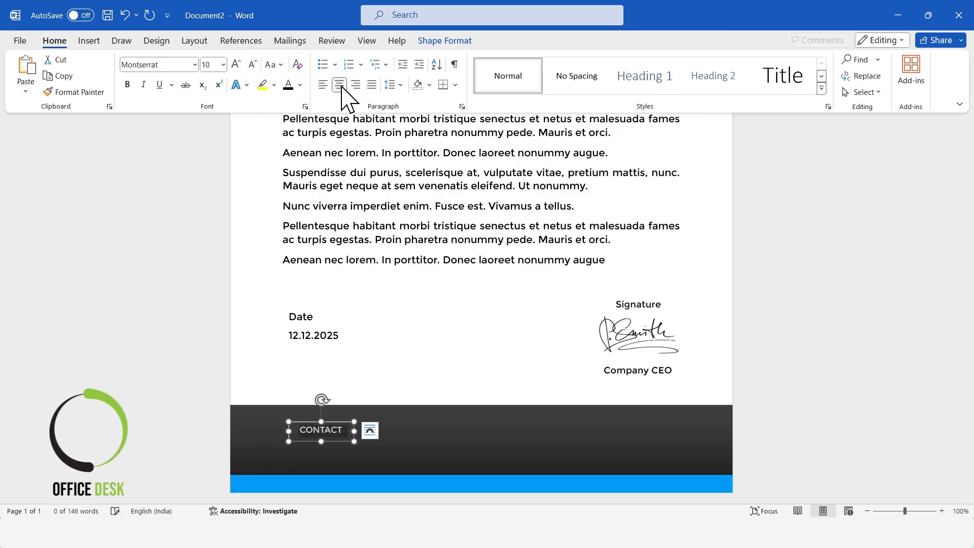
left_click(512, 449)
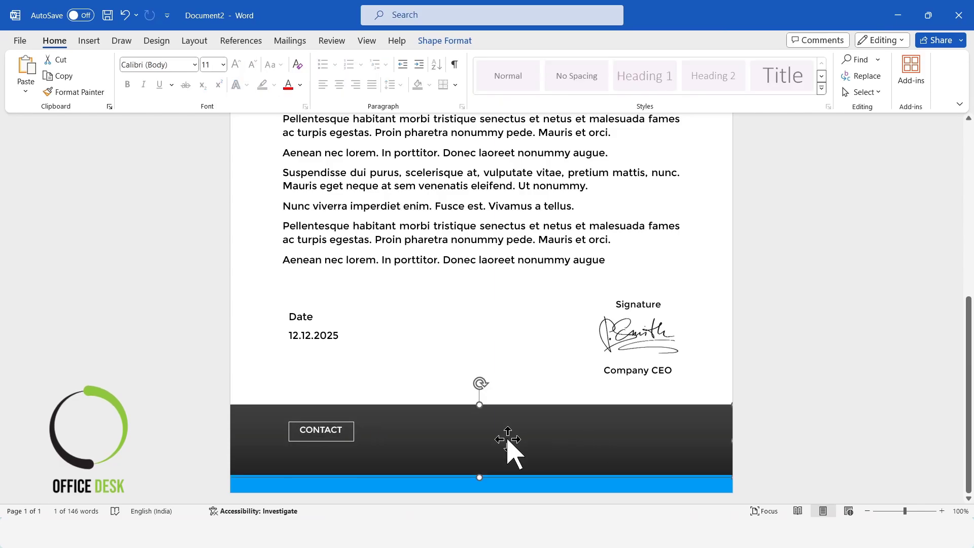
Reduce the height of the CONTACT text box to 0.7 cm.
left_click(341, 433)
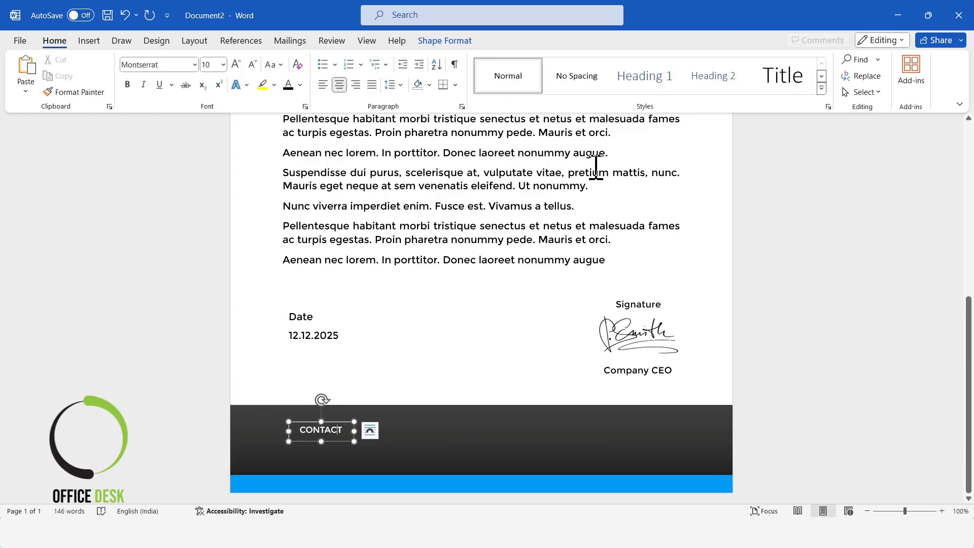
left_click(446, 41)
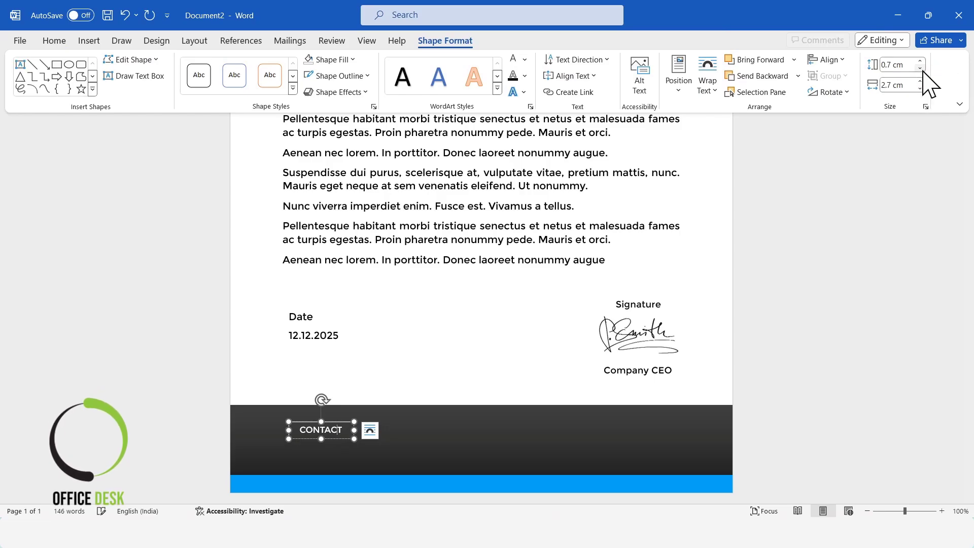
left_click(463, 452)
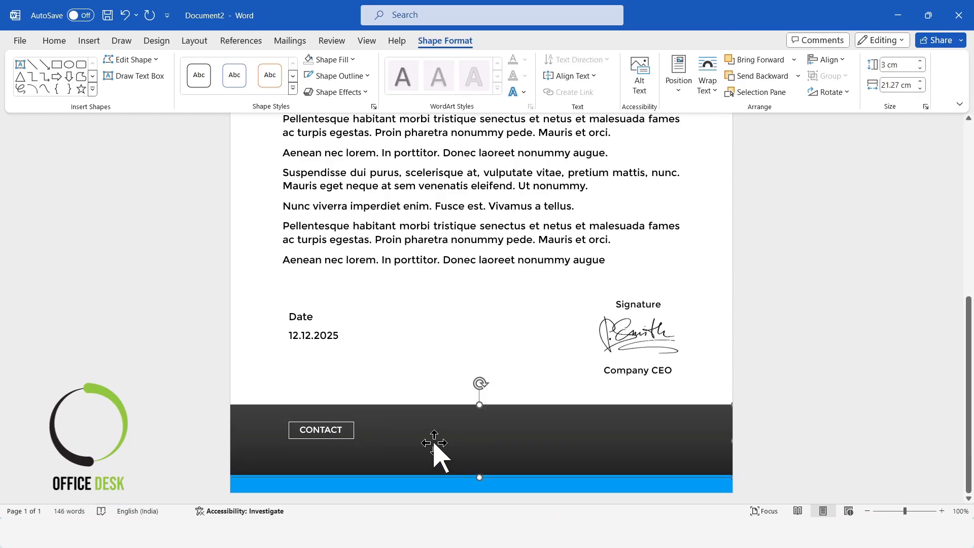
Duplicate the CONTACT text box, place the copy near the middle of the footer bar, and remove its outline.
left_click(346, 429)
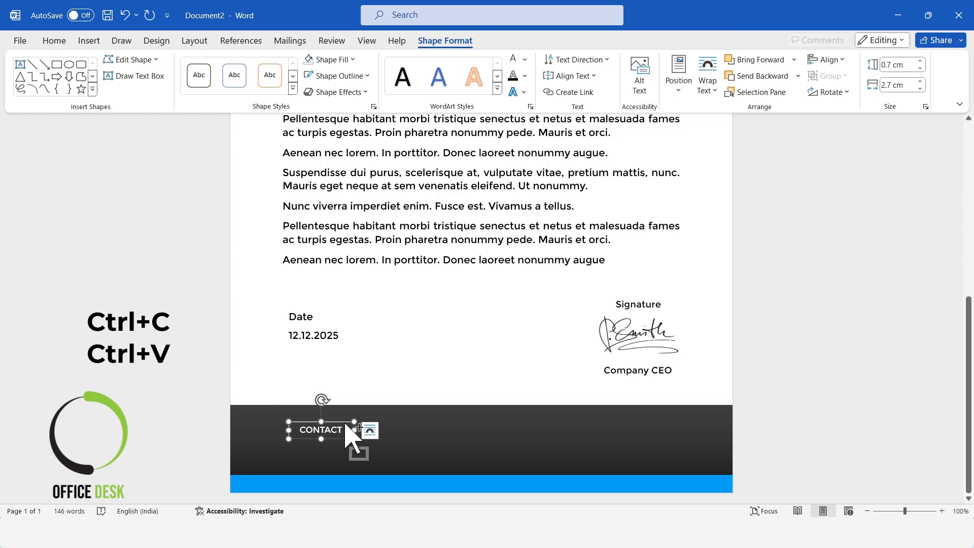
key("ctrl+c")
key("ctrl+v")
left_click_drag(346, 433, 472, 433)
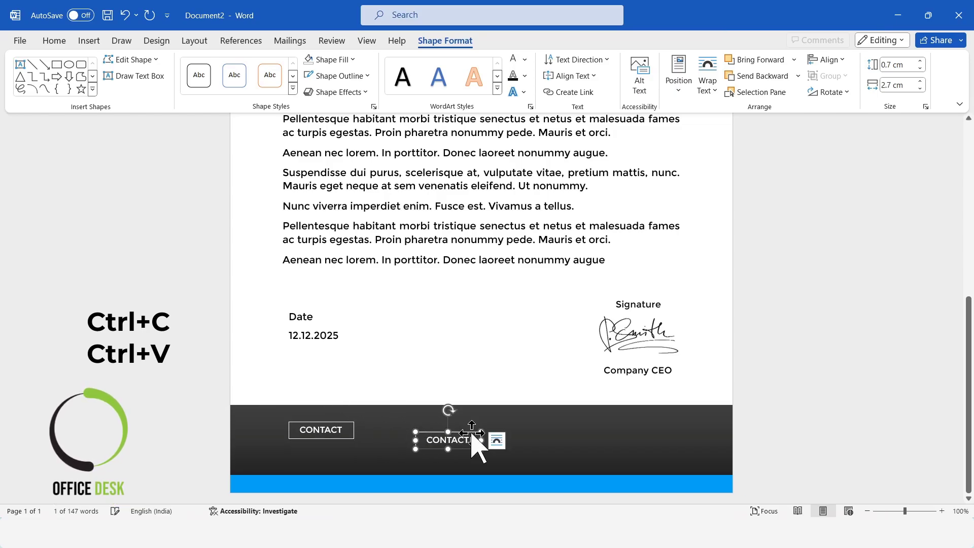
left_click(348, 77)
left_click(350, 277)
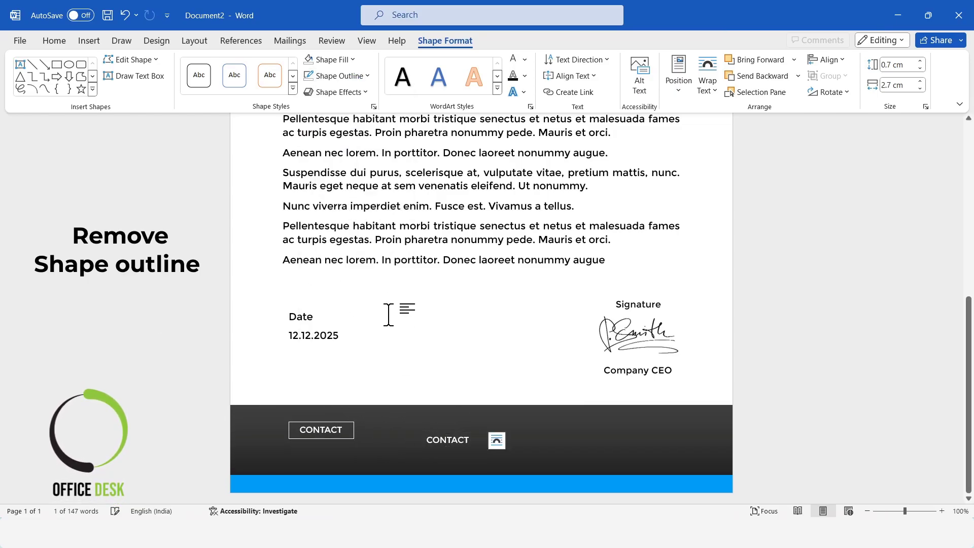
Enlarge the copied text box to about 5.46 by 1.27 cm and replace its text with a placeholder phone number.
left_click(459, 444)
left_click_drag(448, 449, 547, 448)
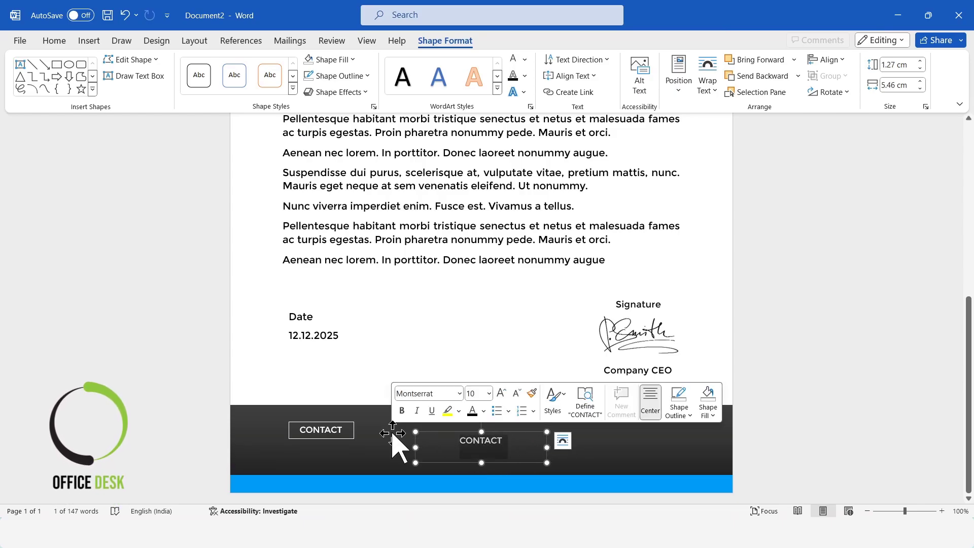
key("Delete")
type("0000 0000")
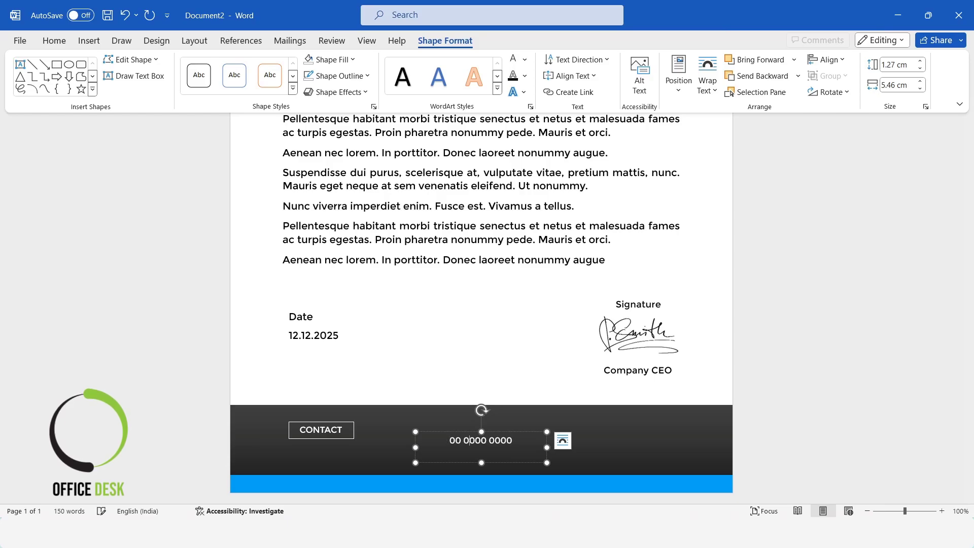
left_click(503, 440)
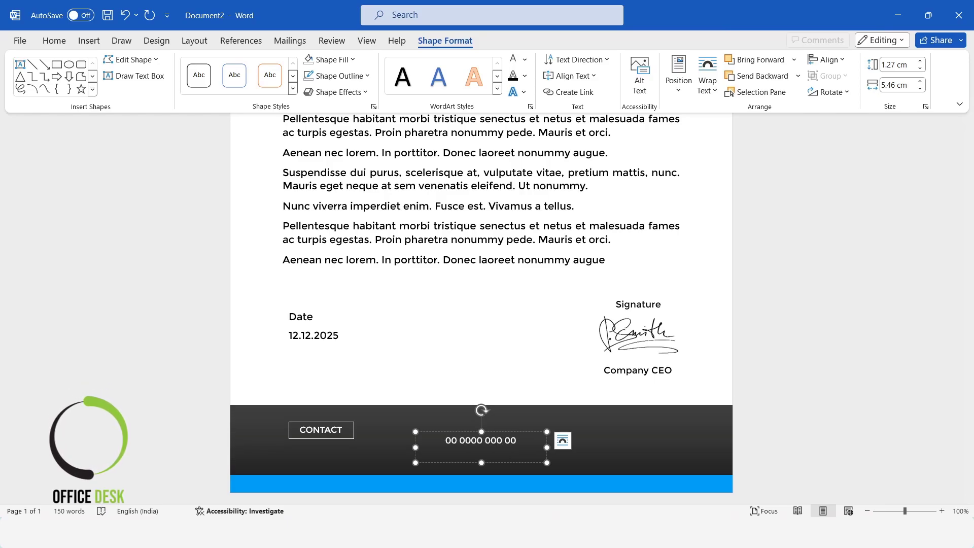
Copy the phone number onto a second line and extend the text box height to about 1.88 cm.
left_click_drag(520, 441, 406, 442)
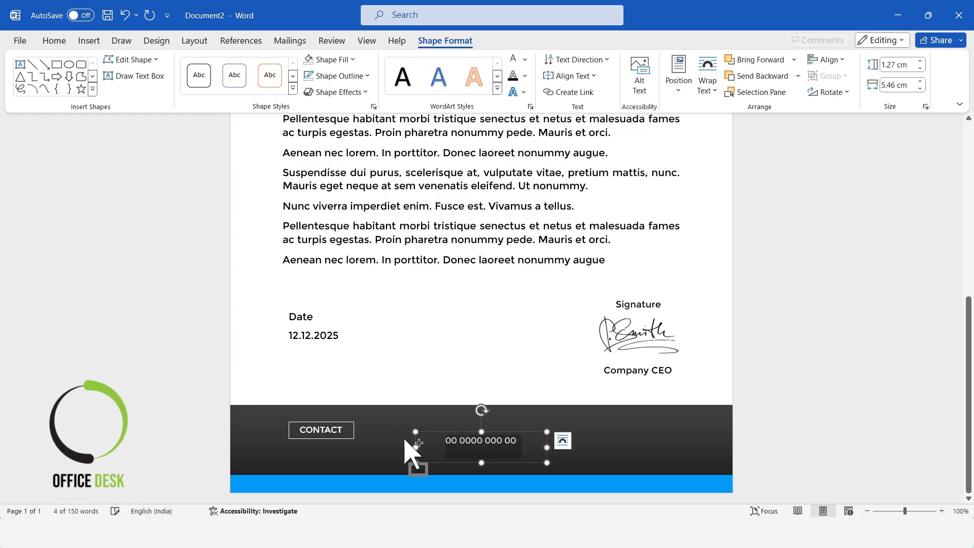
left_click(528, 441)
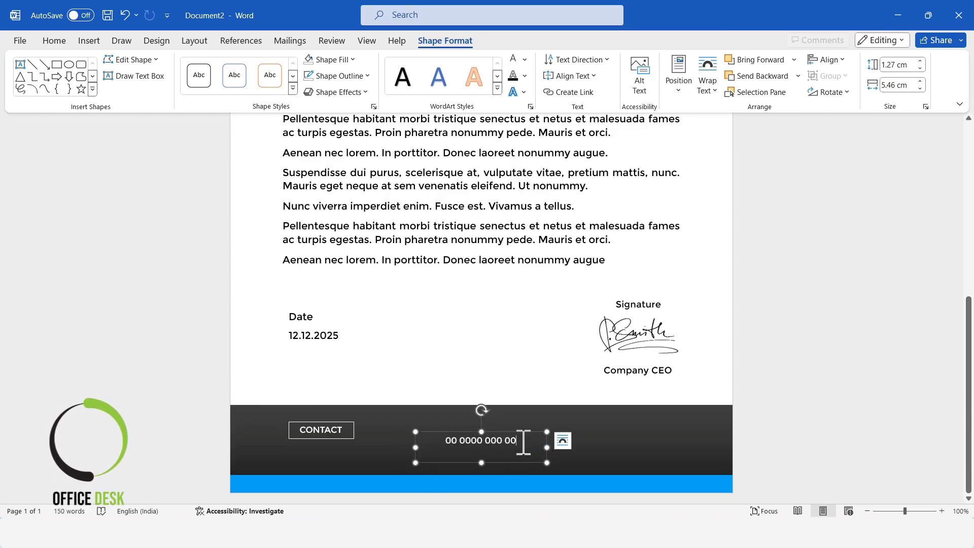
key("Return")
key("ctrl+v")
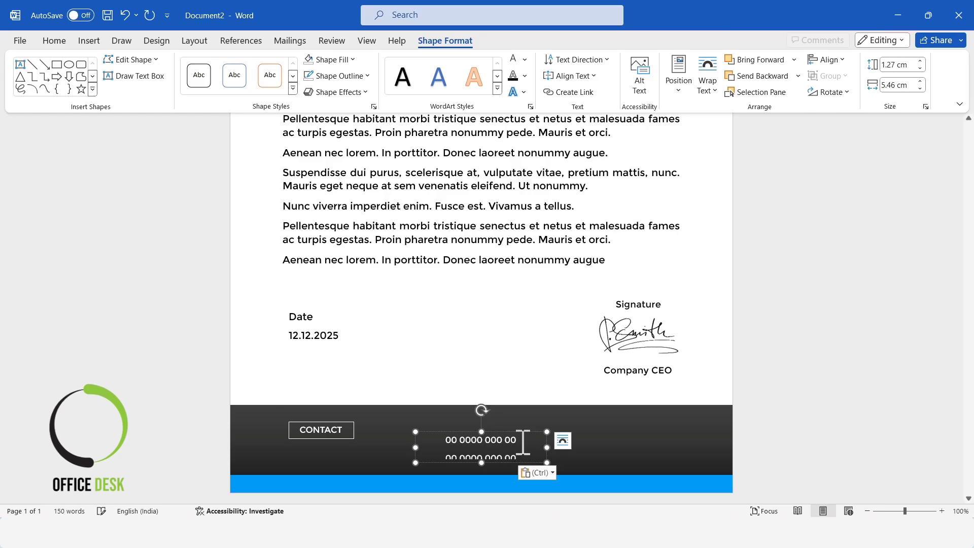
left_click_drag(480, 463, 479, 478)
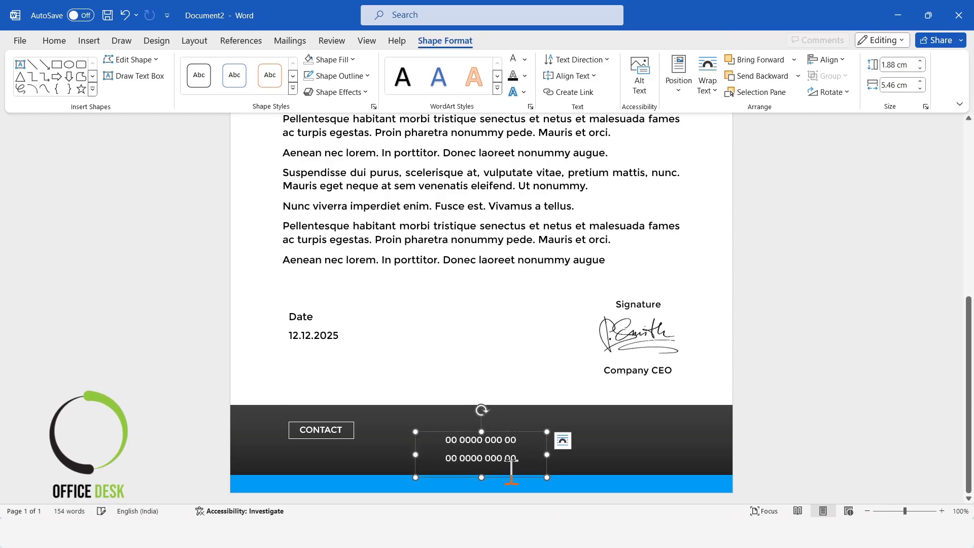
Remove the space after the two phone number lines, and fit the shortened text box directly below the CONTACT label.
key("ctrl+a")
left_click(53, 40)
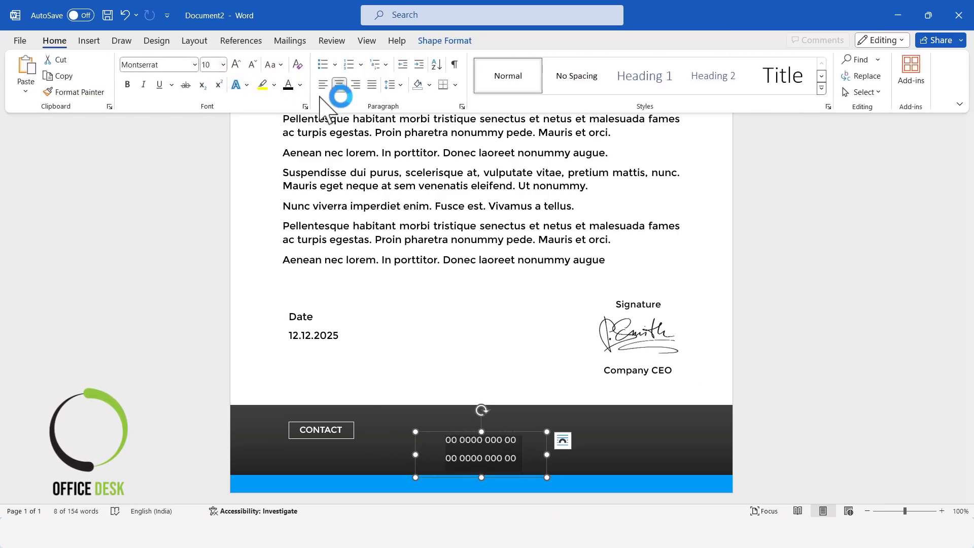
left_click(395, 85)
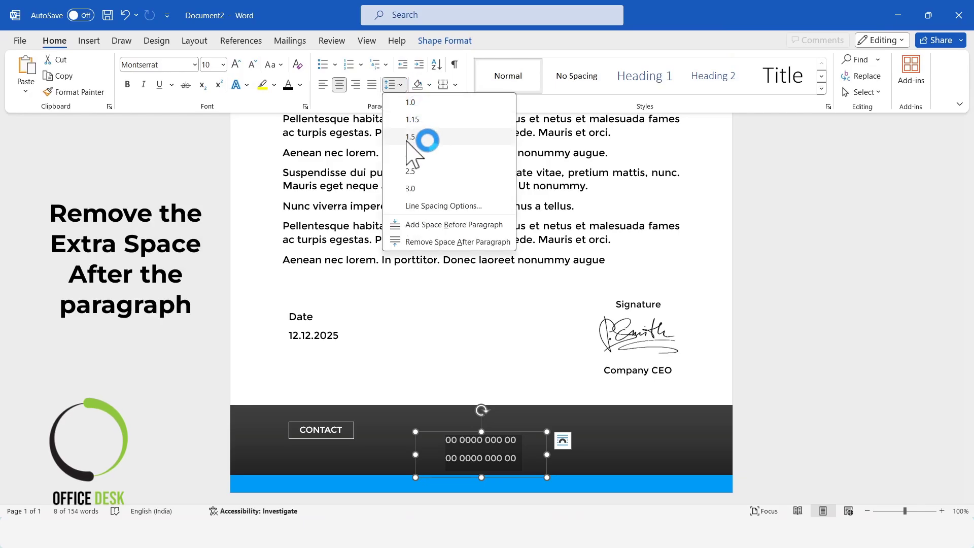
left_click(424, 241)
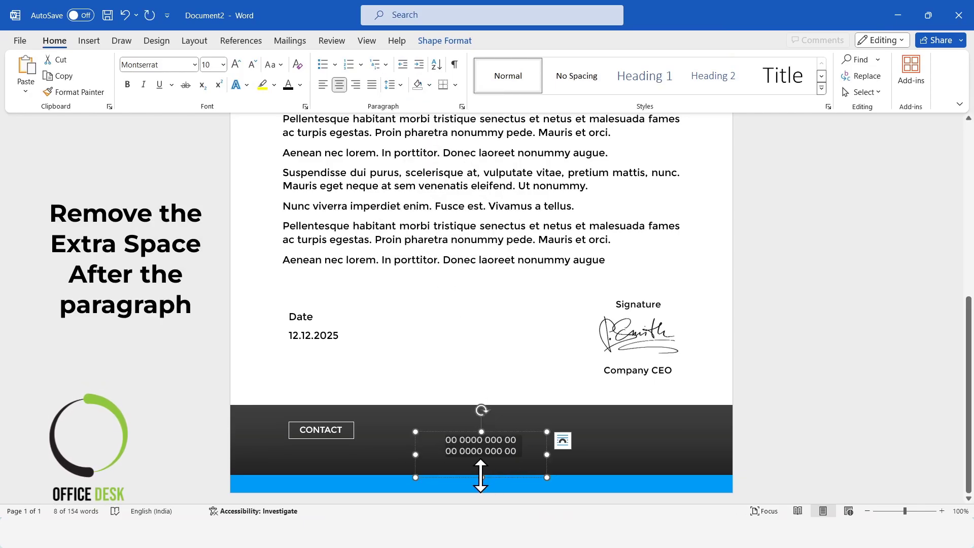
left_click_drag(482, 477, 348, 437)
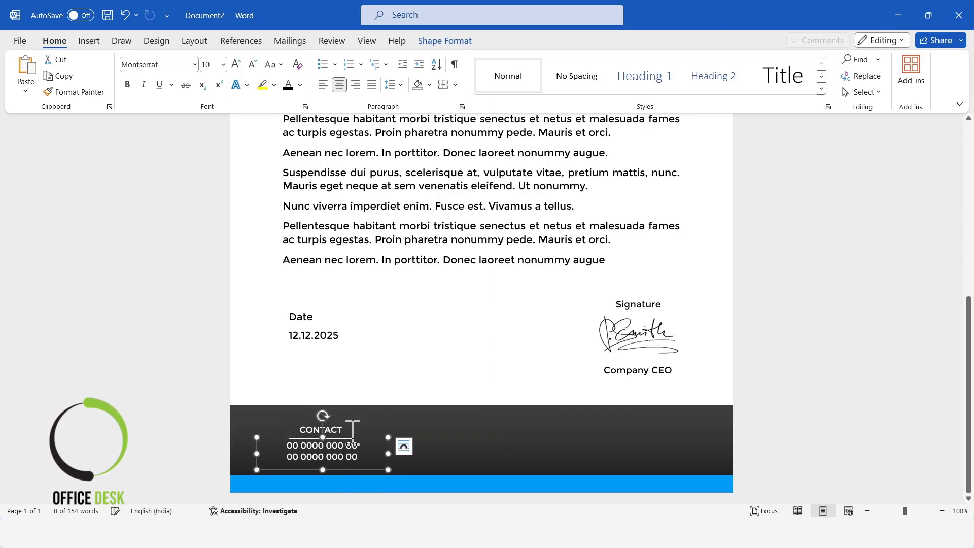
Align the CONTACT label and the phone number box to each other with Align Center, and group them.
left_click(352, 429, "ctrl")
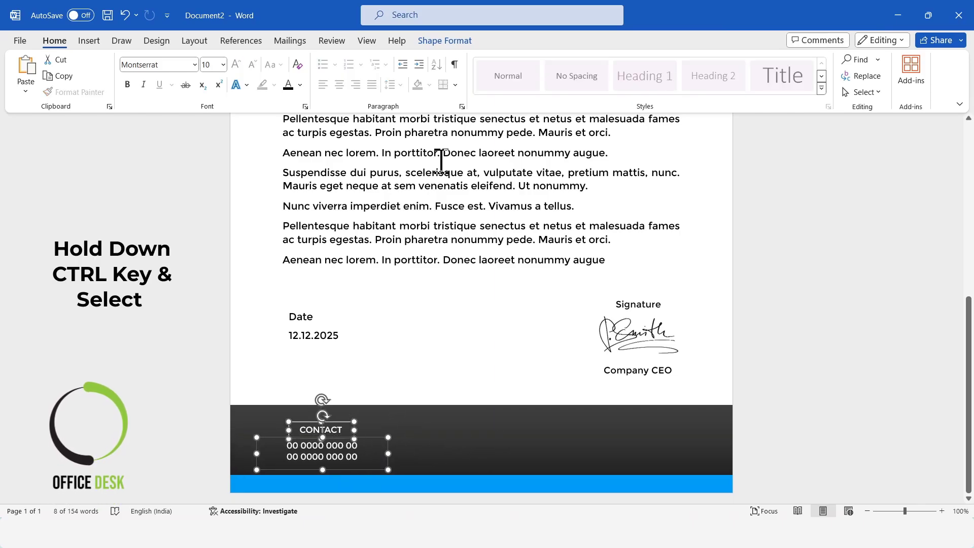
left_click(445, 41)
left_click(826, 59)
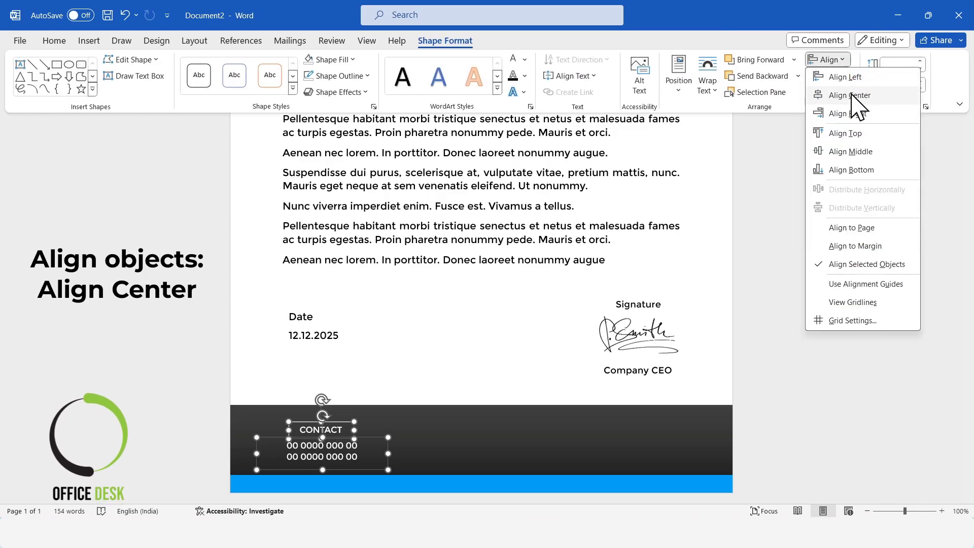
left_click(849, 91)
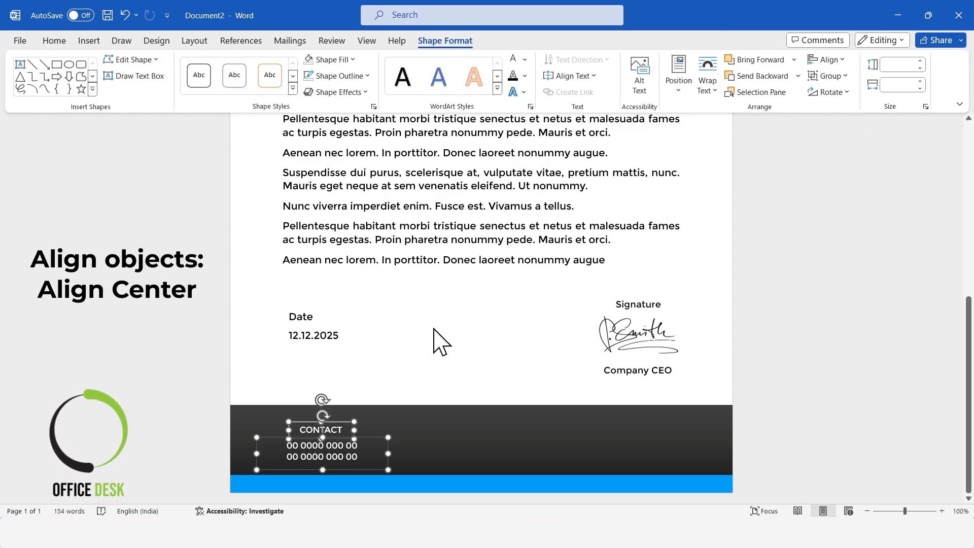
right_click(344, 438)
left_click(406, 233)
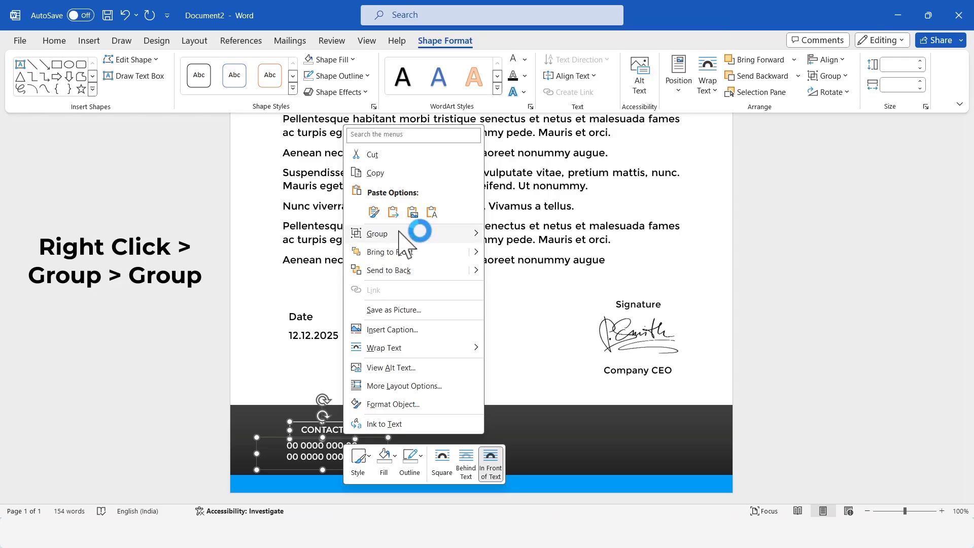
left_click(502, 235)
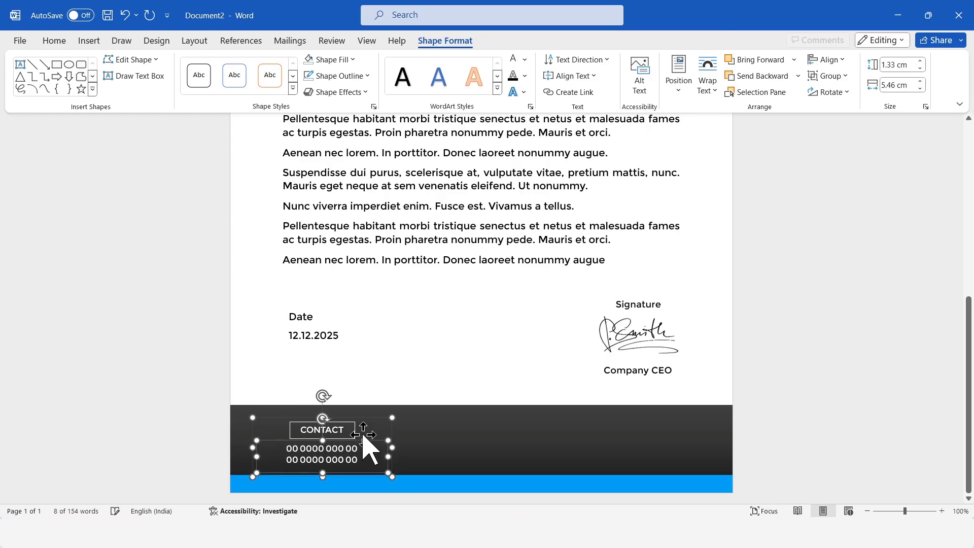
Duplicate the grouped contact block and place the copy level with the original, near the middle of the footer bar.
left_click(373, 420)
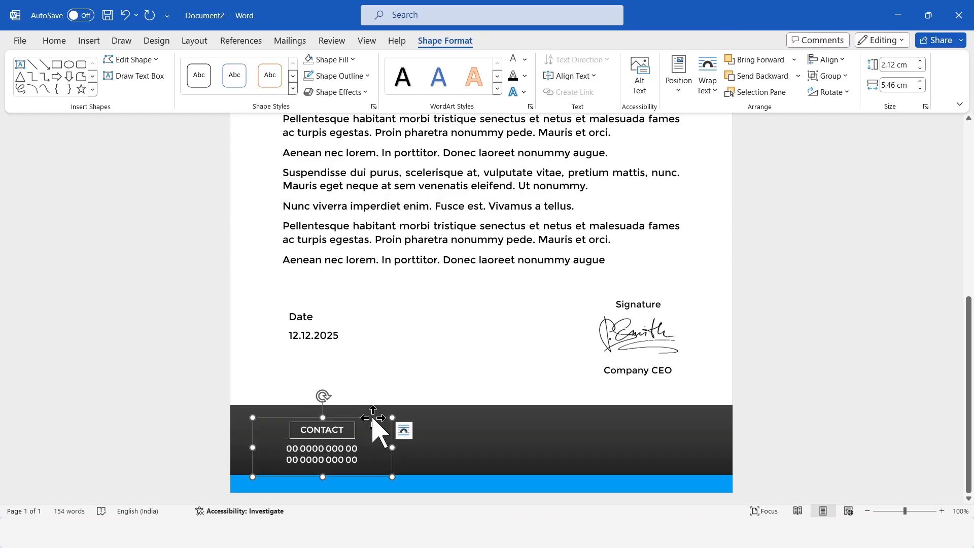
key("ctrl+c")
key("ctrl+v")
left_click_drag(369, 426, 534, 417)
Replace the copied block's CONTACT label with "Web" and change it to uppercase.
left_click(459, 430)
left_click_drag(460, 430, 576, 456)
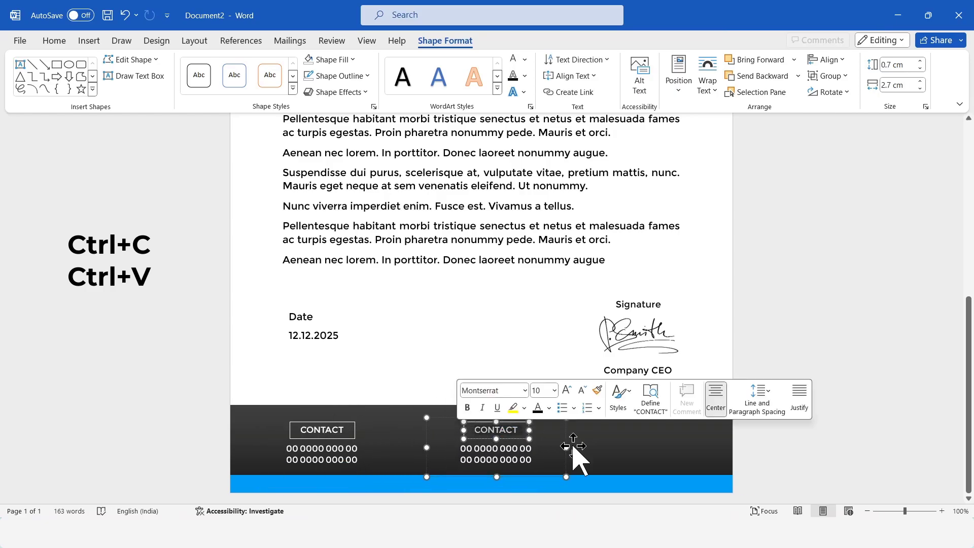
type("Web")
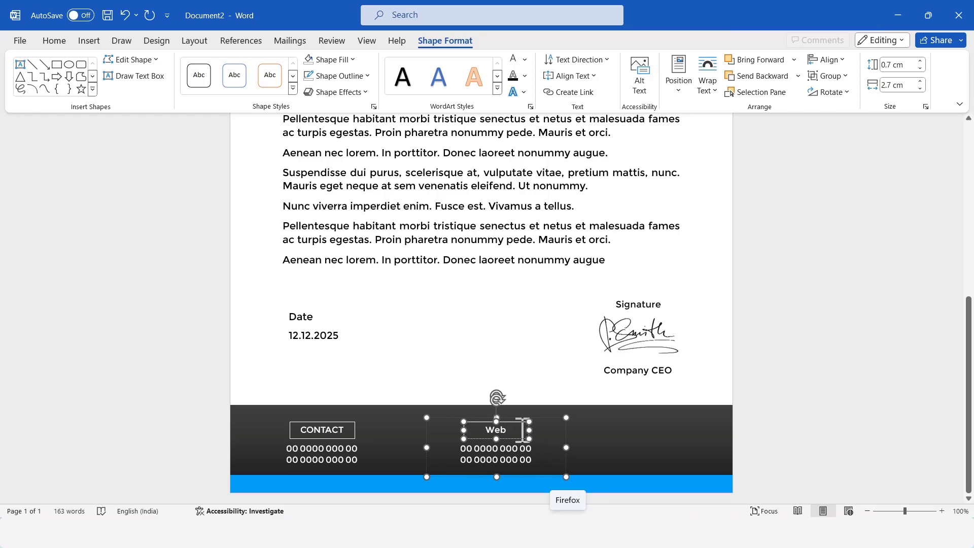
double_click(487, 430)
left_click(54, 41)
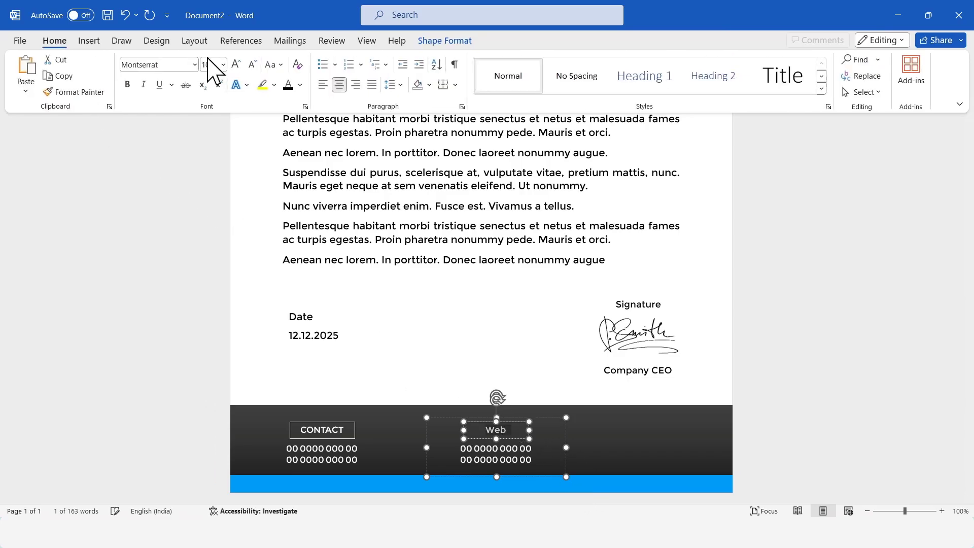
left_click(274, 65)
left_click(304, 115)
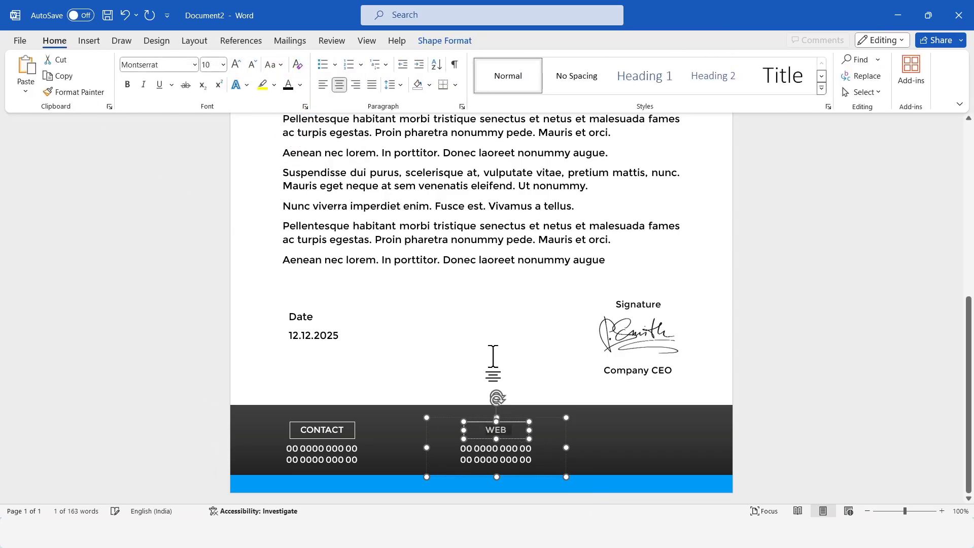
Replace the first phone number line below the WEB label with "Website Here".
left_click(491, 354)
left_click_drag(455, 449, 532, 449)
type("Webs")
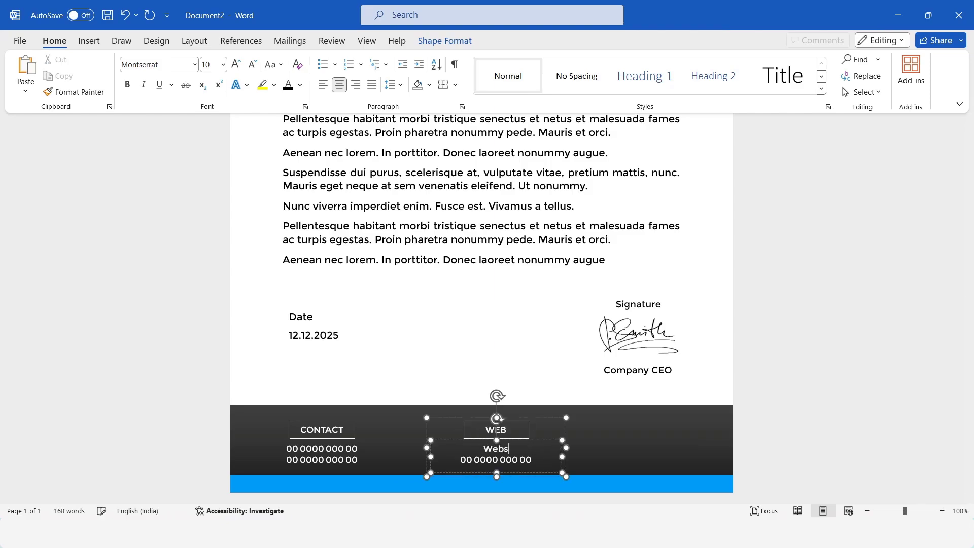
type("ite Name H")
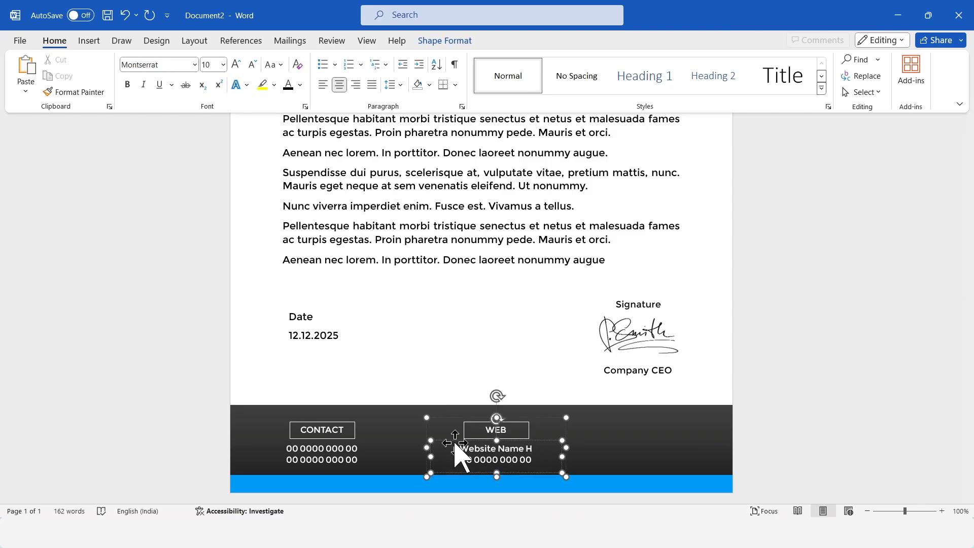
key("BackSpace")
key("BackSpace")
key("BackSpace")
key("BackSpace")
key("BackSpace")
key("BackSpace")
type("Here")
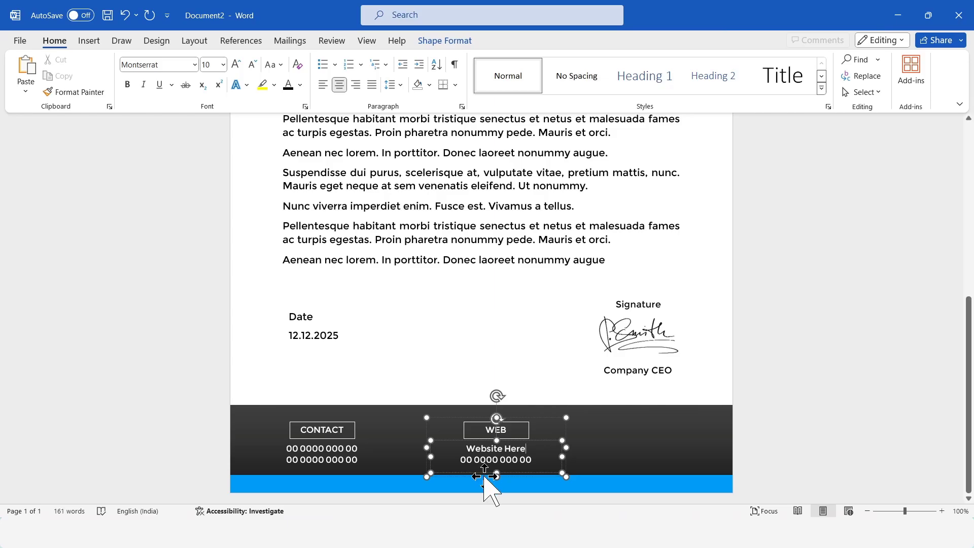
Replace the second line below WEB with "Mail Id Here" and put "Your" in front of both the website and mail lines.
left_click_drag(532, 460, 459, 459)
type("Mai")
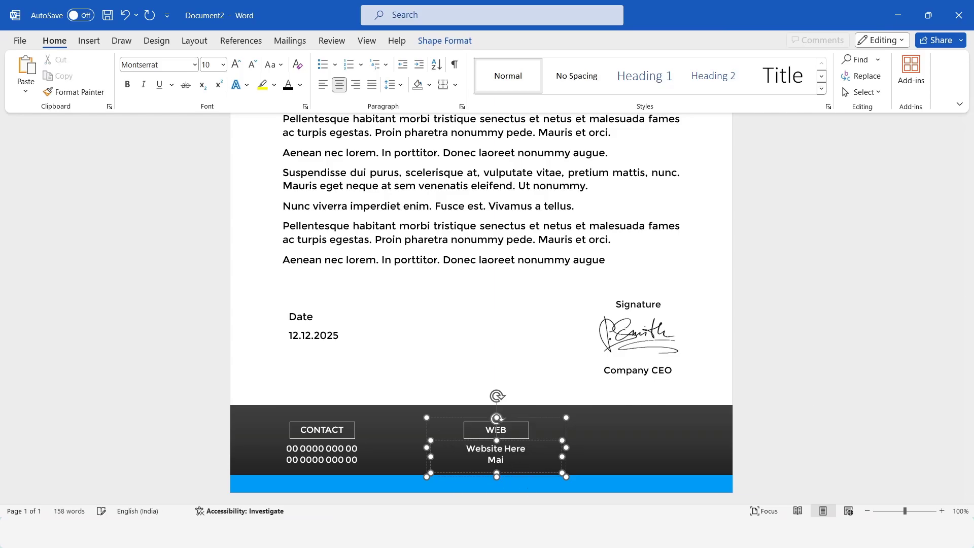
type("l Id Here")
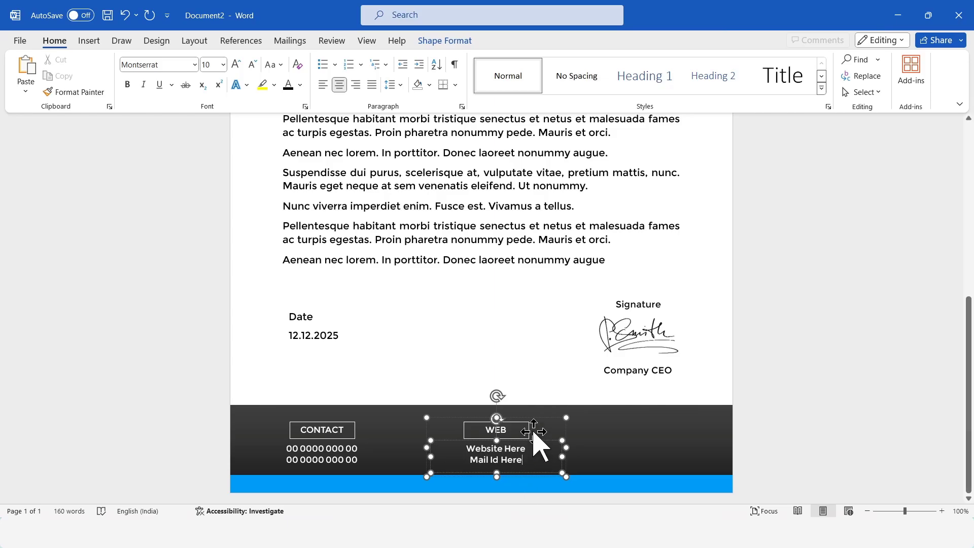
left_click(467, 448)
type("Your")
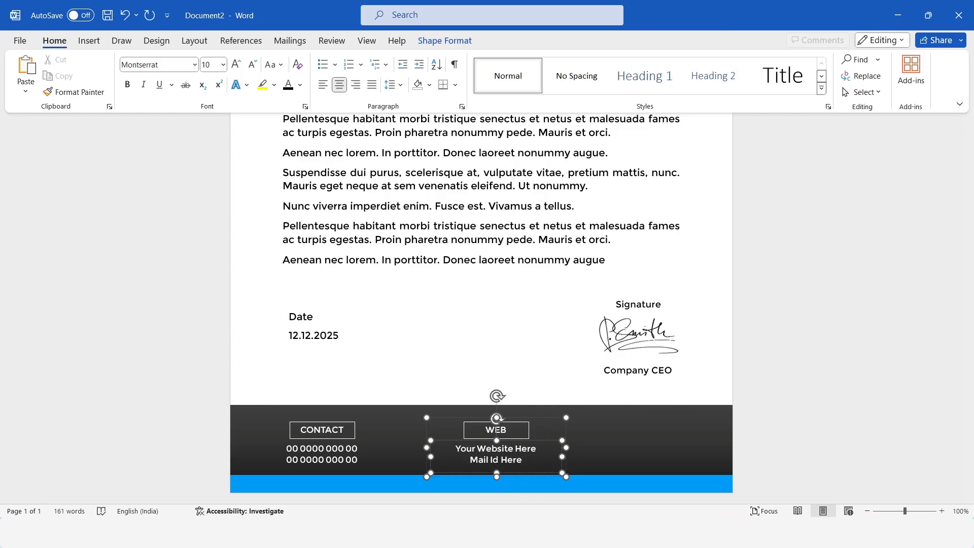
left_click(476, 460)
type("Yoiu")
Duplicate the grouped WEB block and place the copy level with it, below the signature block in the footer bar.
left_click(537, 419)
key("ctrl+c")
key("ctrl+v")
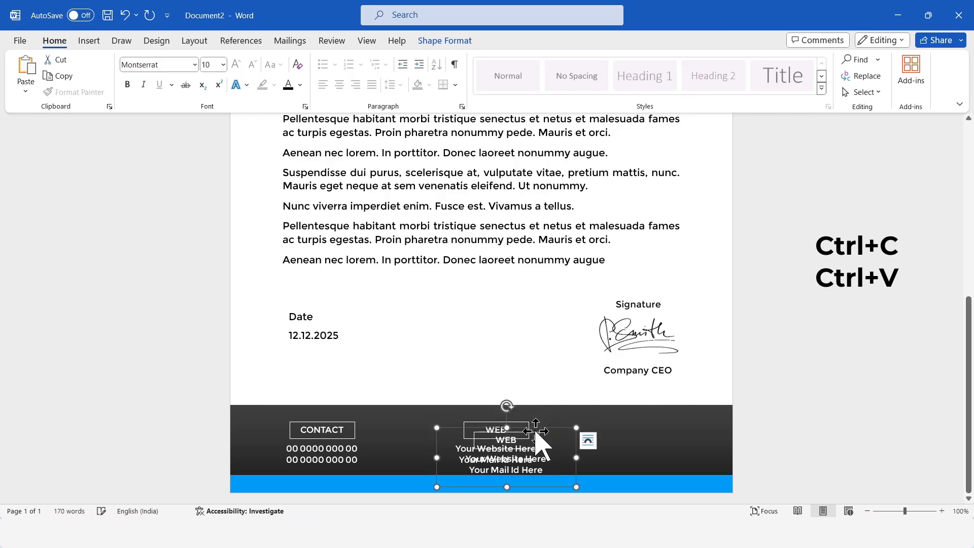
left_click_drag(544, 441, 693, 419)
Change the copied block's label to "Address" and its two lines to "Street Name here" and "City Name Here".
left_click(668, 431)
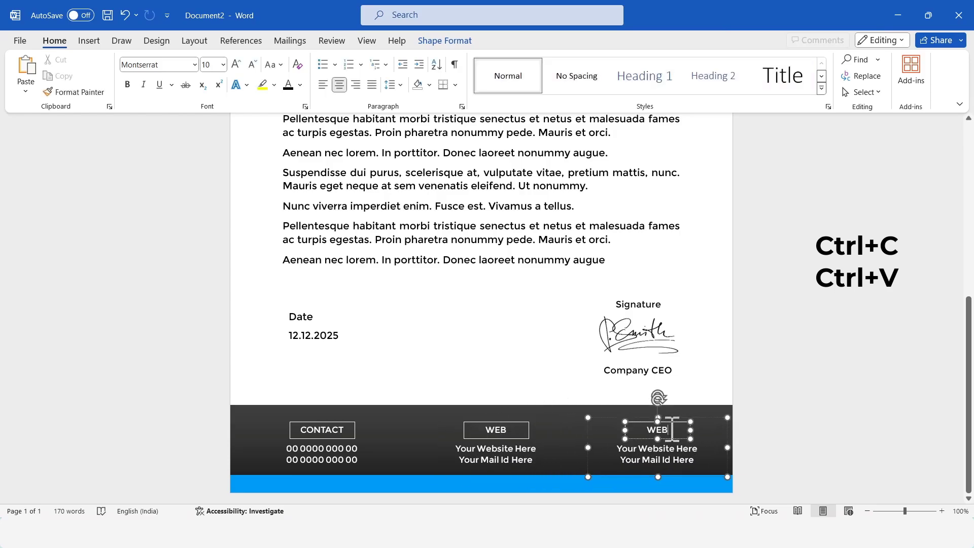
key("BackSpace")
key("BackSpace")
key("BackSpace")
type("Address")
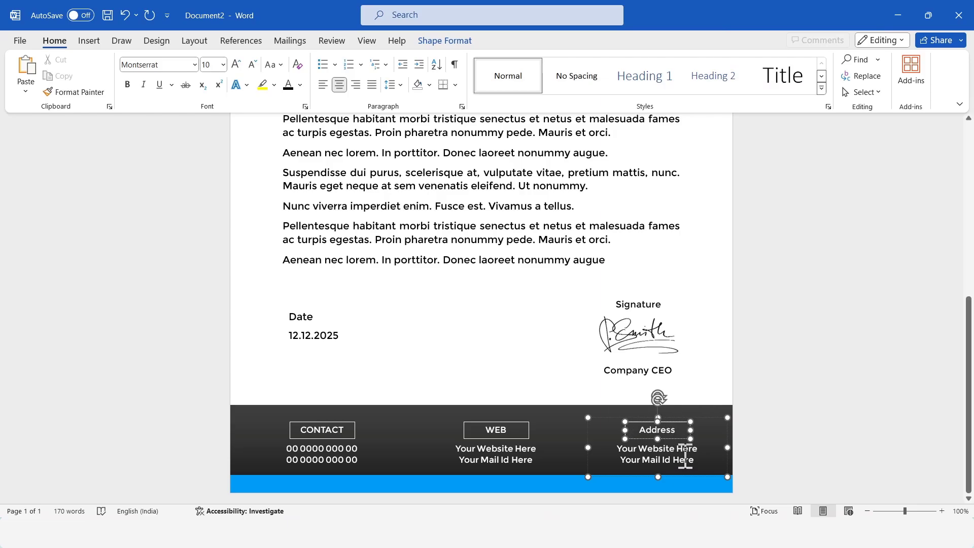
left_click_drag(699, 449, 612, 449)
type("Street Name here")
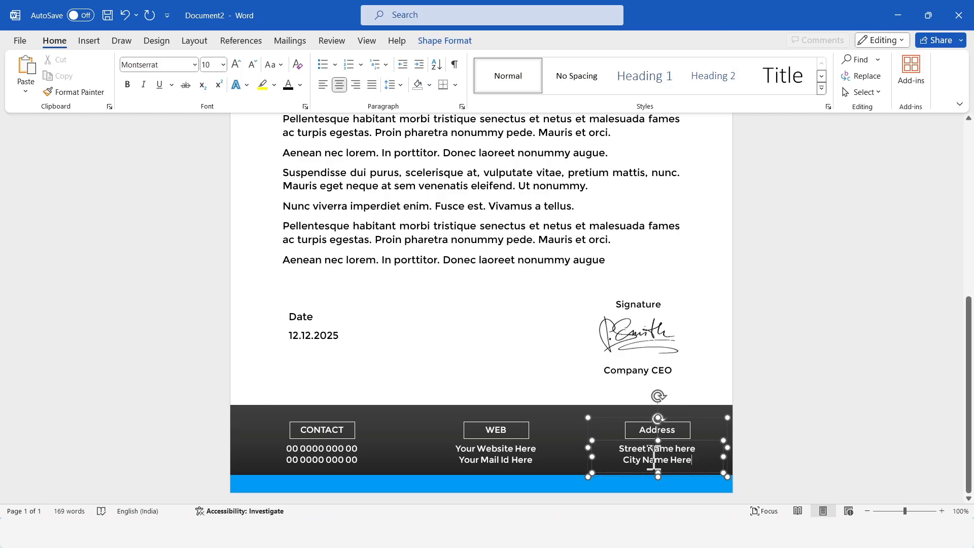
Distribute the contact, web and address blocks horizontally in the footer and align them with Align Top.
key("ctrl+Home")
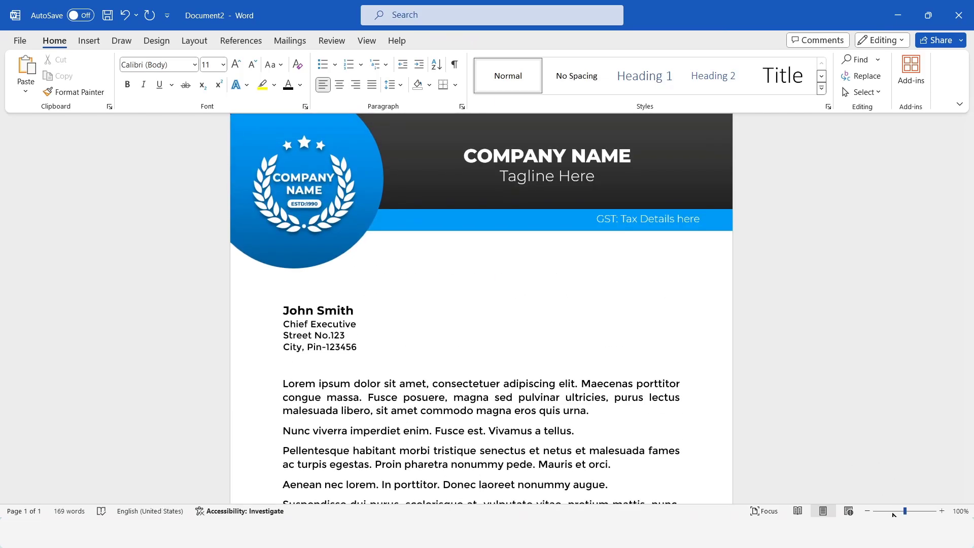
left_click_drag(905, 511, 890, 513)
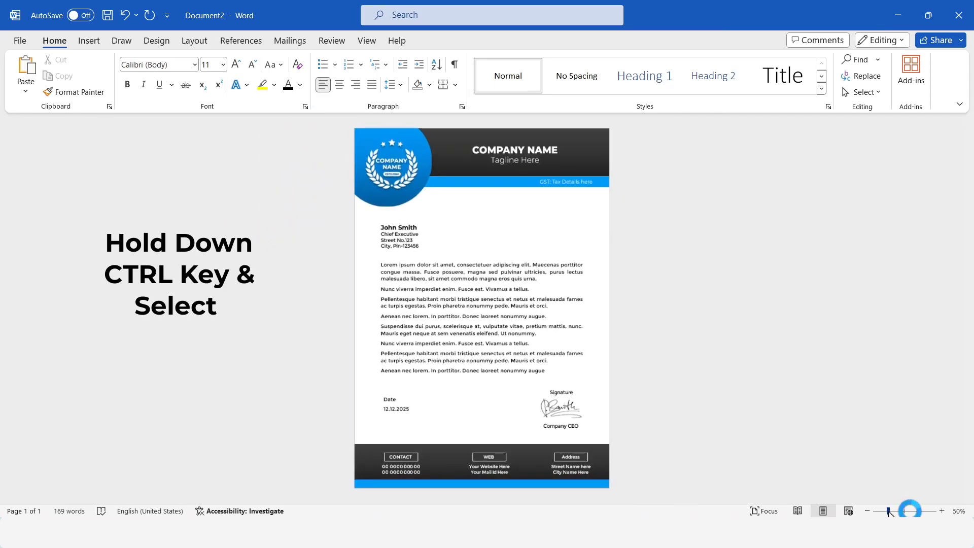
left_click(416, 465, "ctrl")
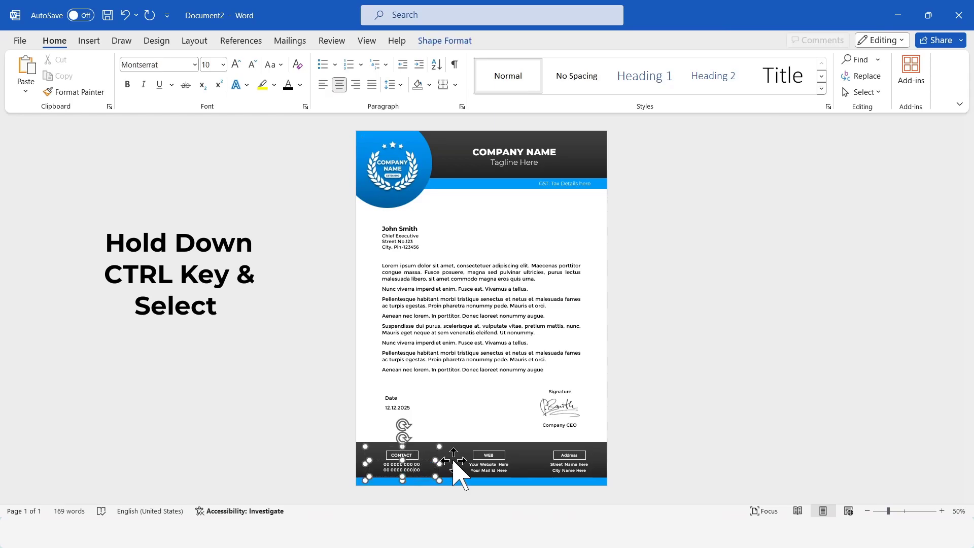
left_click(505, 469, "ctrl")
left_click(571, 455, "ctrl")
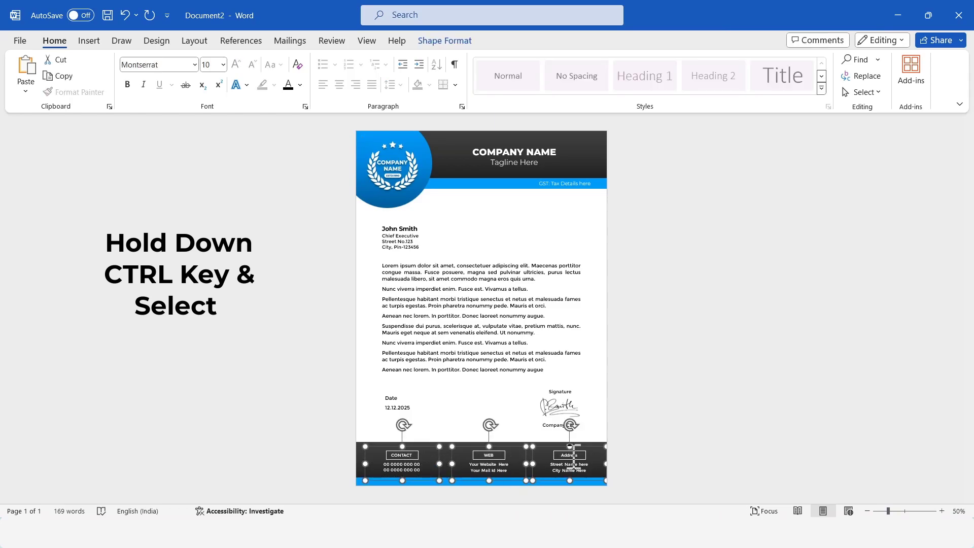
left_click(445, 40)
left_click(829, 62)
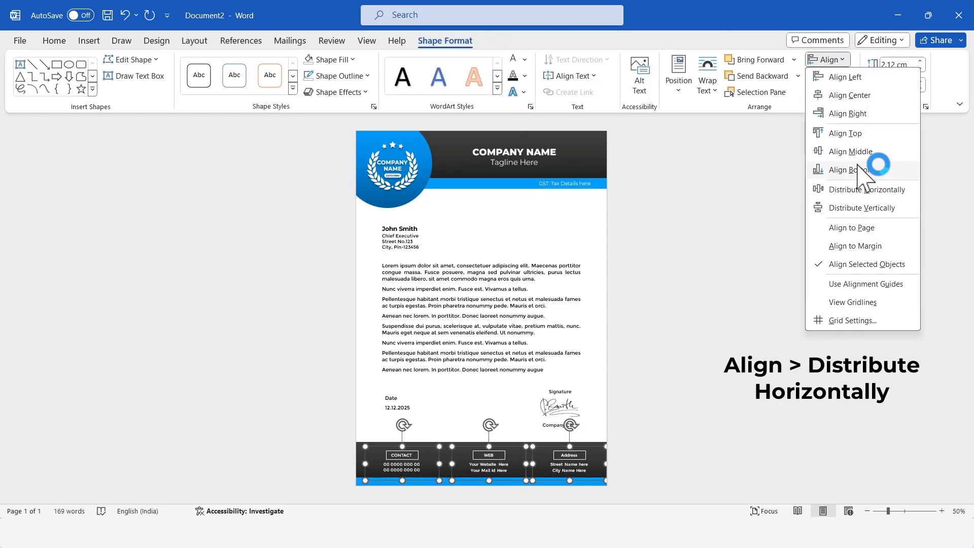
left_click(846, 189)
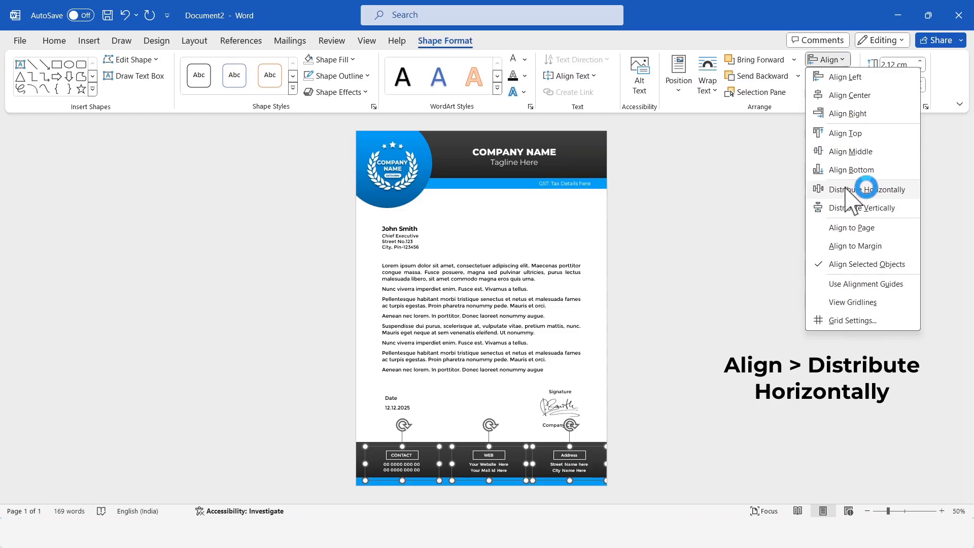
left_click(825, 61)
left_click(864, 132)
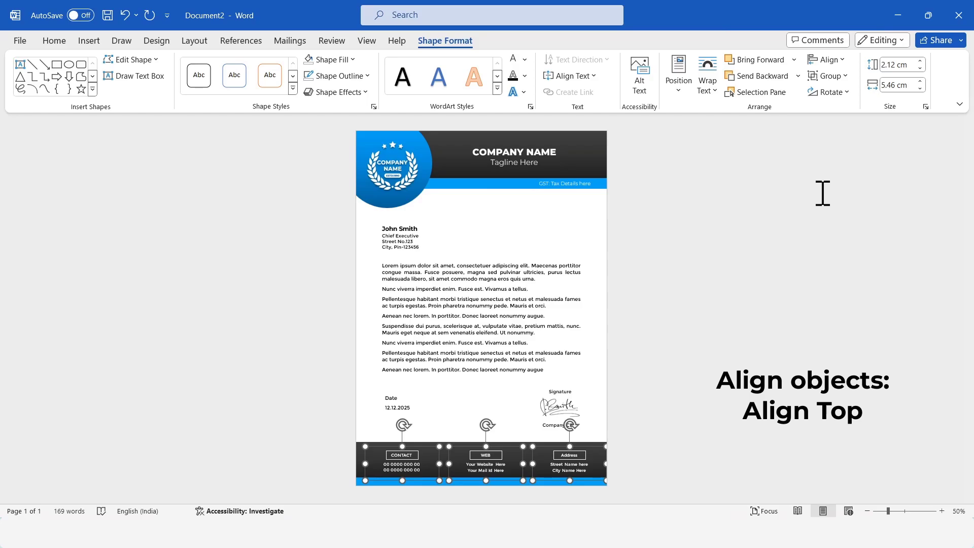
Nudge the three footer blocks together slightly left and up to centre them in the dark bar.
key("Left")
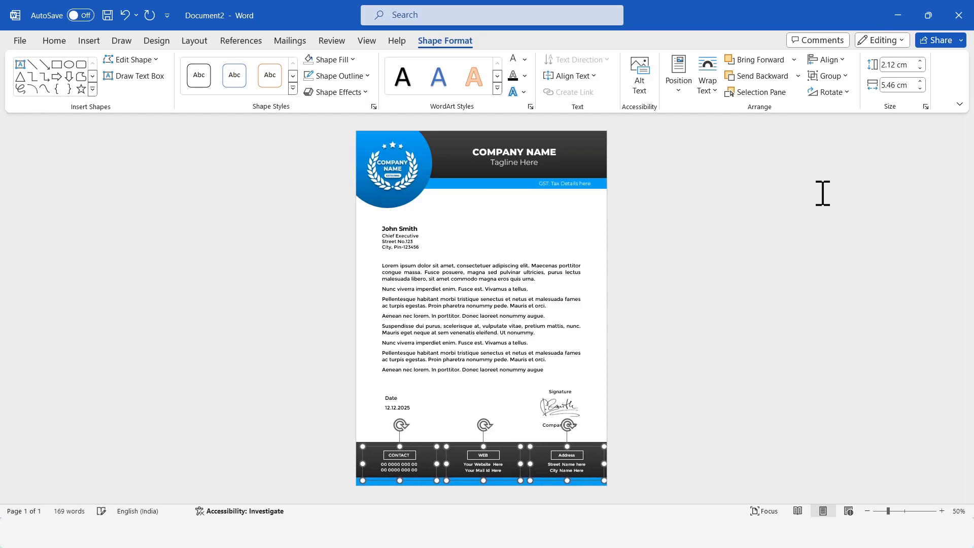
key("Left")
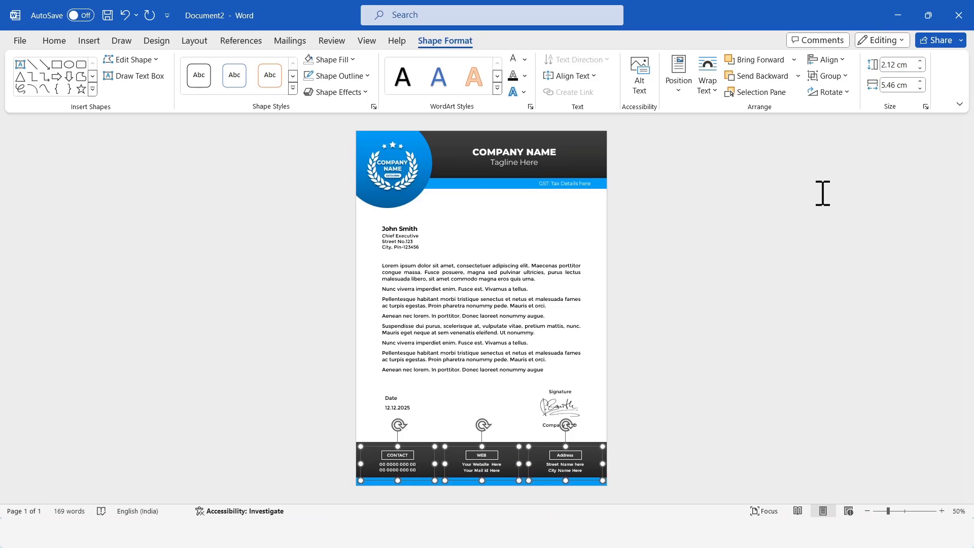
key("ctrl+Right")
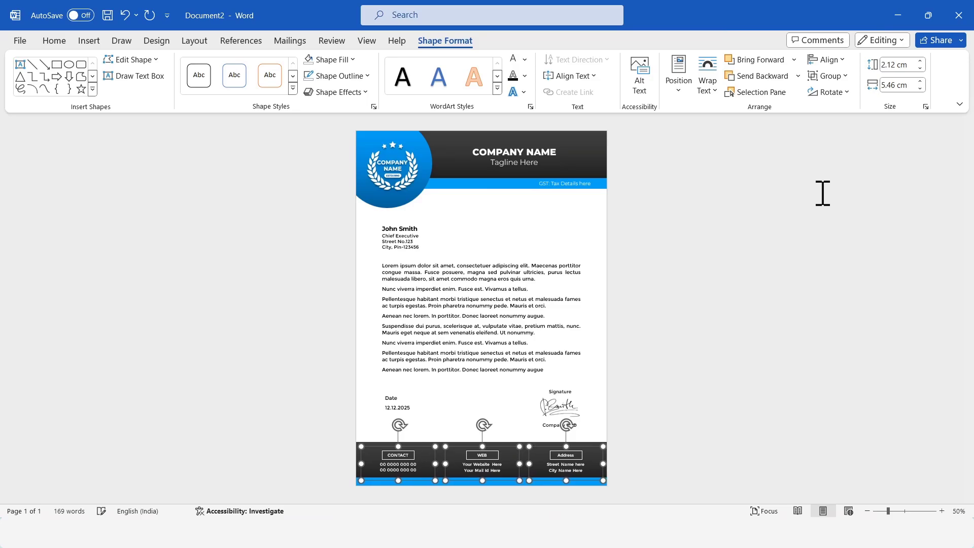
key("ctrl+Up")
key("ctrl+Up")
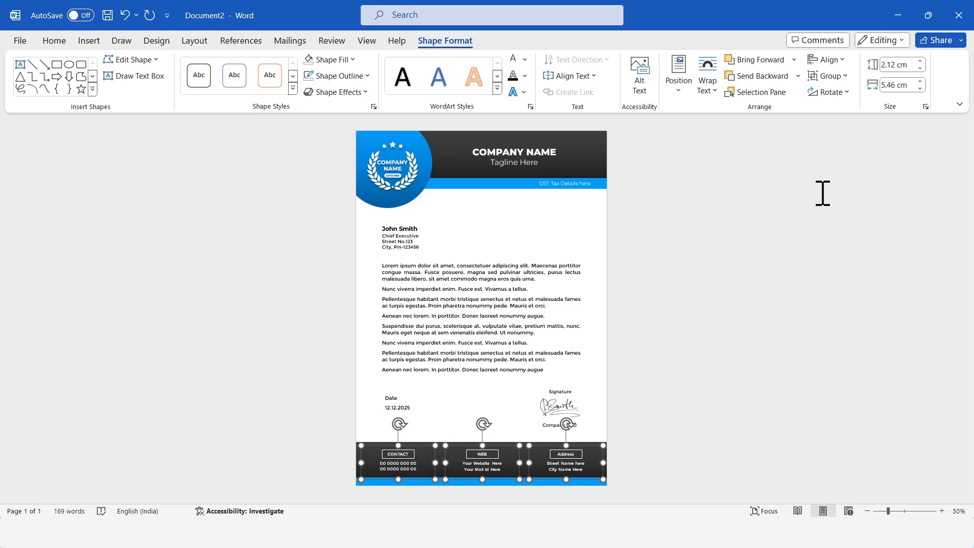
key("Escape")
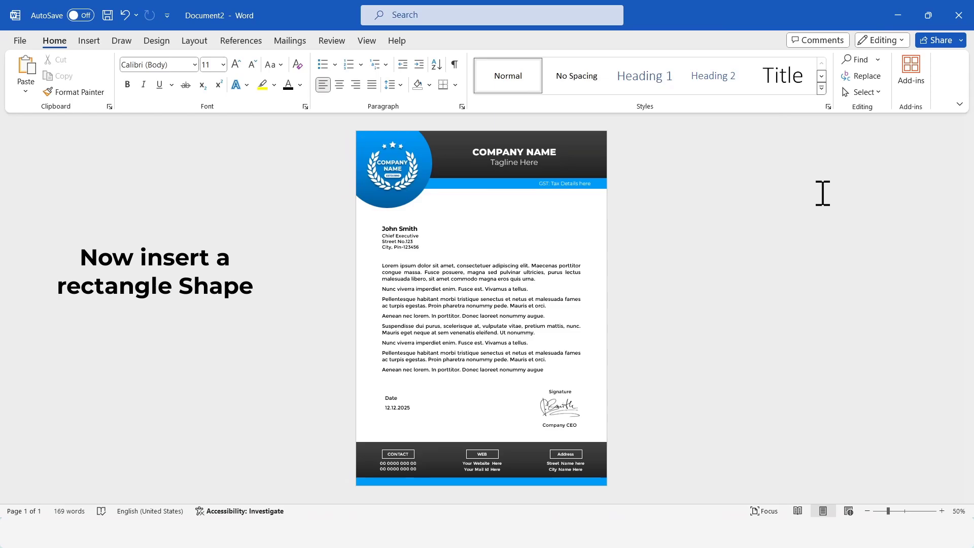
Draw a square shape about 6.26 cm wide and high over the middle of the body text.
left_click(89, 41)
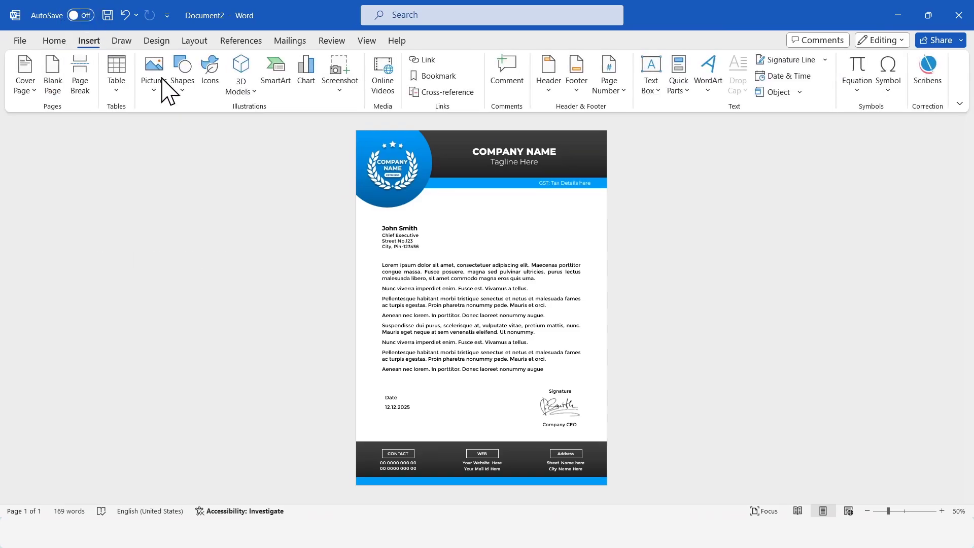
left_click(189, 91)
left_click(235, 124)
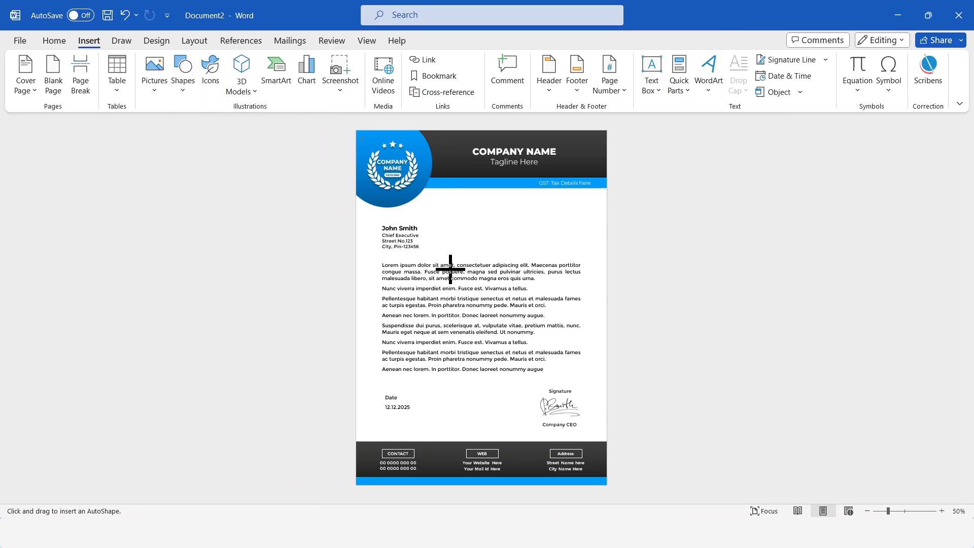
left_click_drag(432, 272, 508, 349)
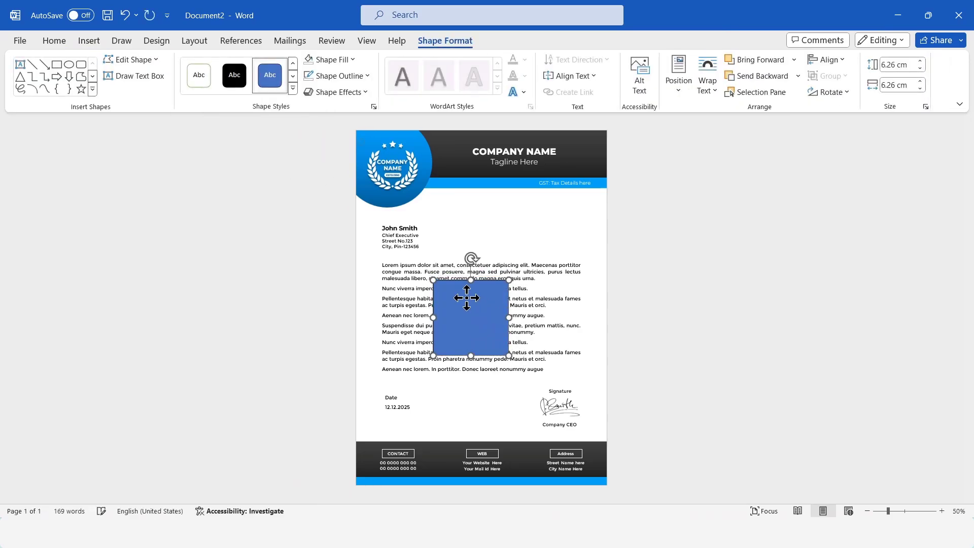
Fill the square with the picture logo-2 (2).png.
left_click(349, 60)
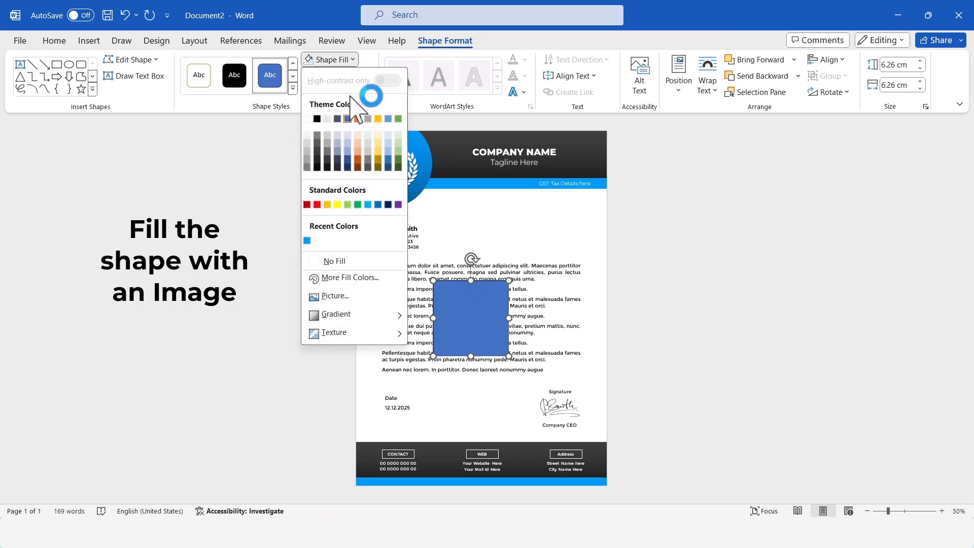
left_click(352, 297)
left_click(388, 213)
left_click(261, 163)
left_click(208, 148)
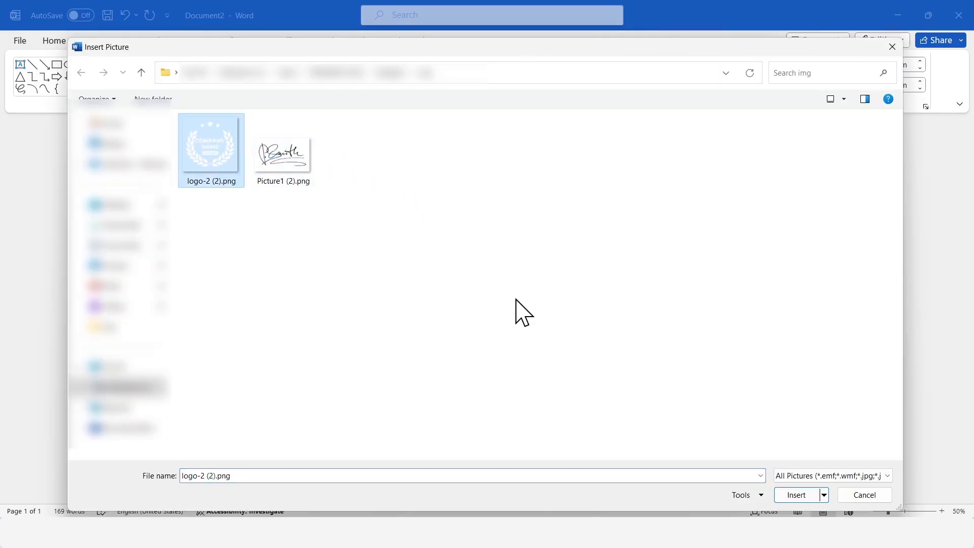
left_click(795, 498)
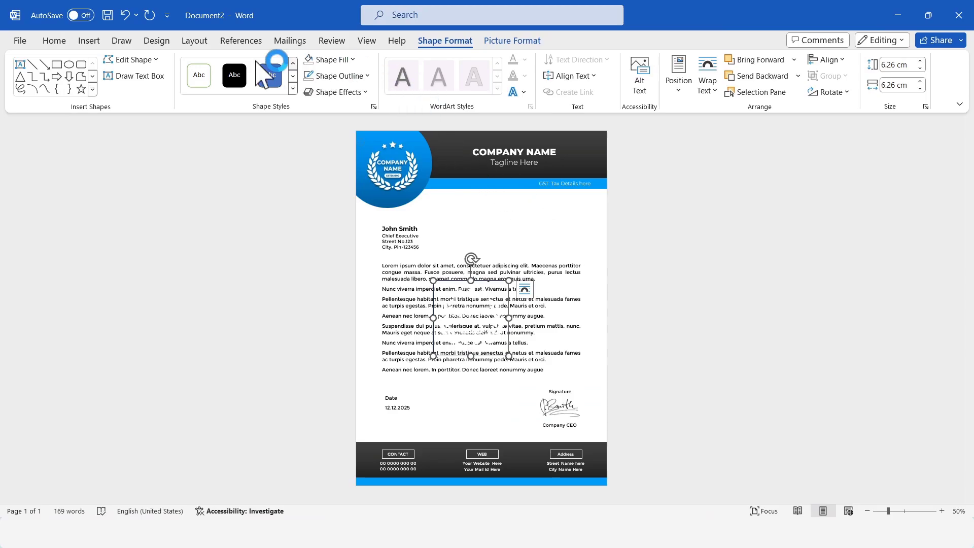
Recolor the logo picture in the square to light grey and set its border to No Outline.
left_click(500, 42)
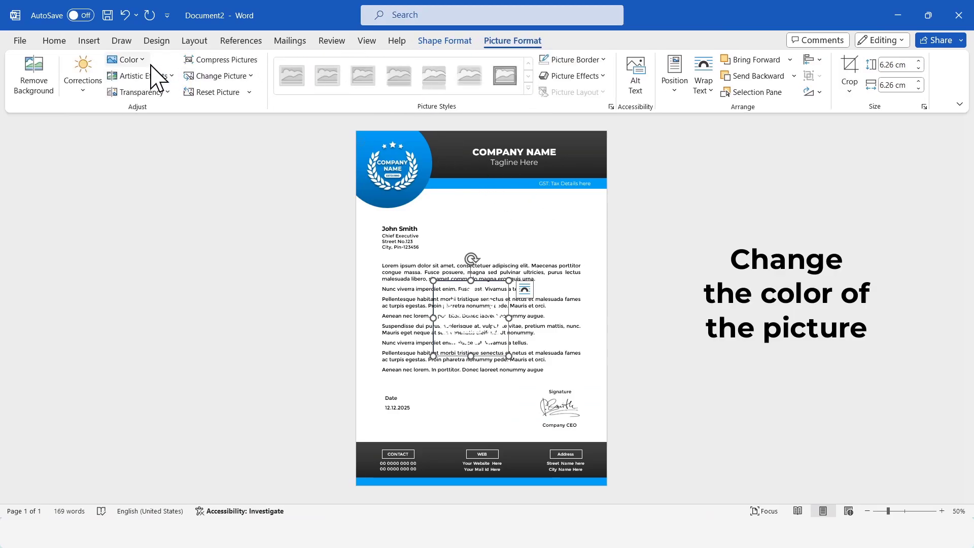
left_click(130, 60)
left_click(308, 316)
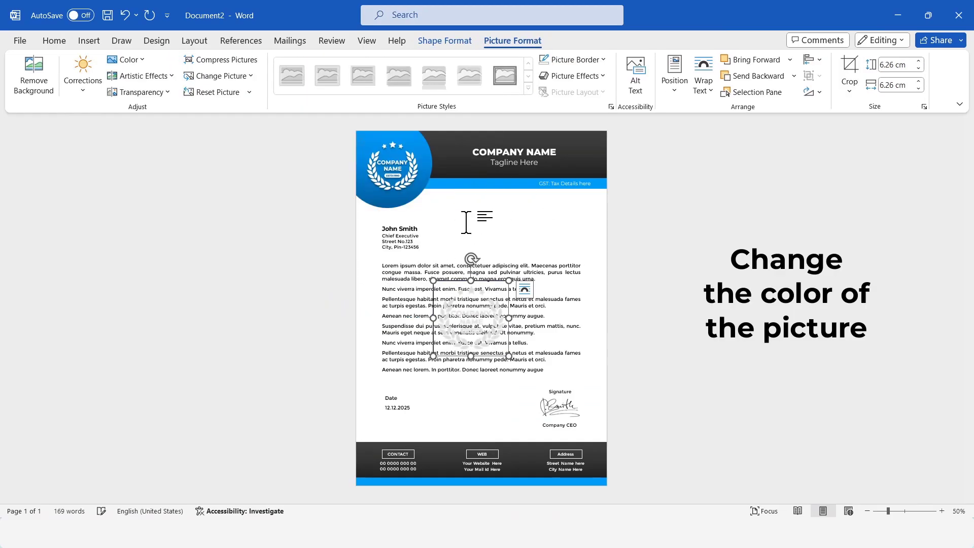
left_click(578, 61)
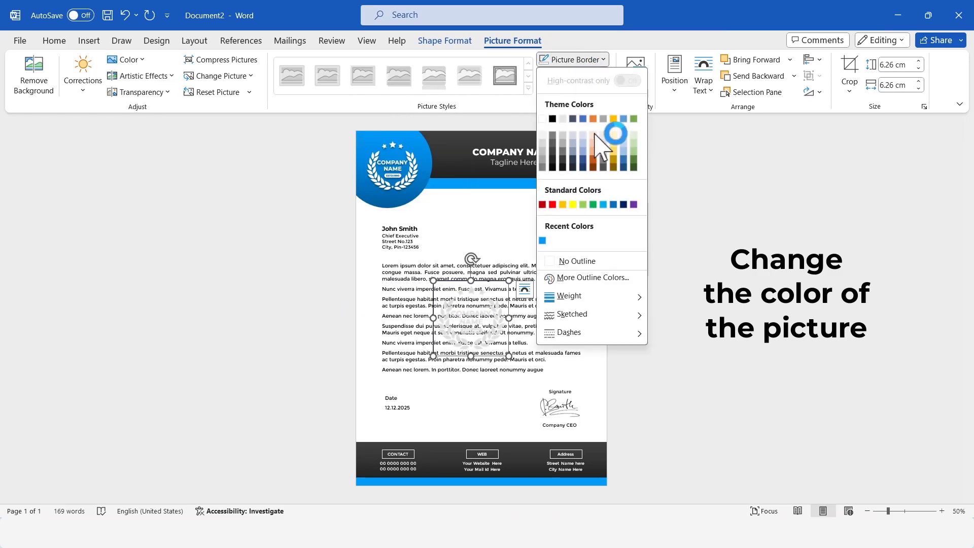
left_click(599, 265)
Send the grey logo picture to the back so it sits behind the body text as a watermark.
left_click(498, 308)
right_click(500, 310)
left_click(513, 348)
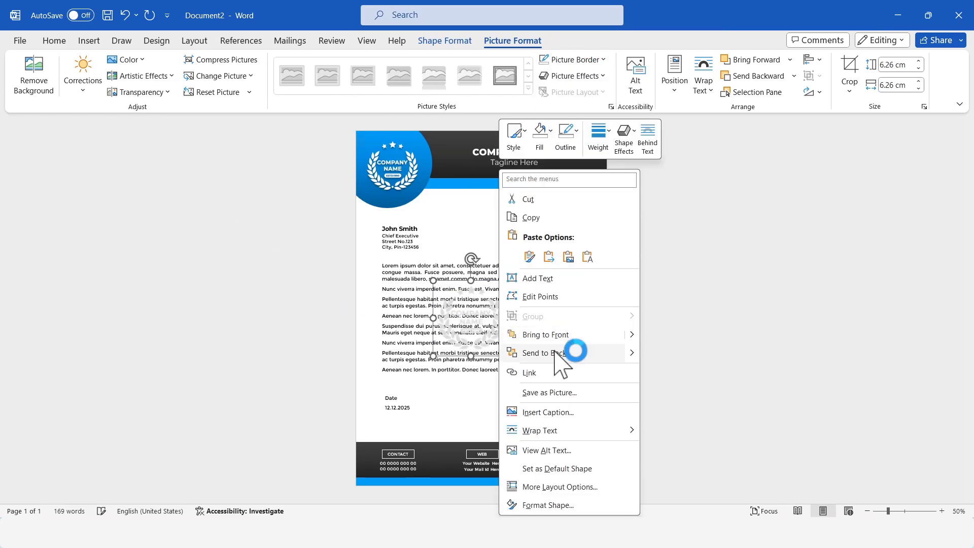
left_click(753, 311)
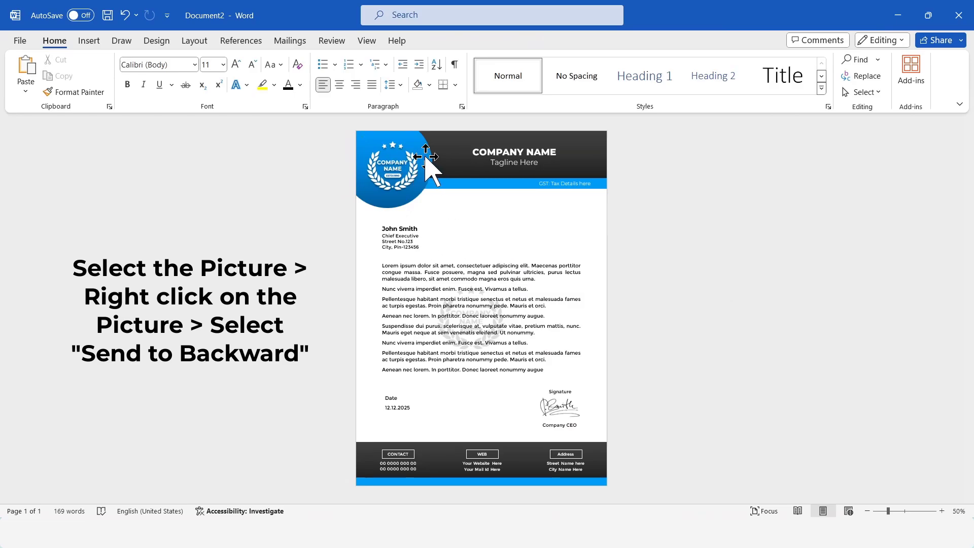
left_click(406, 161)
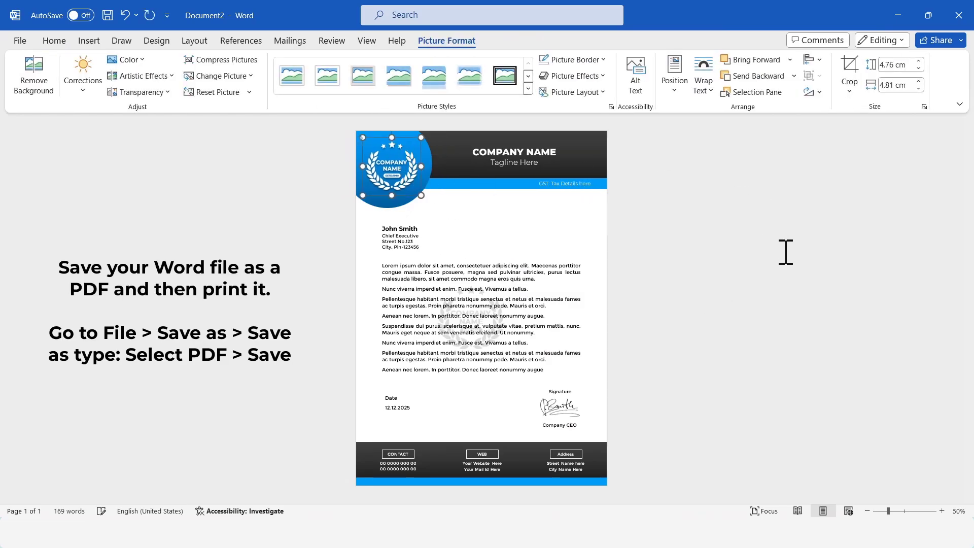